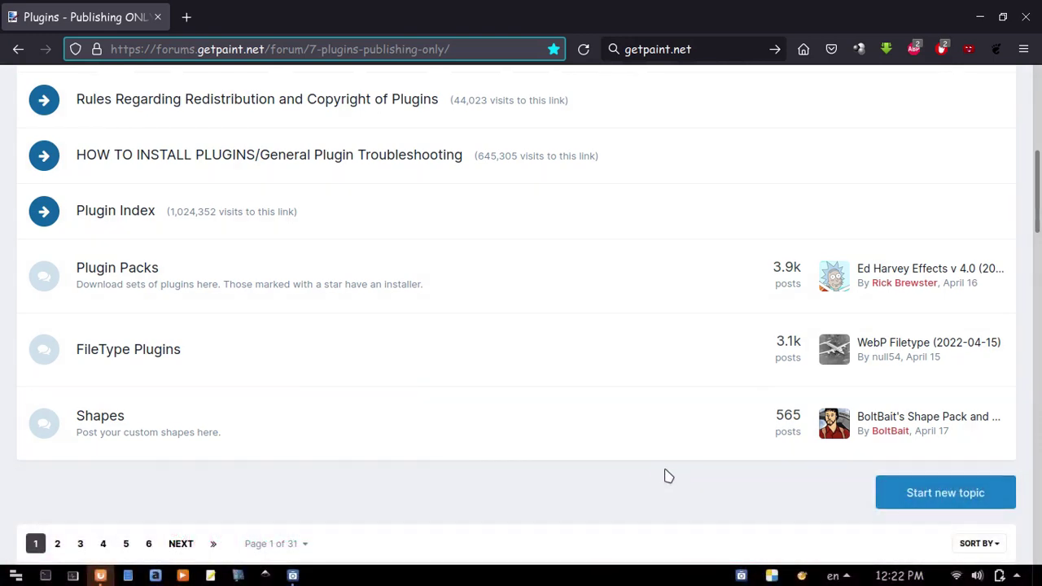
# - Open the Plugin Packs subforum in a new tab and switch to it
pyautogui.rightClick(140, 270)
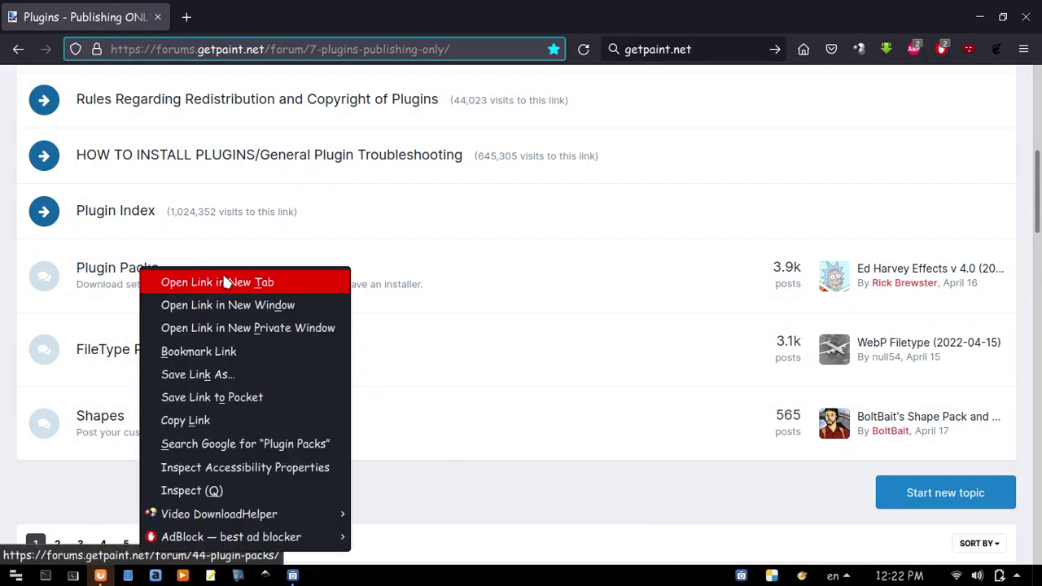
pyautogui.click(312, 285)
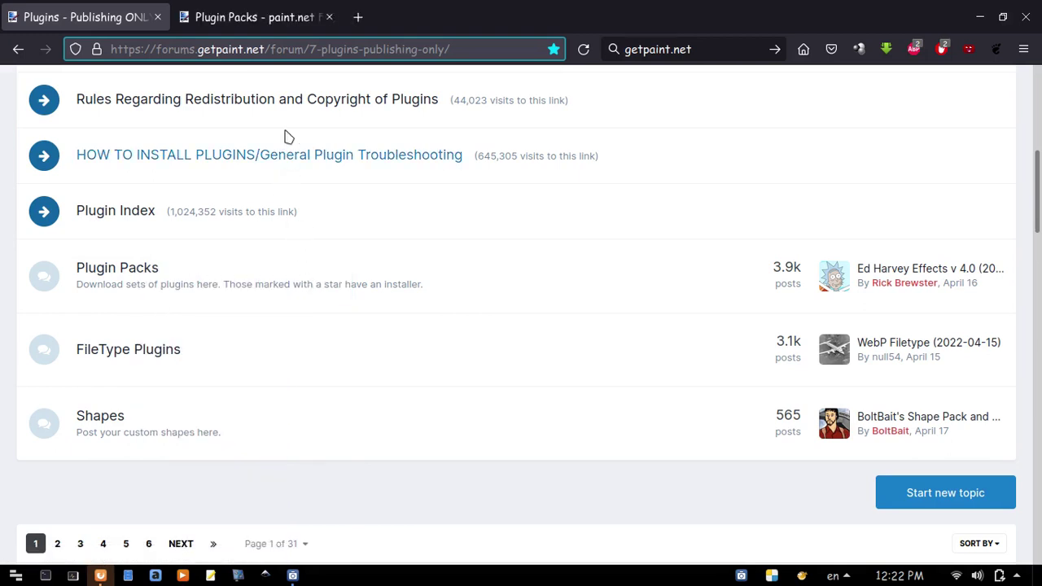
pyautogui.click(276, 17)
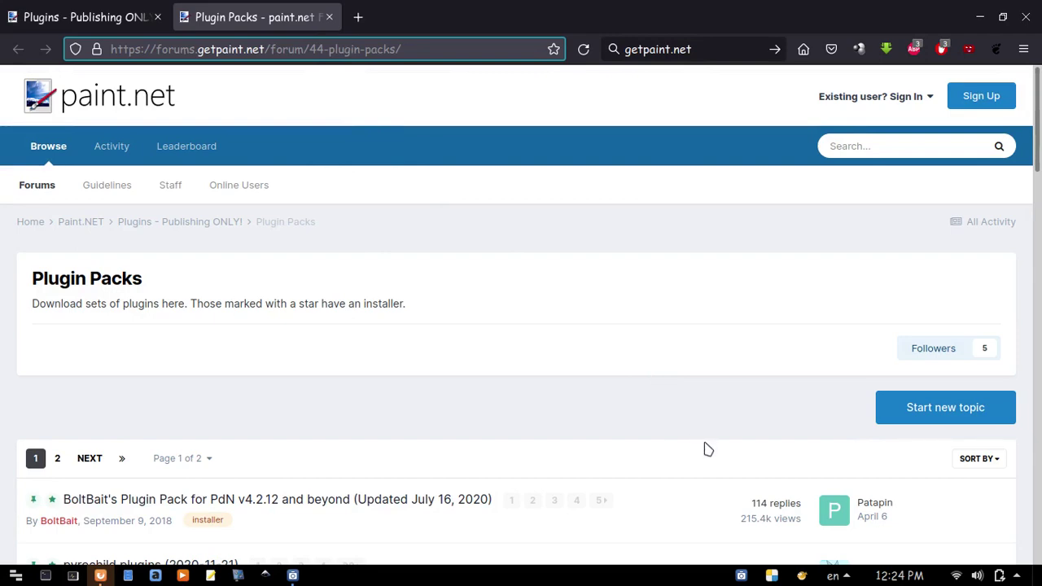
# - Open the topic "BoltBait's Plugin Pack for PdN v4.2.12 and beyond" from the Plugin Packs list
pyautogui.scroll(-1, 708, 449)
pyautogui.scroll(-1, 708, 449)
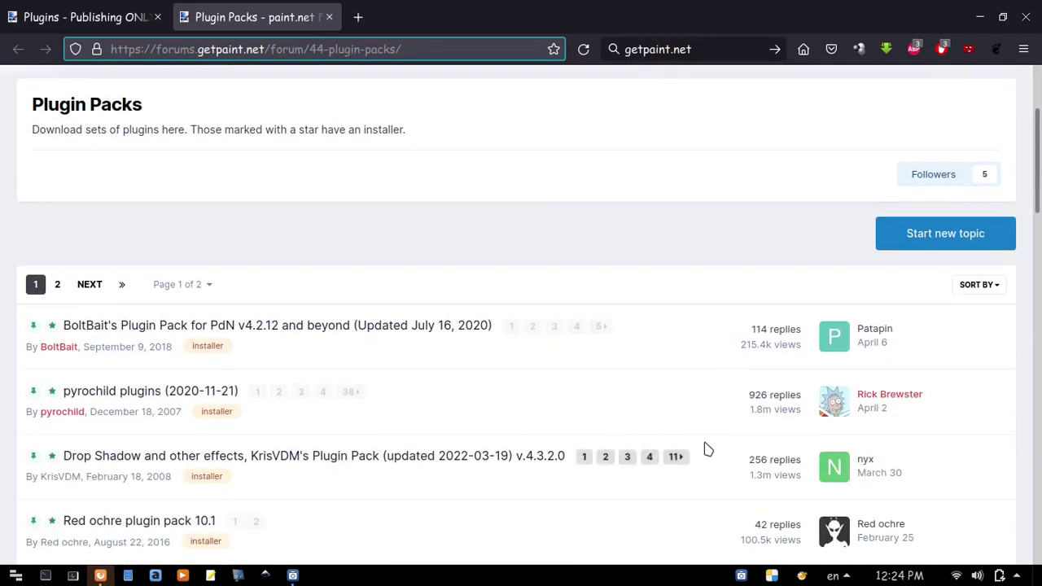
pyautogui.scroll(-1, 709, 450)
pyautogui.scroll(1, 708, 450)
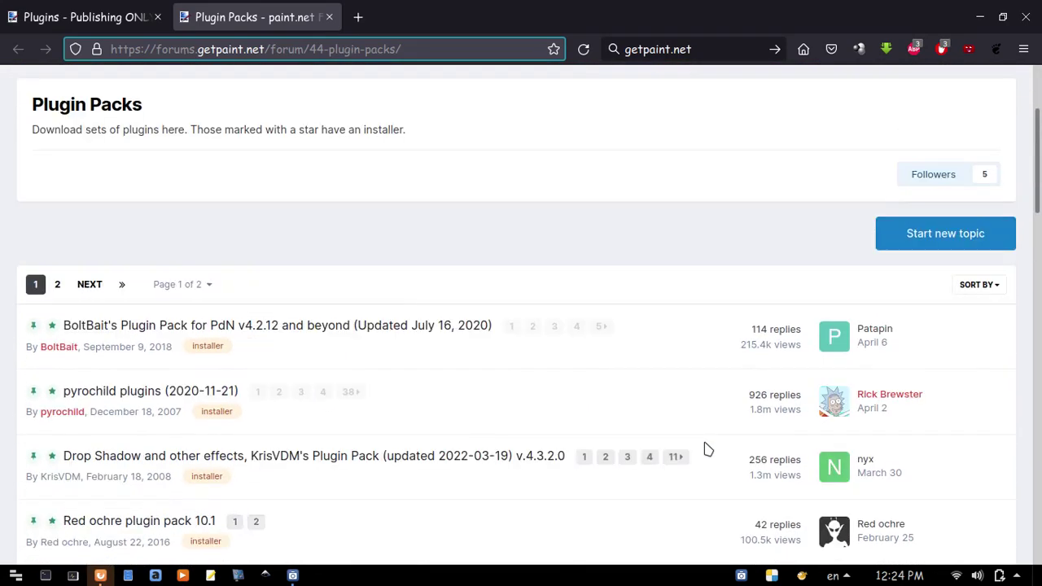
pyautogui.scroll(1, 708, 449)
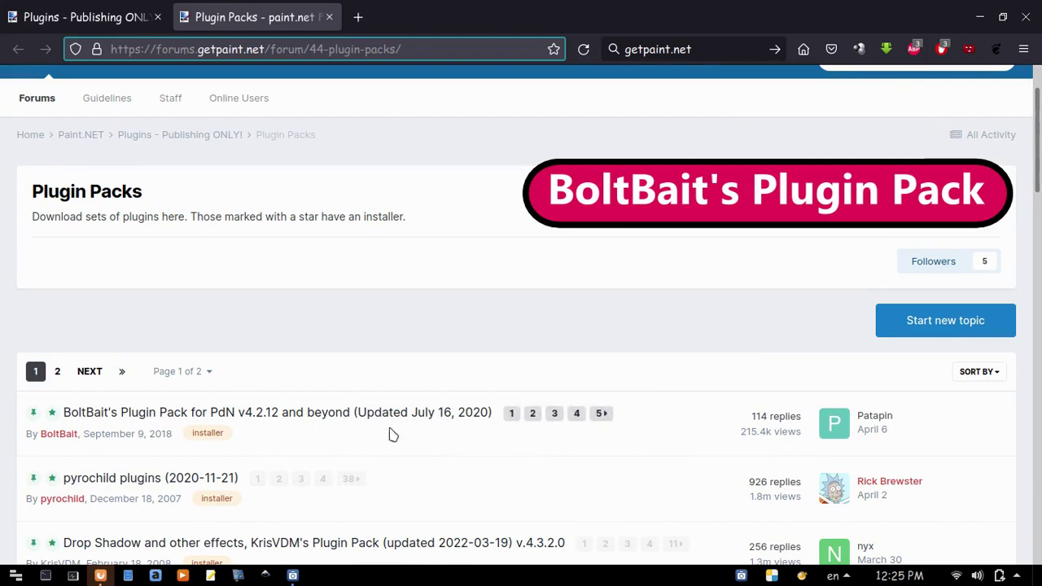
pyautogui.click(304, 413)
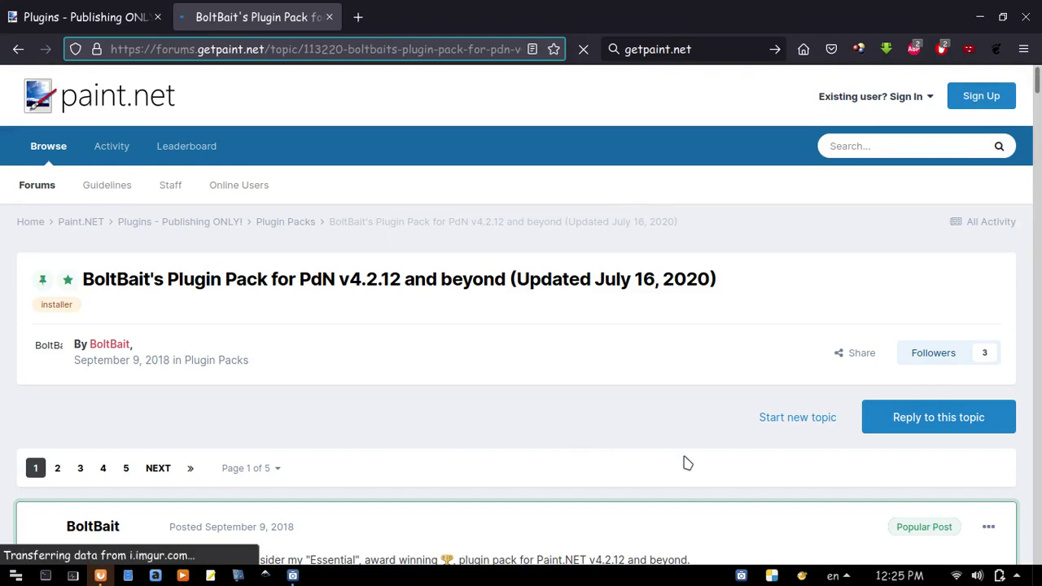
# - Read through the BoltBait plugin pack post, covering the installer instructions, included effects, palette, custom shapes and the DLL archive for manual installation
pyautogui.scroll(-2, 803, 493)
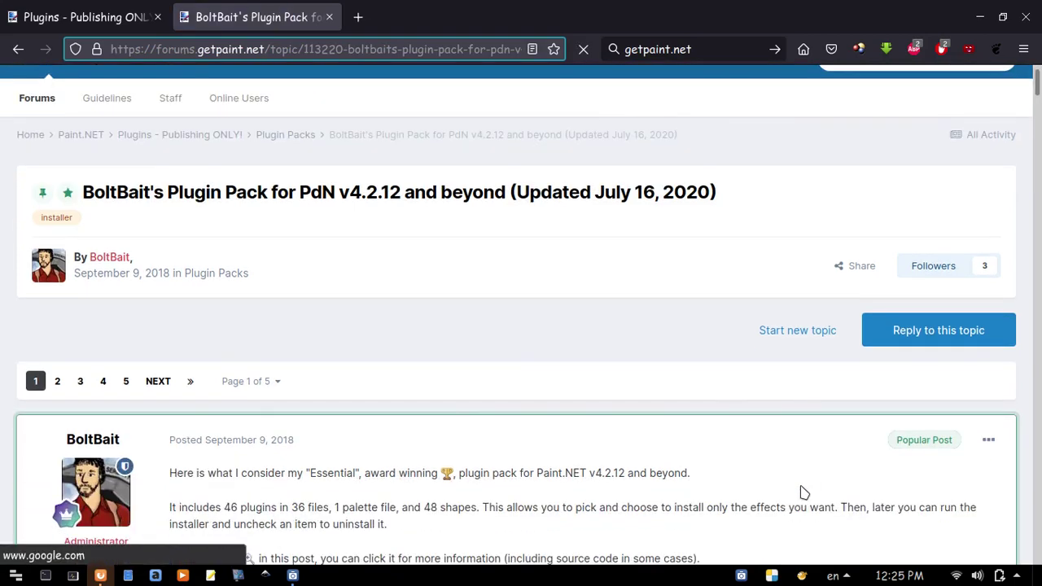
pyautogui.scroll(-2, 803, 492)
pyautogui.scroll(-4, 802, 493)
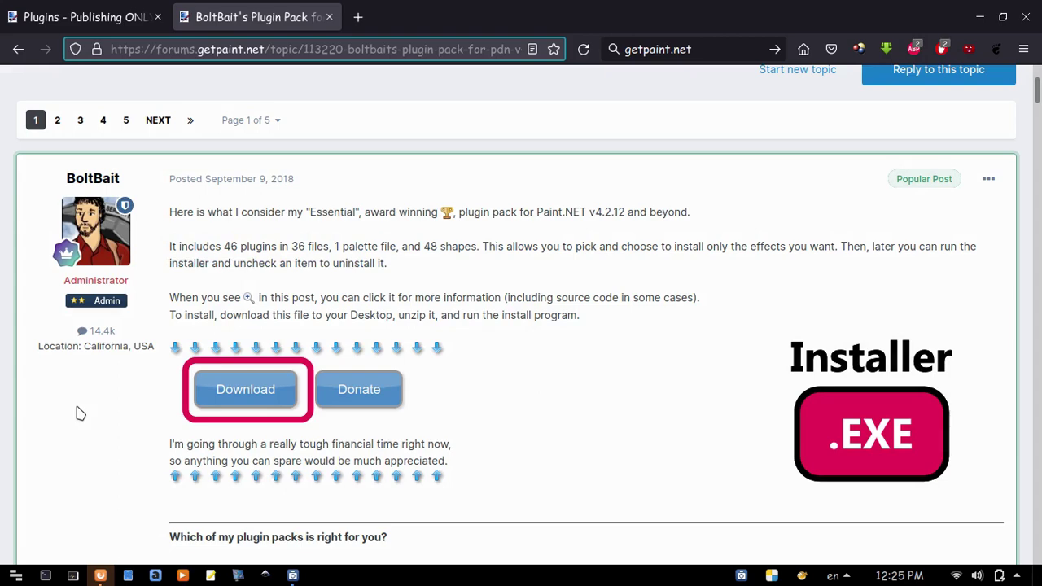
pyautogui.scroll(-3, 79, 413)
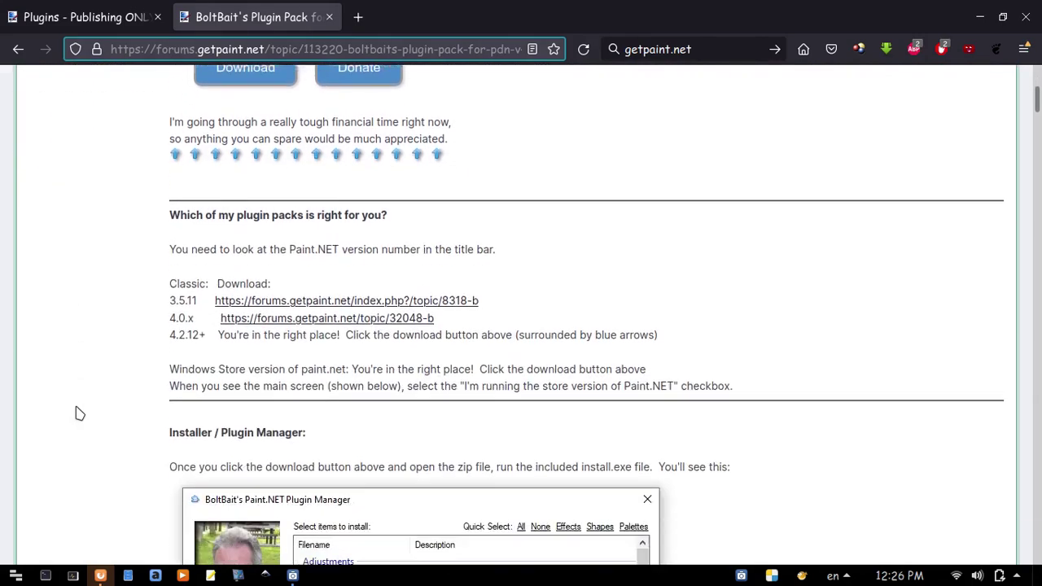
pyautogui.scroll(-4, 78, 413)
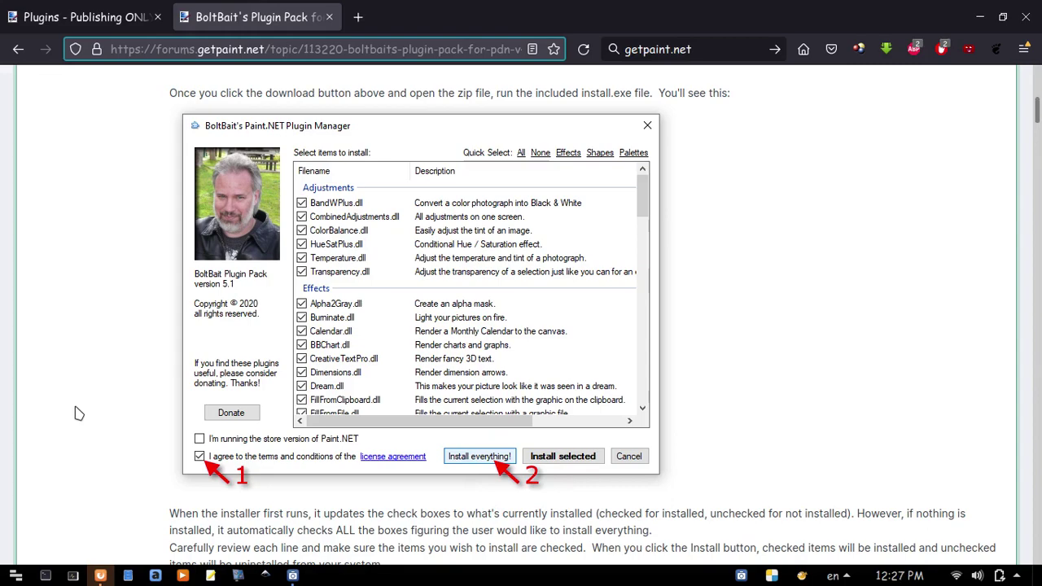
pyautogui.scroll(-5, 79, 414)
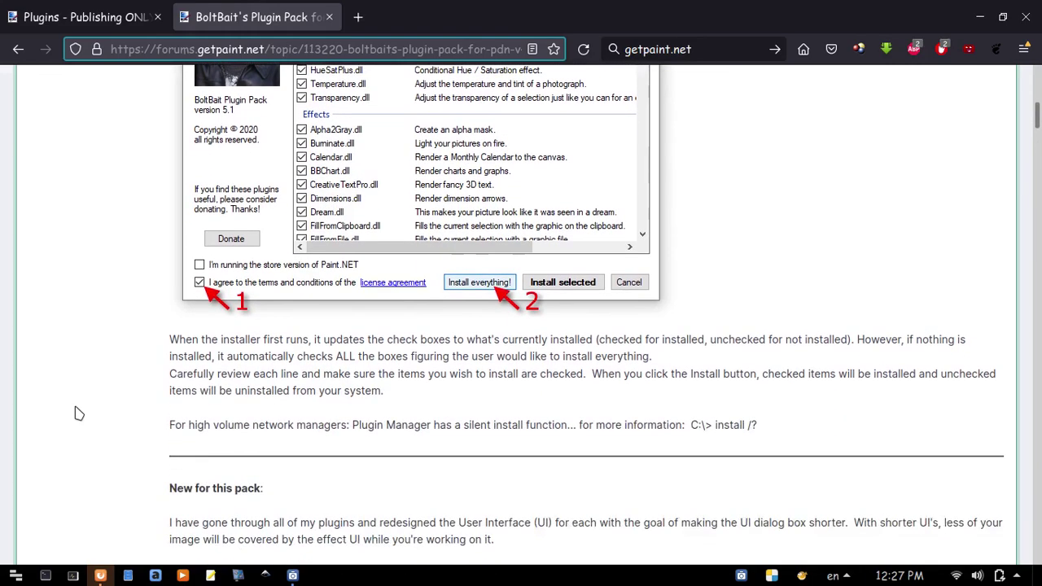
pyautogui.scroll(-5, 79, 414)
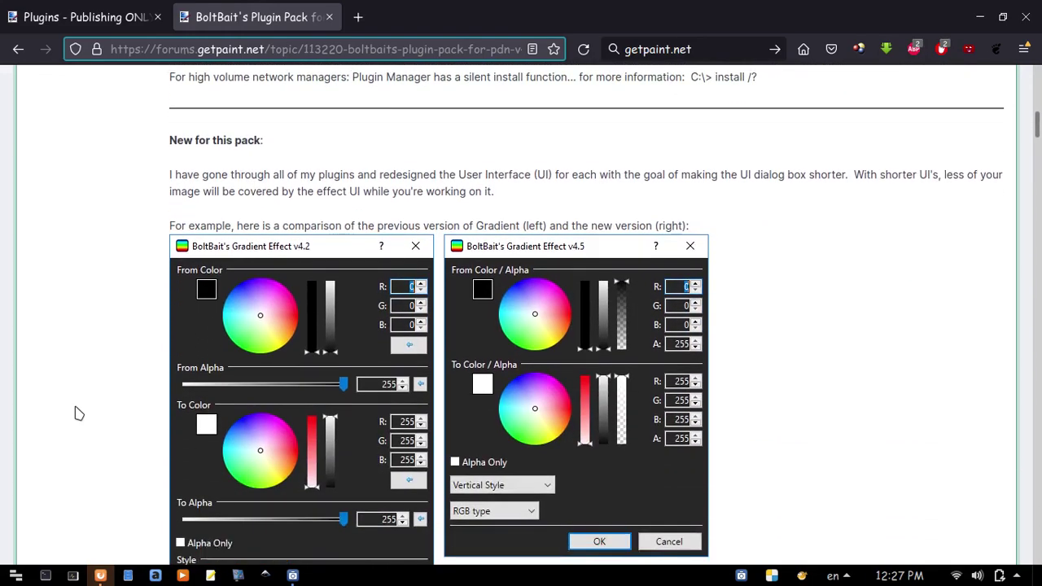
pyautogui.scroll(-5, 79, 414)
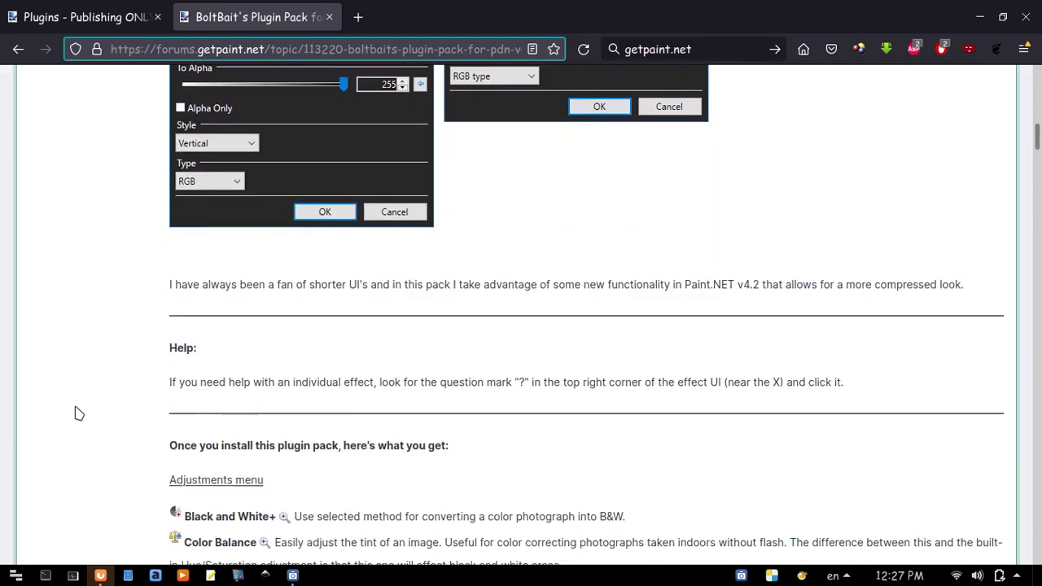
pyautogui.scroll(-5, 78, 413)
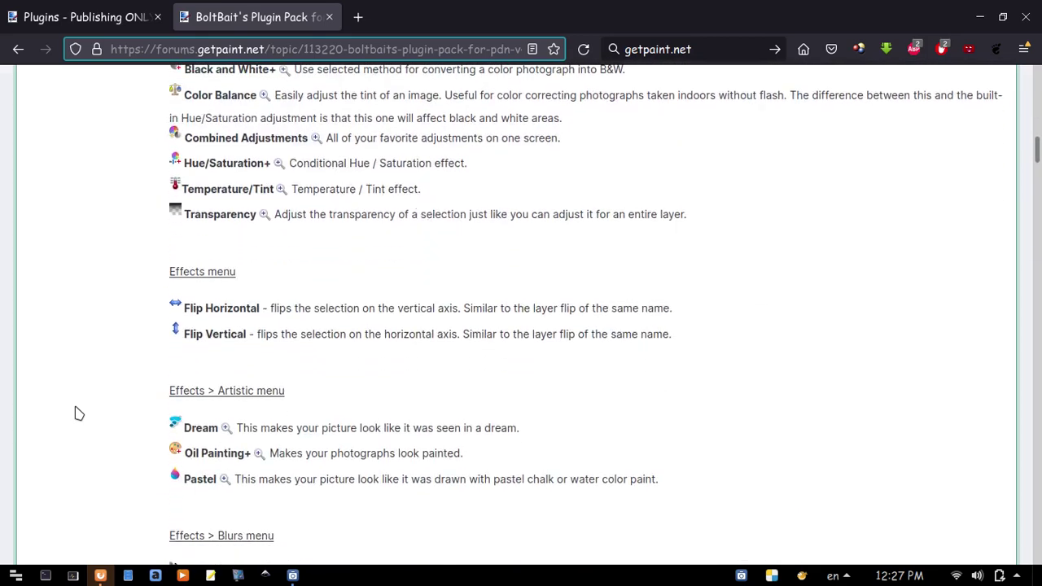
pyautogui.scroll(-4, 79, 414)
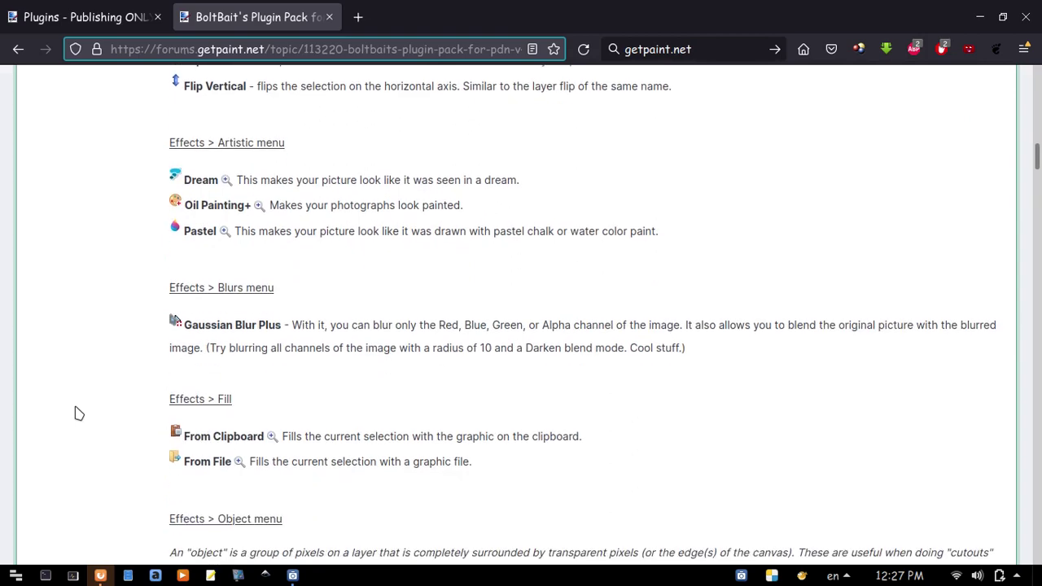
pyautogui.scroll(-2, 79, 413)
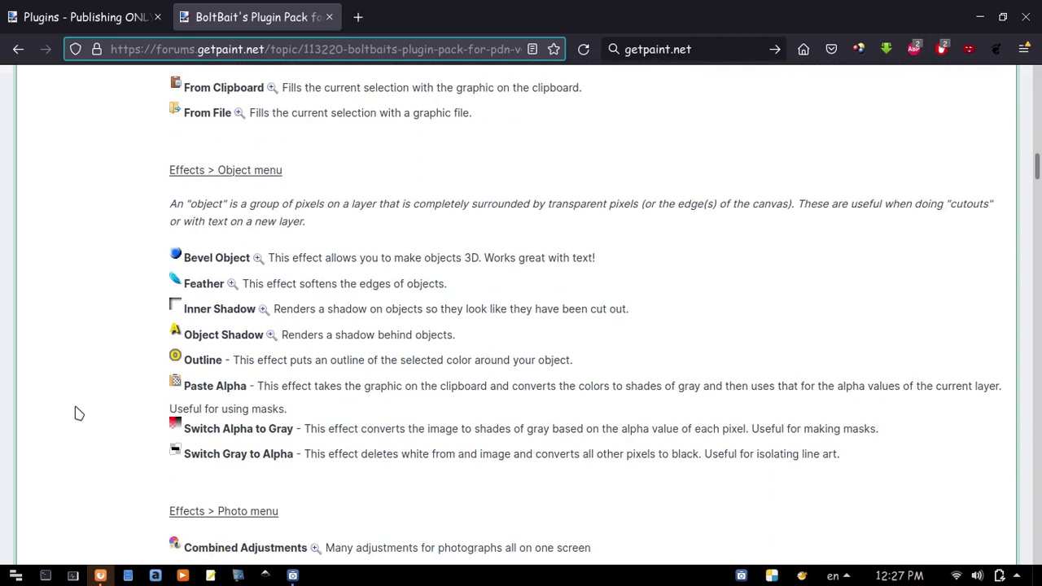
pyautogui.scroll(-3, 79, 413)
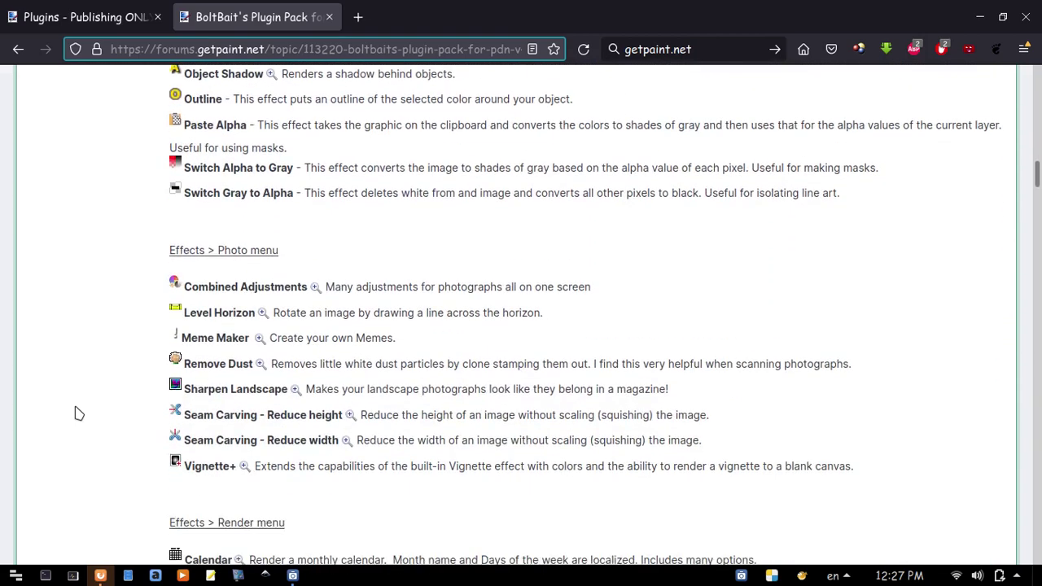
pyautogui.scroll(-4, 79, 414)
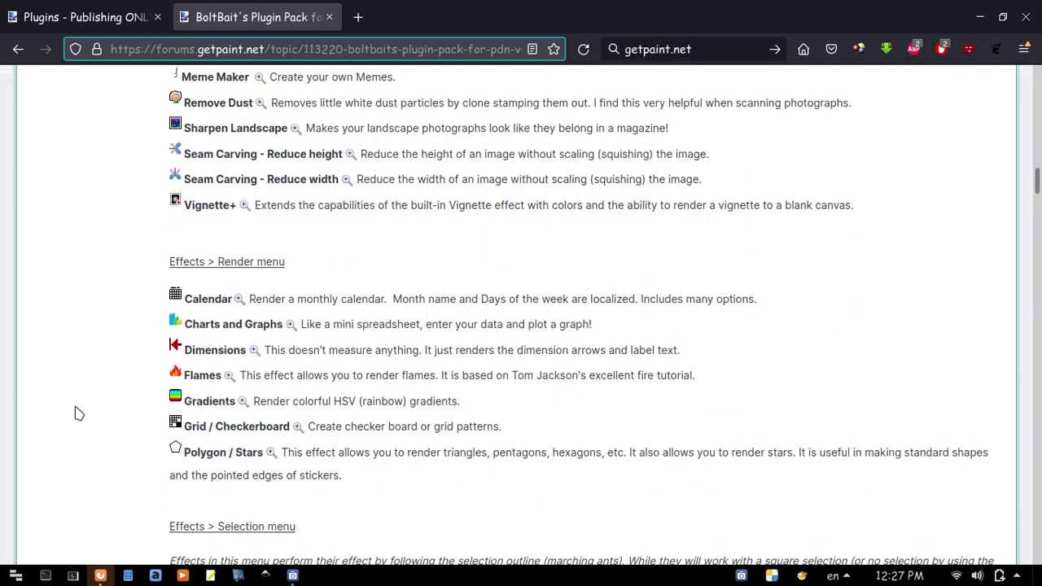
pyautogui.scroll(-5, 79, 414)
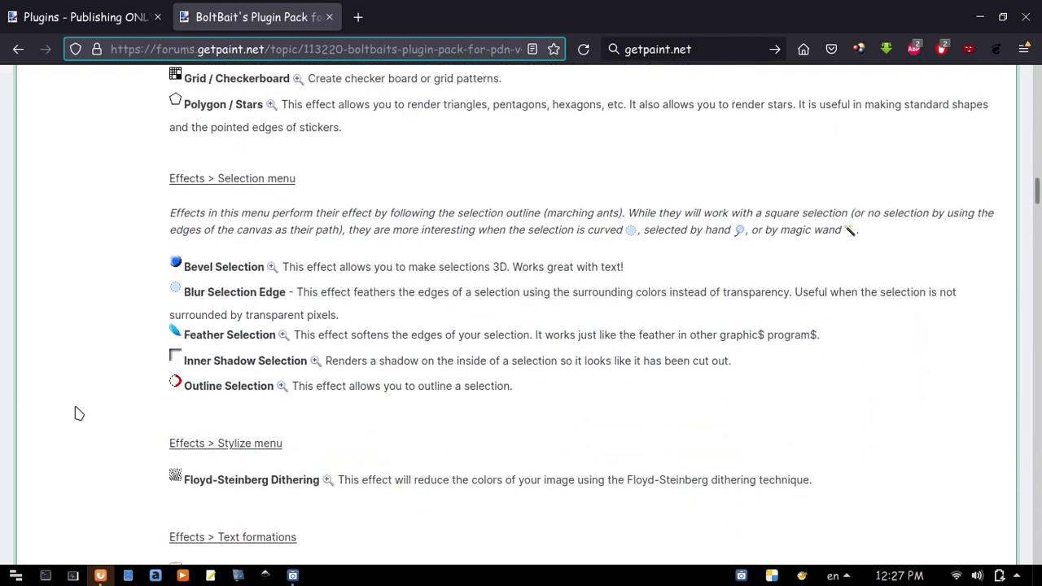
pyautogui.scroll(-5, 78, 413)
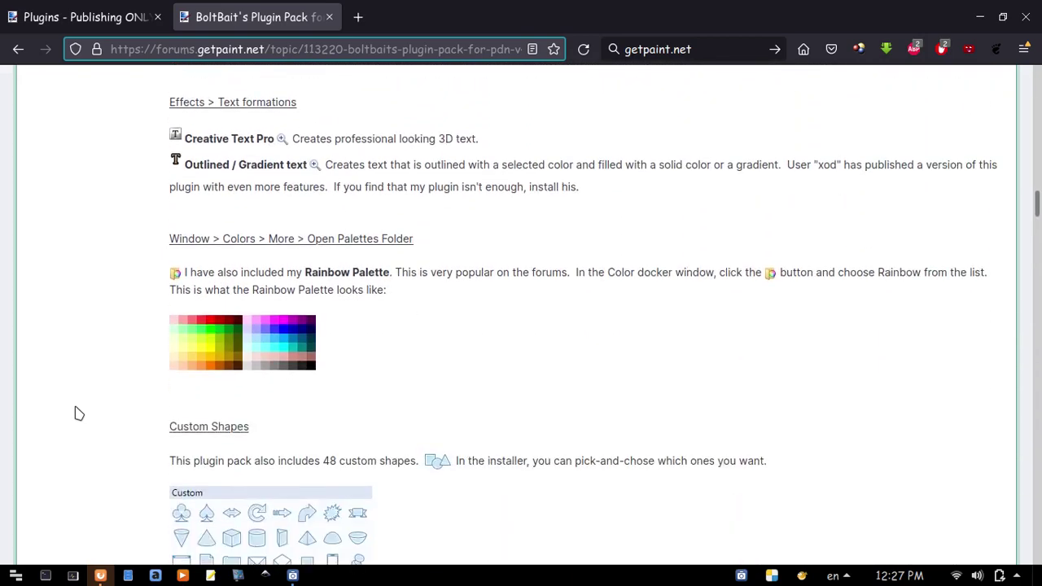
pyautogui.scroll(-1, 79, 414)
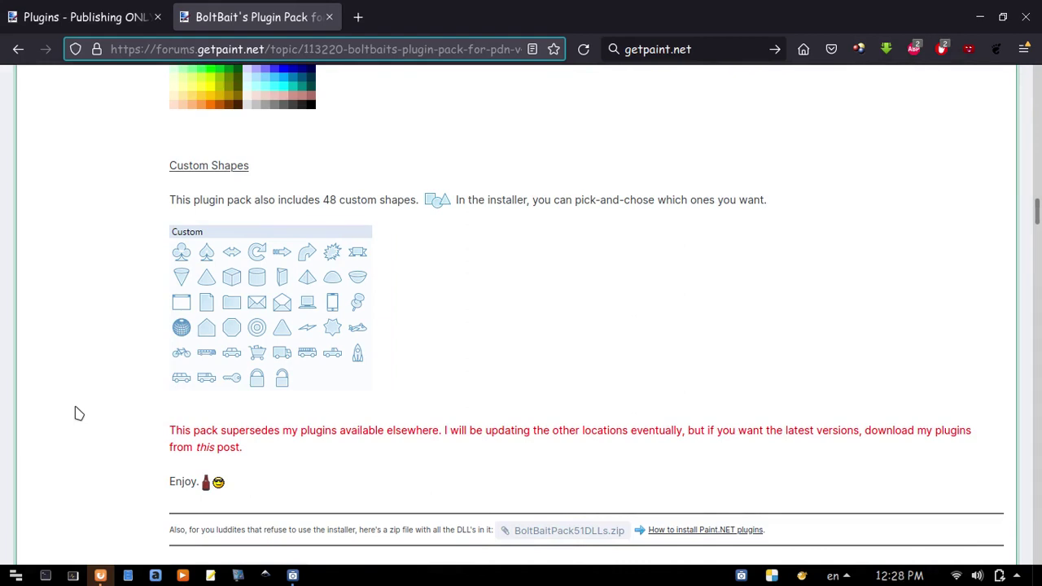
pyautogui.scroll(-2, 79, 413)
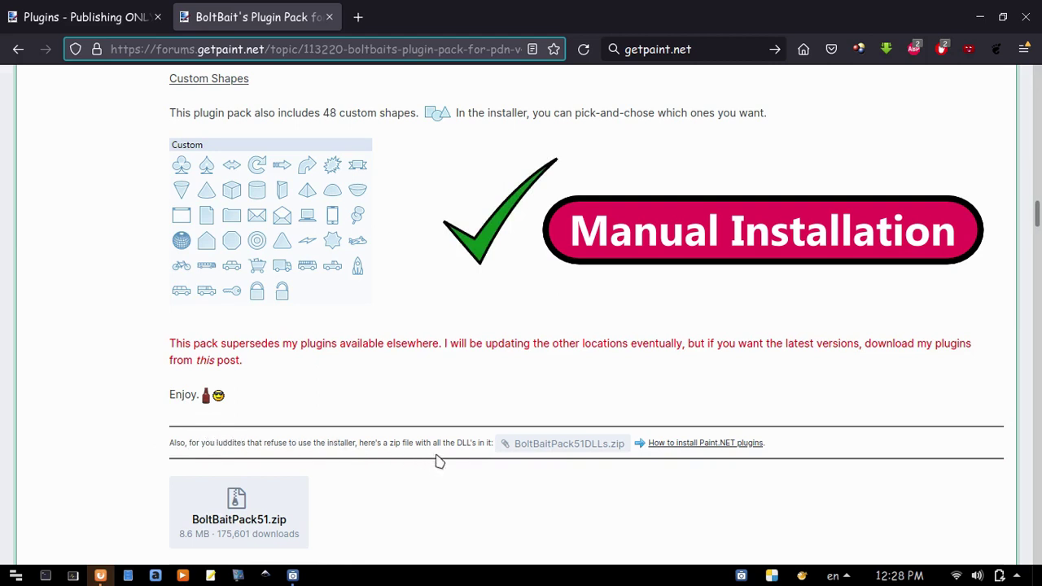
# - Download BoltBaitPack51DLLs.zip by saving the file, and close the plugin pack's tab
pyautogui.click(568, 444)
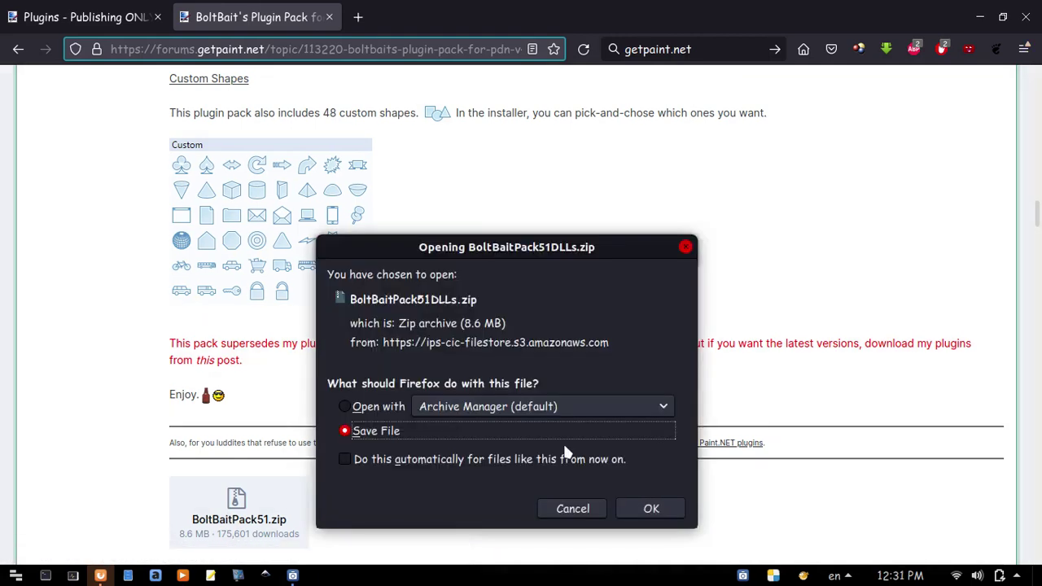
pyautogui.click(664, 505)
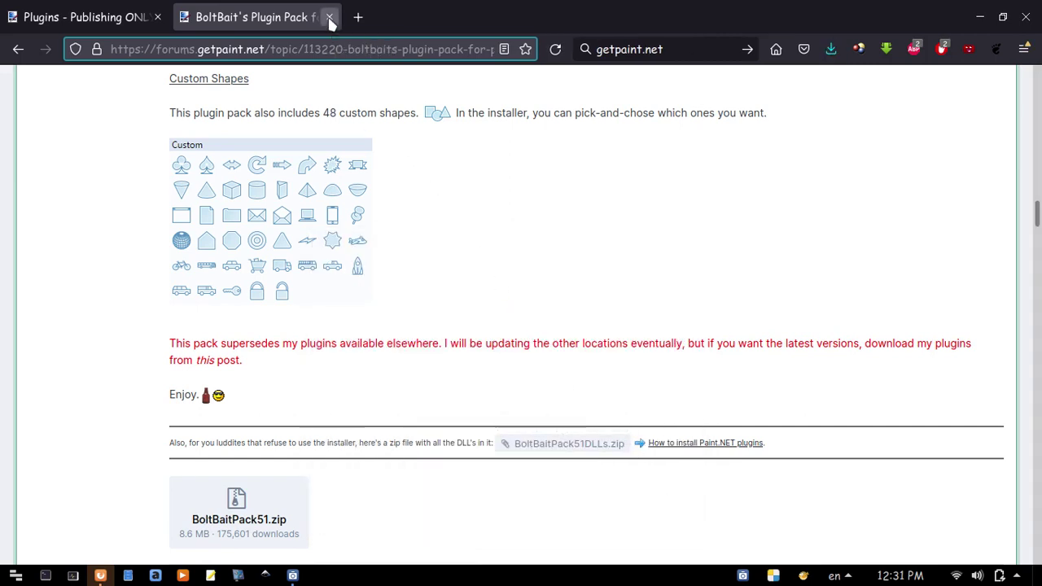
pyautogui.click(329, 17)
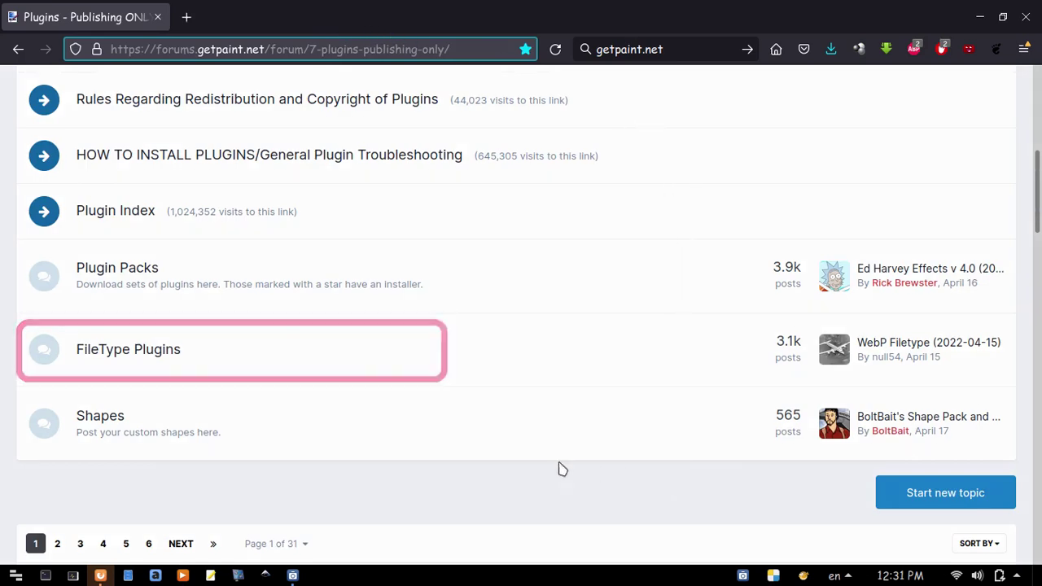
# - Open the FileType Plugins subforum in a new tab and switch to it
pyautogui.rightClick(162, 348)
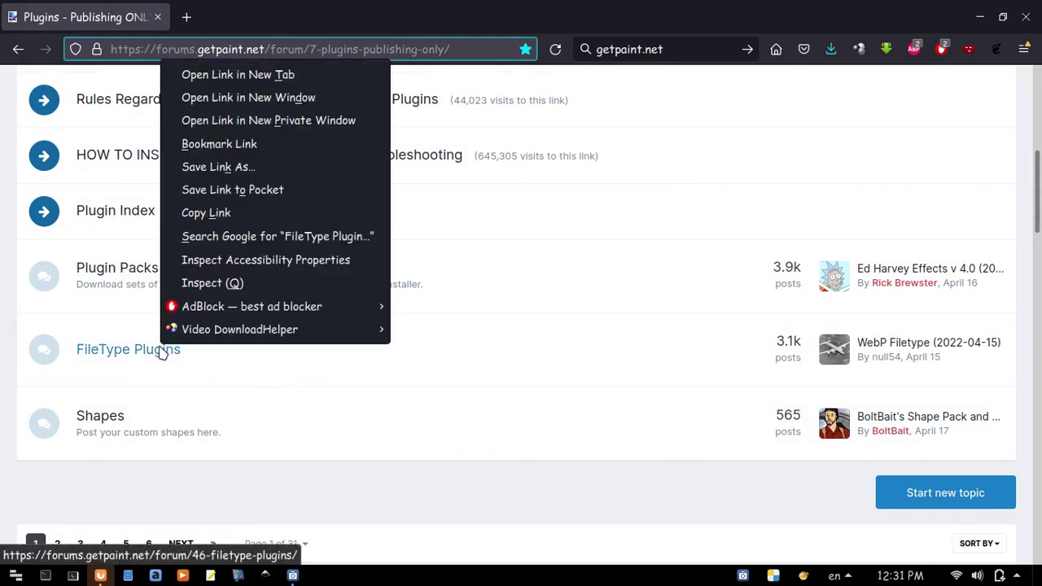
pyautogui.click(343, 70)
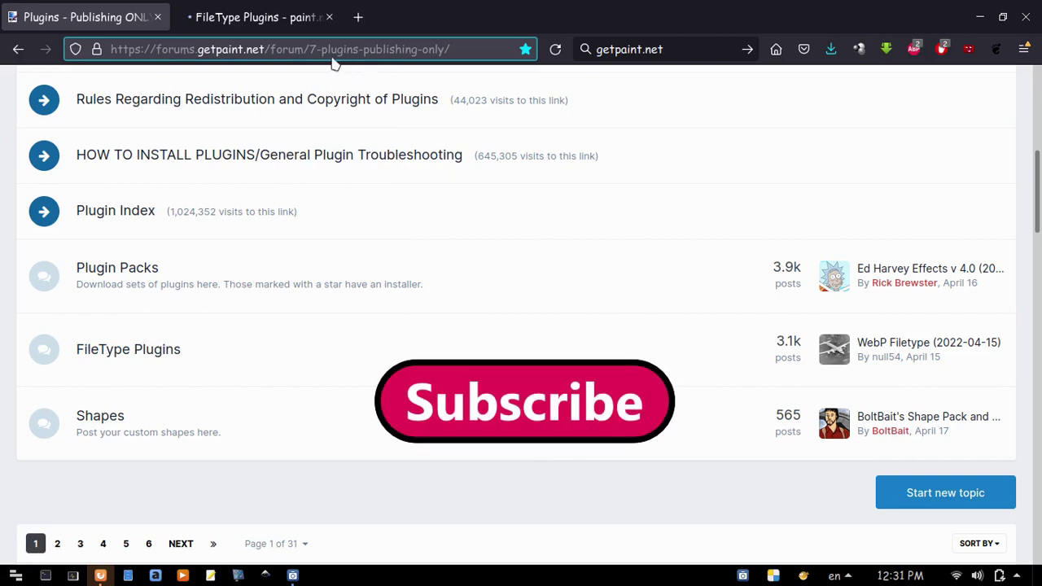
pyautogui.click(259, 11)
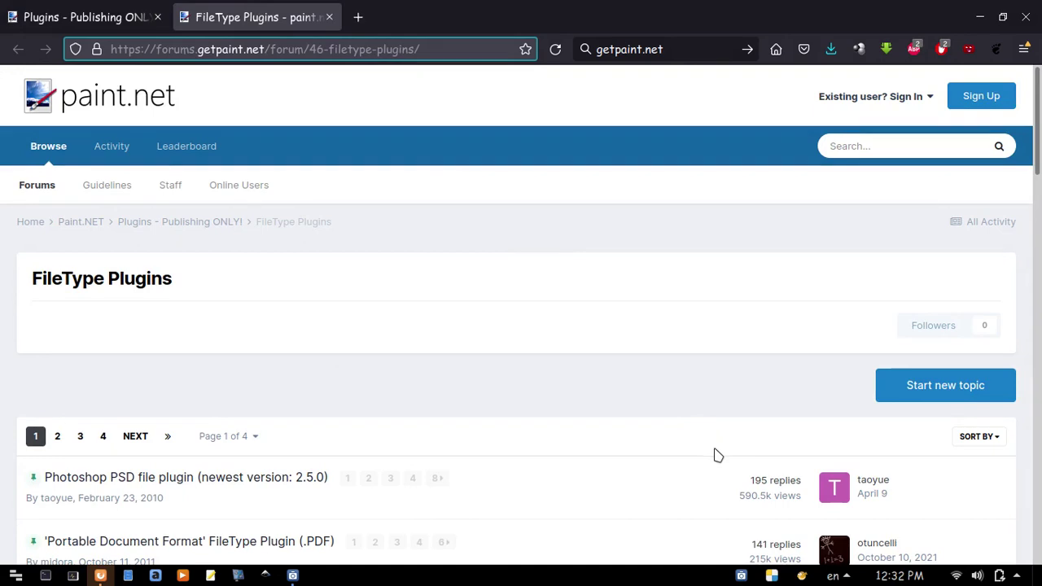
# - Open the topic "Photoshop PSD file plugin (newest version: 2.5.0)" in a new tab and bring its download link into view
pyautogui.scroll(-1, 716, 456)
pyautogui.scroll(-1, 717, 456)
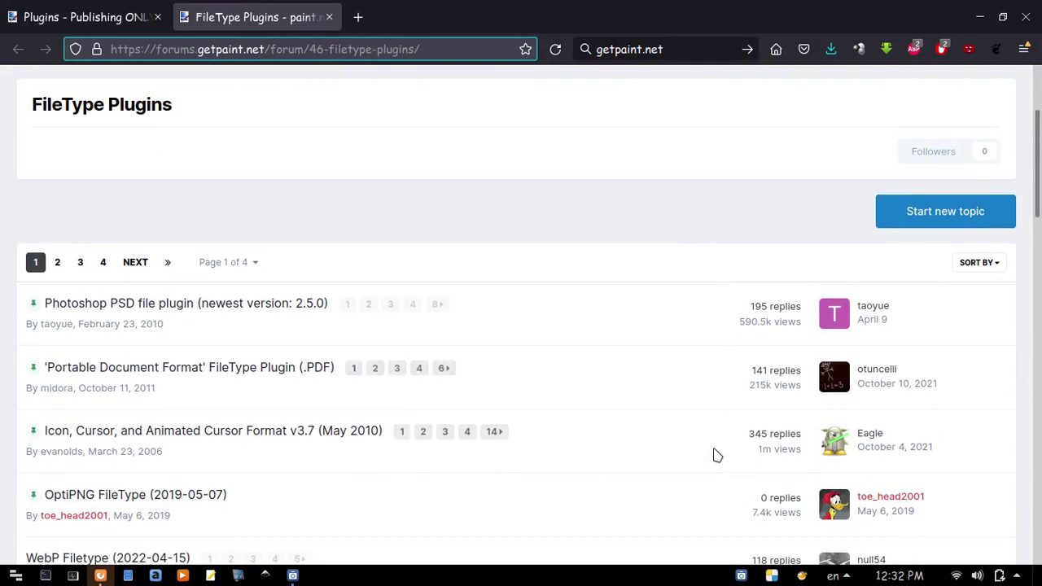
pyautogui.scroll(-1, 712, 452)
pyautogui.scroll(2, 708, 452)
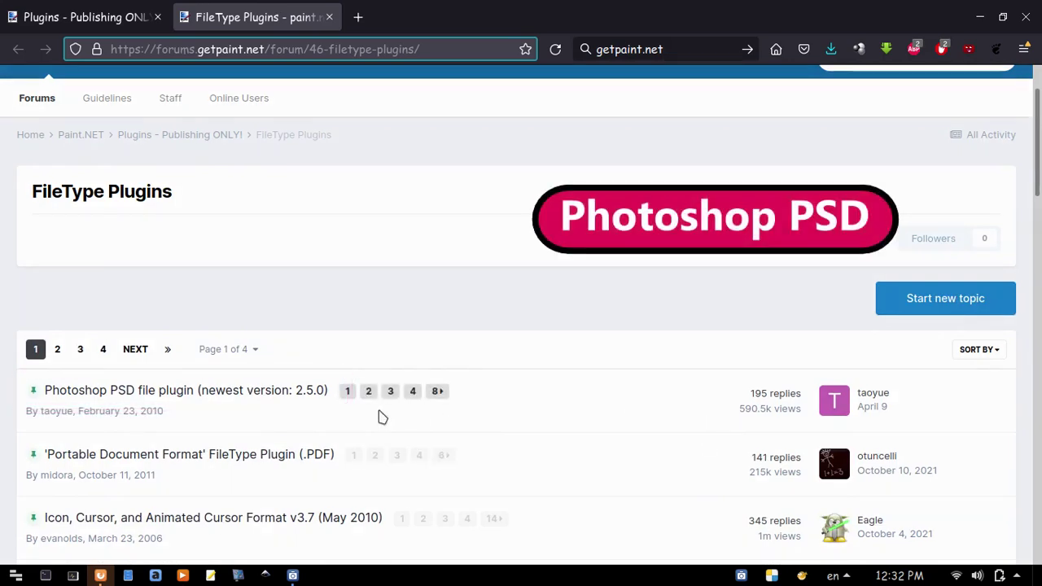
pyautogui.rightClick(300, 391)
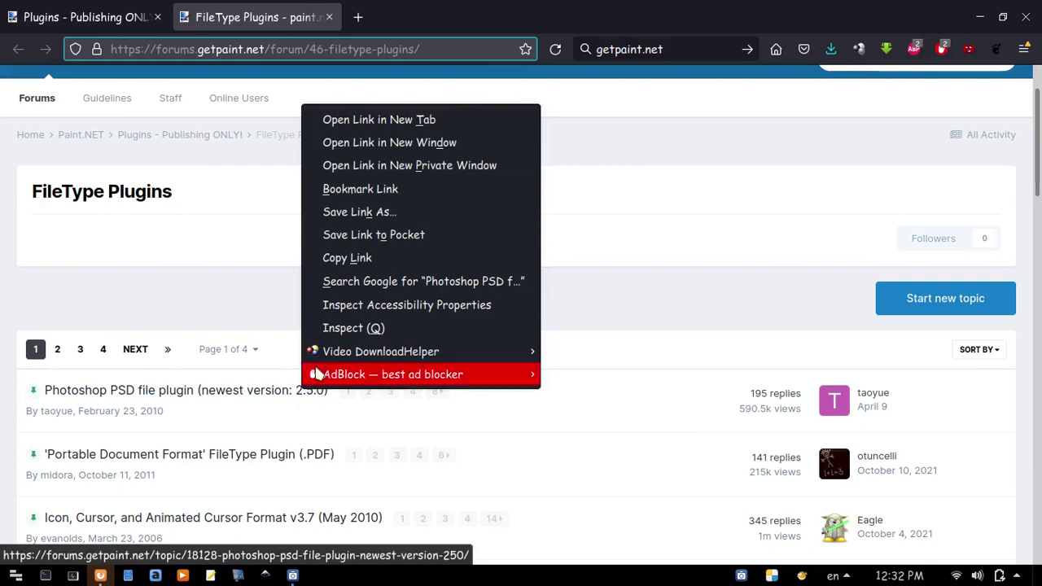
pyautogui.click(407, 119)
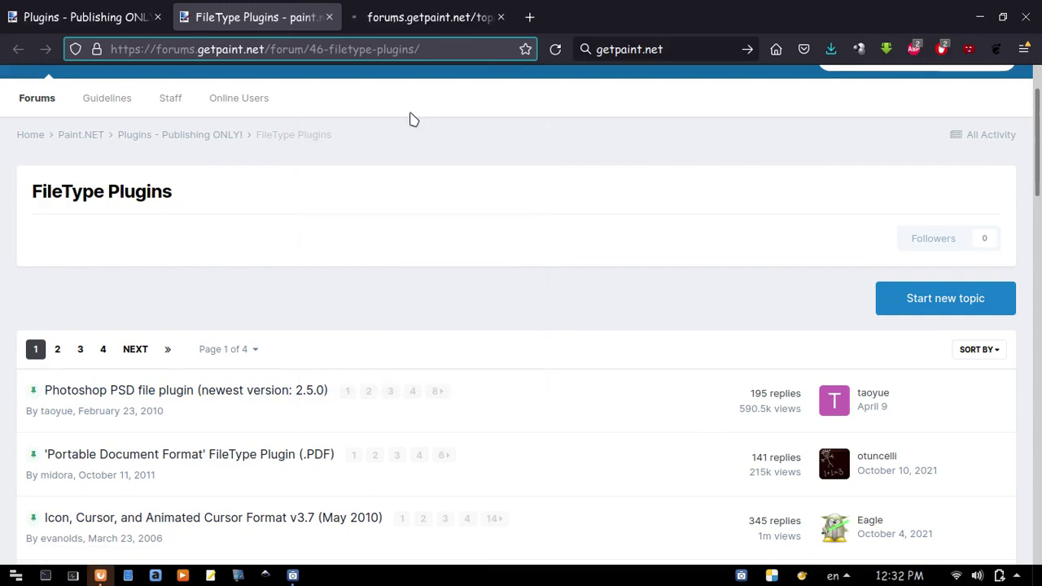
pyautogui.click(417, 17)
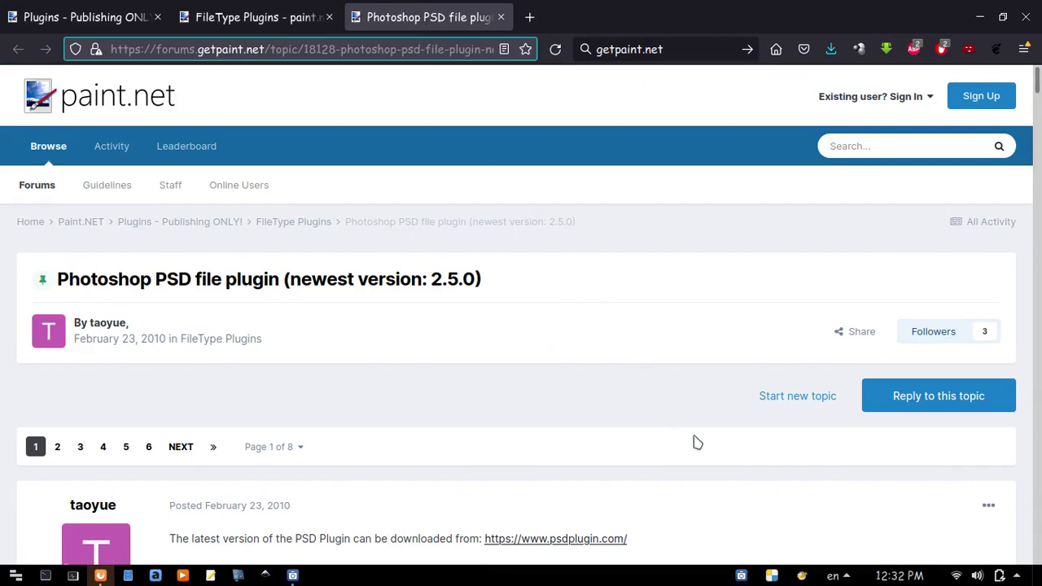
pyautogui.scroll(-3, 735, 483)
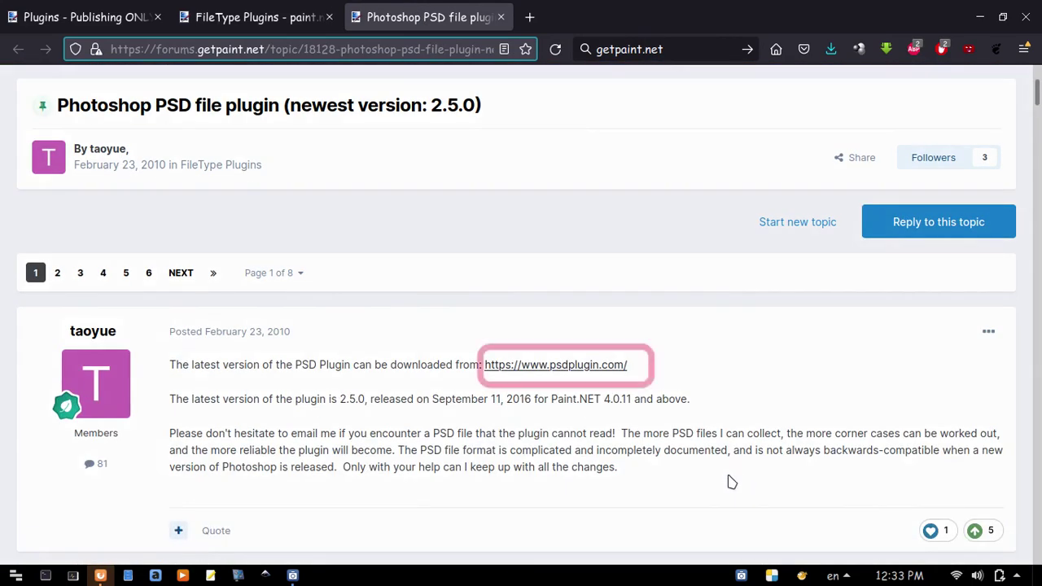
# - Download PSD Plugin 2.5.0 from the linked psdplugin.com site by saving PSDPlugin-2.5.0.zip, and close the site's and the topic's tabs
pyautogui.click(587, 367)
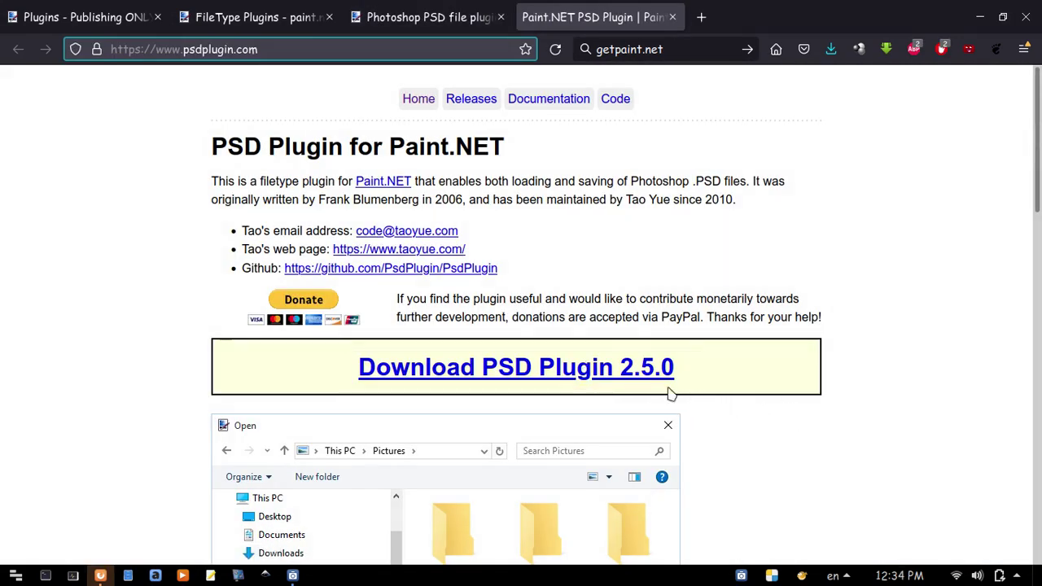
pyautogui.click(630, 376)
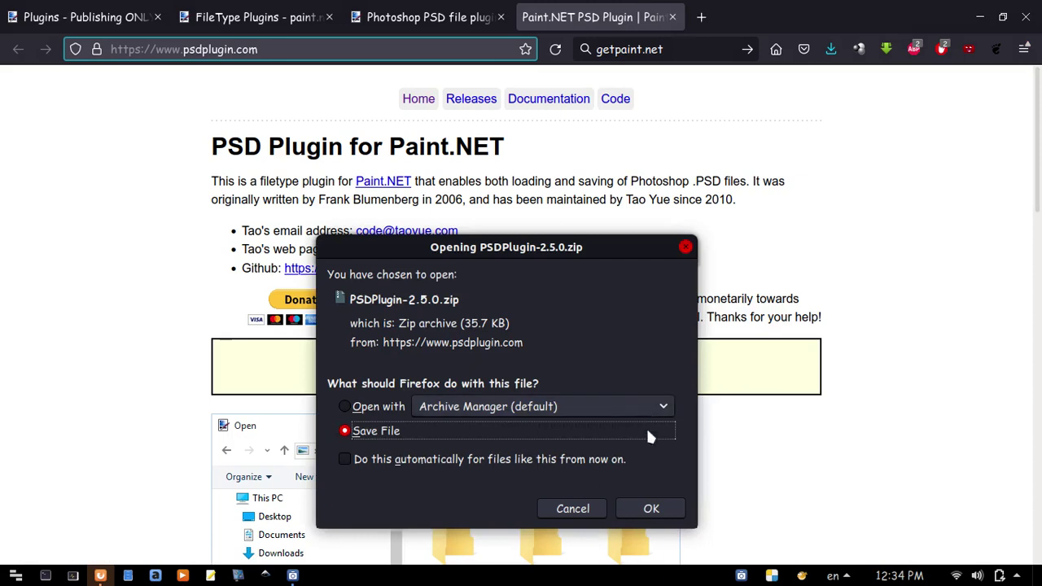
pyautogui.click(651, 510)
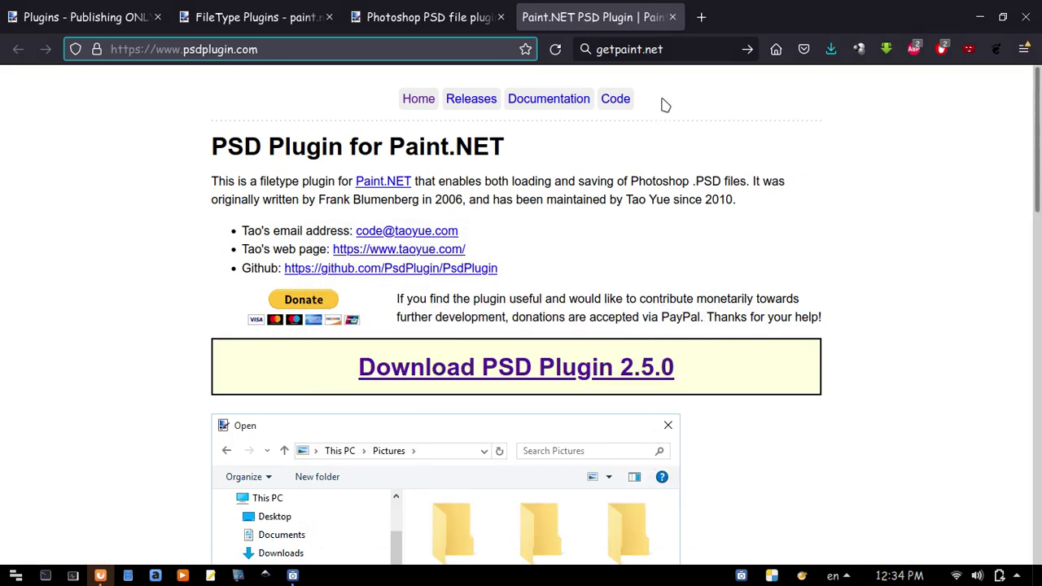
pyautogui.click(673, 18)
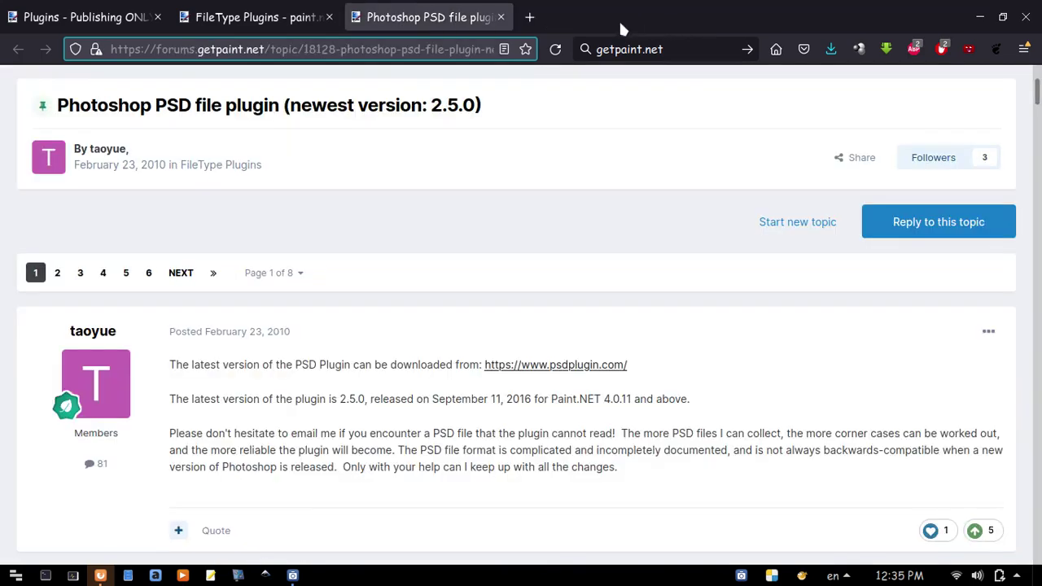
pyautogui.click(501, 17)
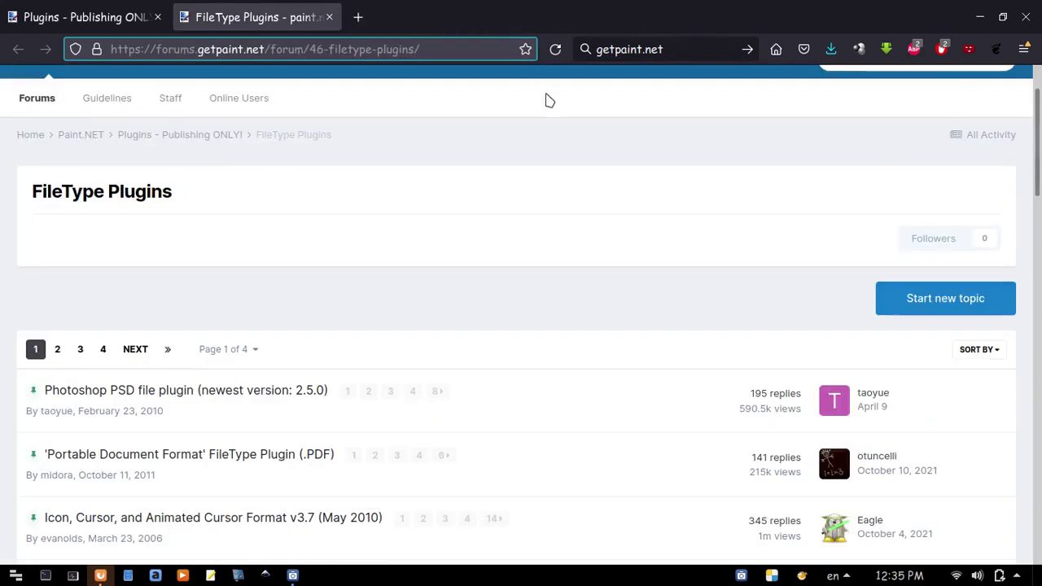
# - Open the topic "'Portable Document Format' FileType Plugin (.PDF)" in a new tab and bring its two download archives into view
pyautogui.scroll(-2, 689, 420)
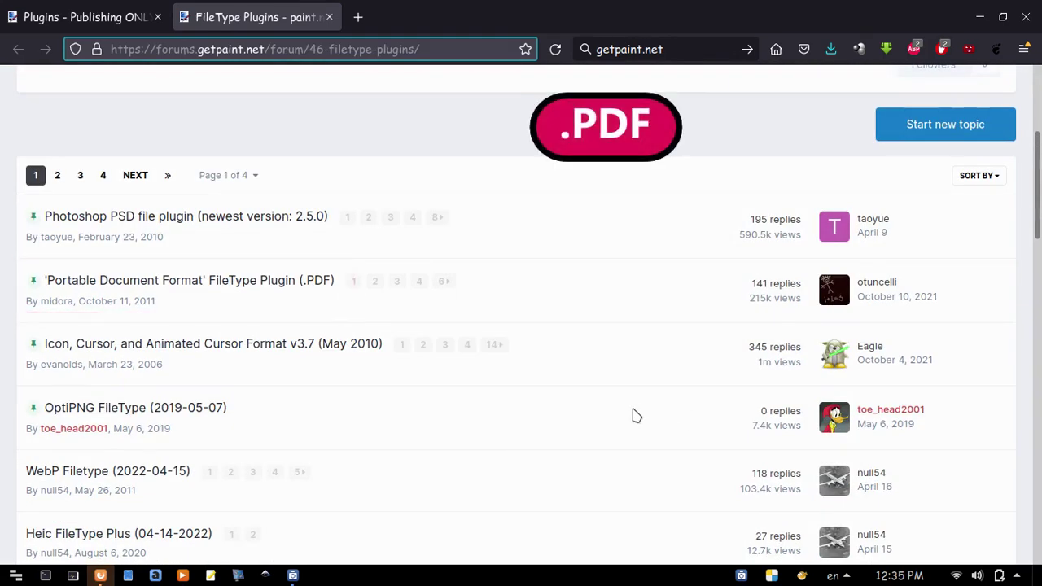
pyautogui.rightClick(277, 285)
pyautogui.click(297, 297)
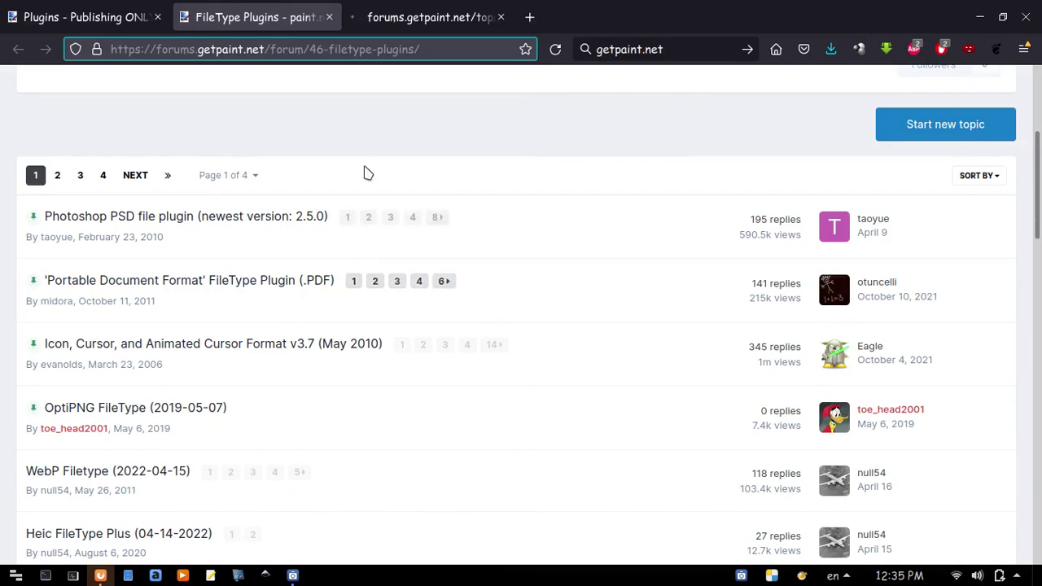
pyautogui.click(423, 17)
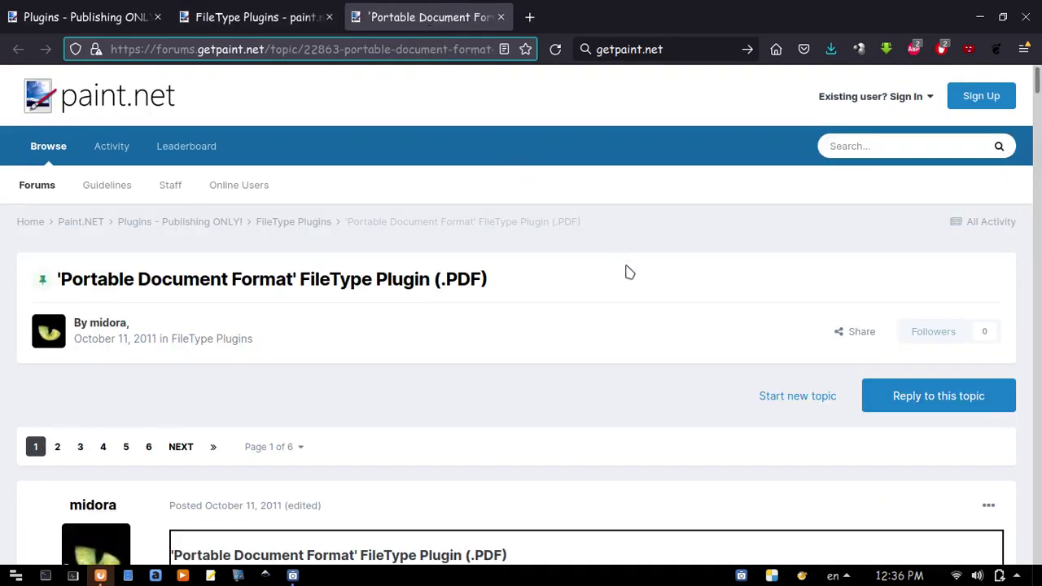
pyautogui.scroll(-4, 647, 312)
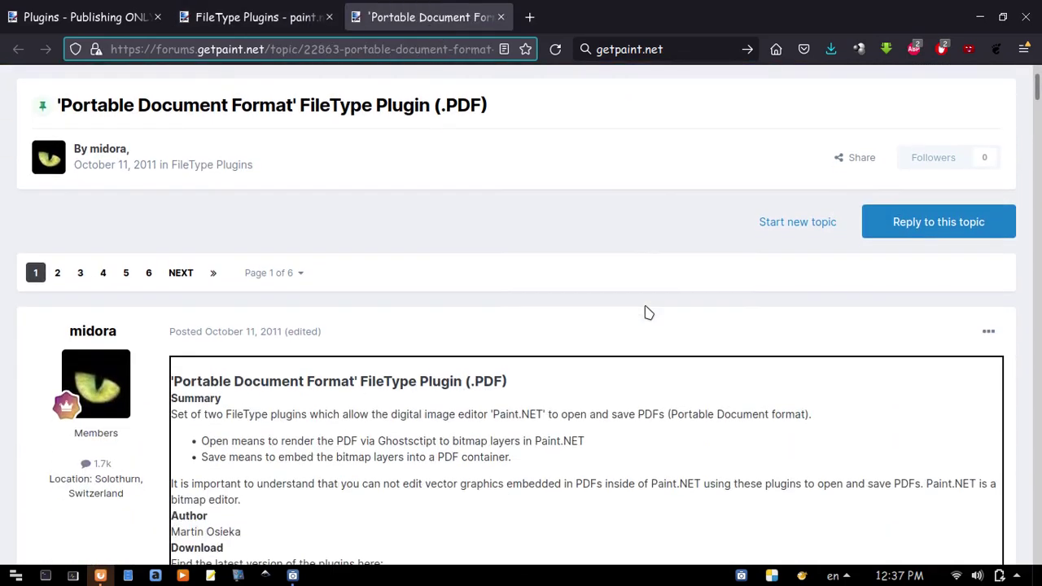
pyautogui.scroll(-3, 647, 312)
pyautogui.scroll(-2, 647, 312)
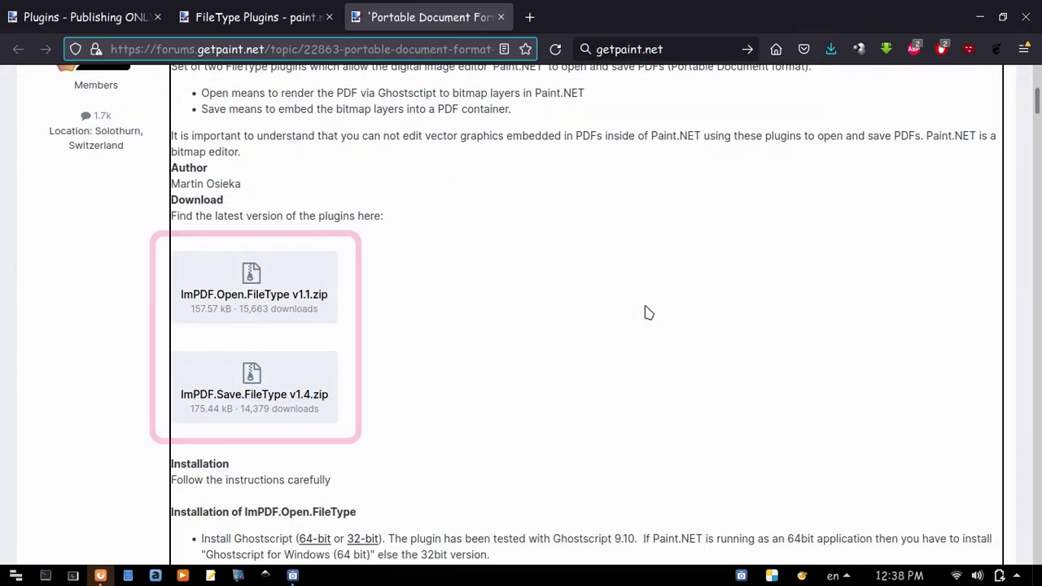
# - Save both PDF plugin archives, ImPDF.Open.FileType v1.1.zip and ImPDF.Save.FileType v1.4.zip, and close the topic's tab
pyautogui.click(312, 299)
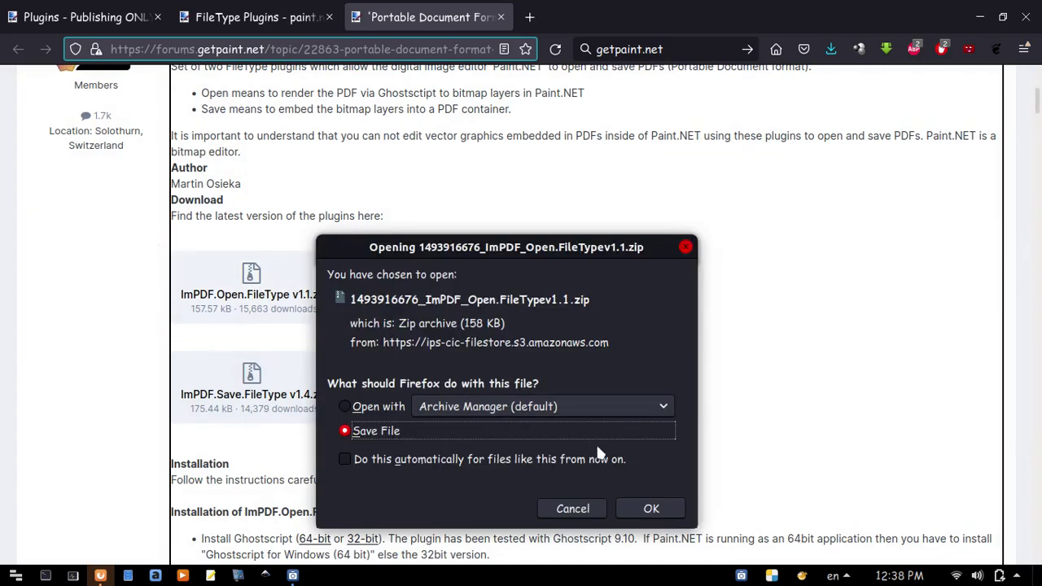
pyautogui.click(627, 508)
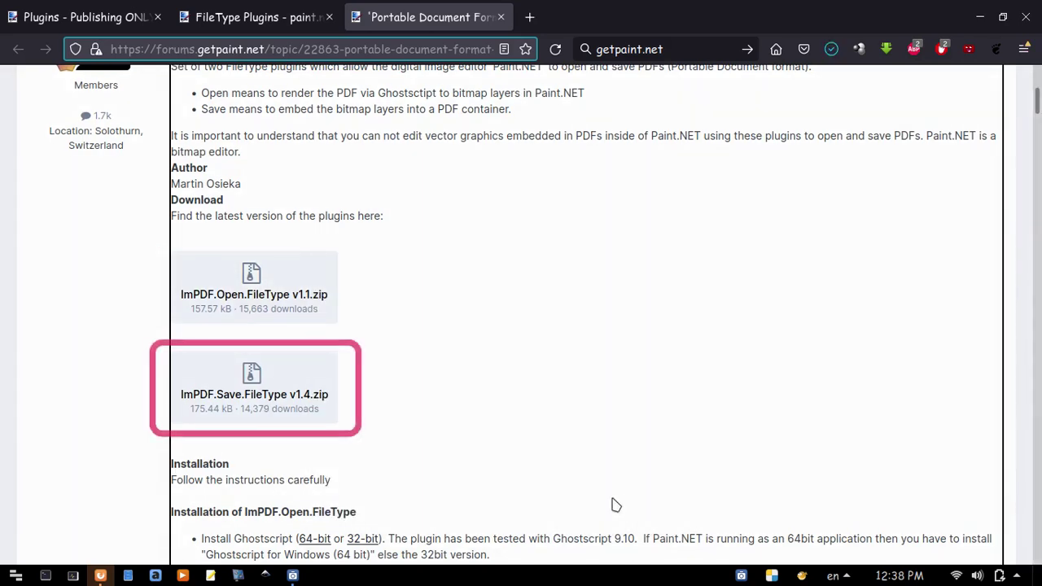
pyautogui.click(333, 402)
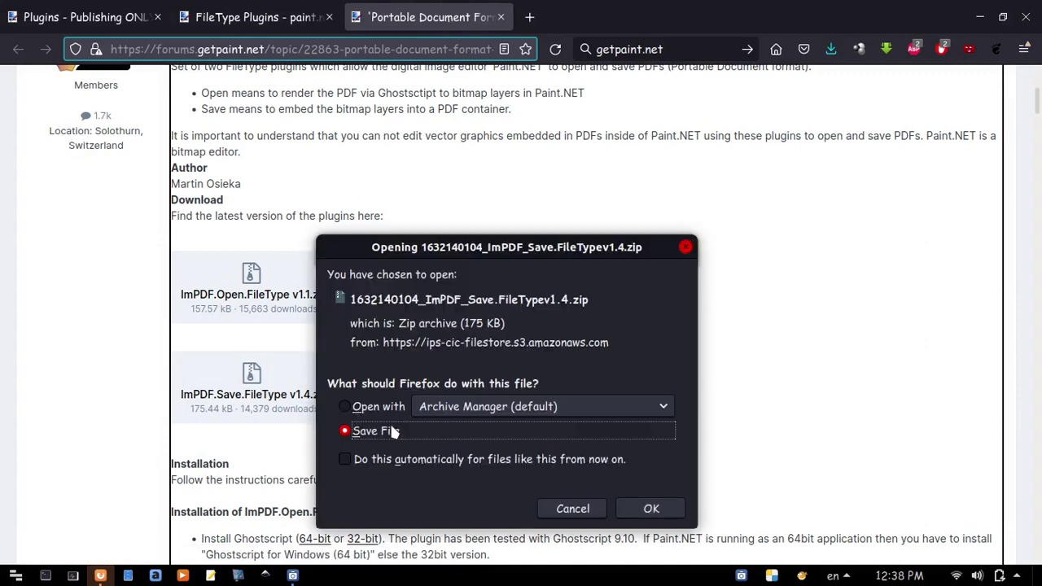
pyautogui.click(645, 508)
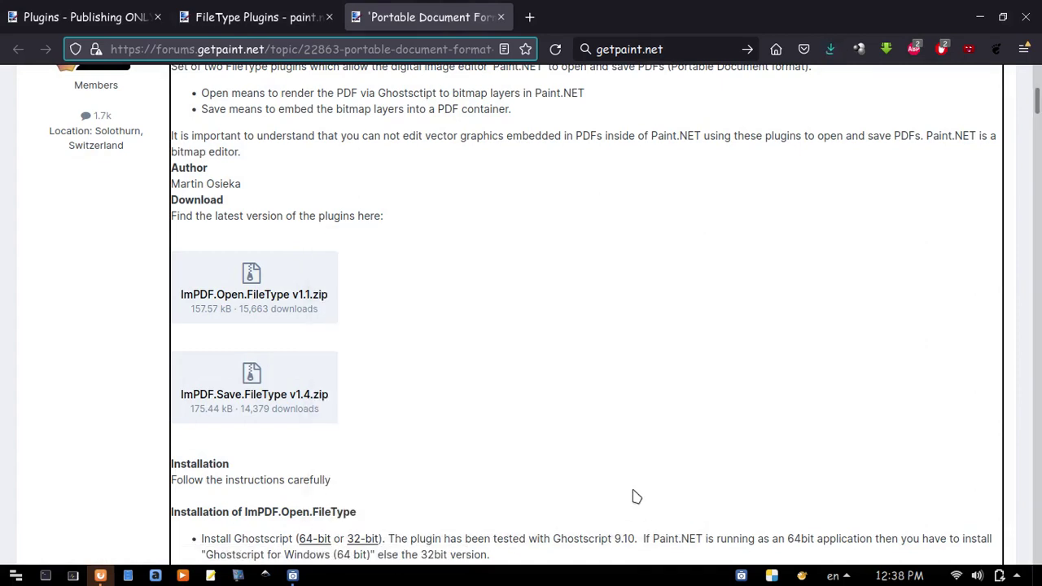
pyautogui.click(501, 17)
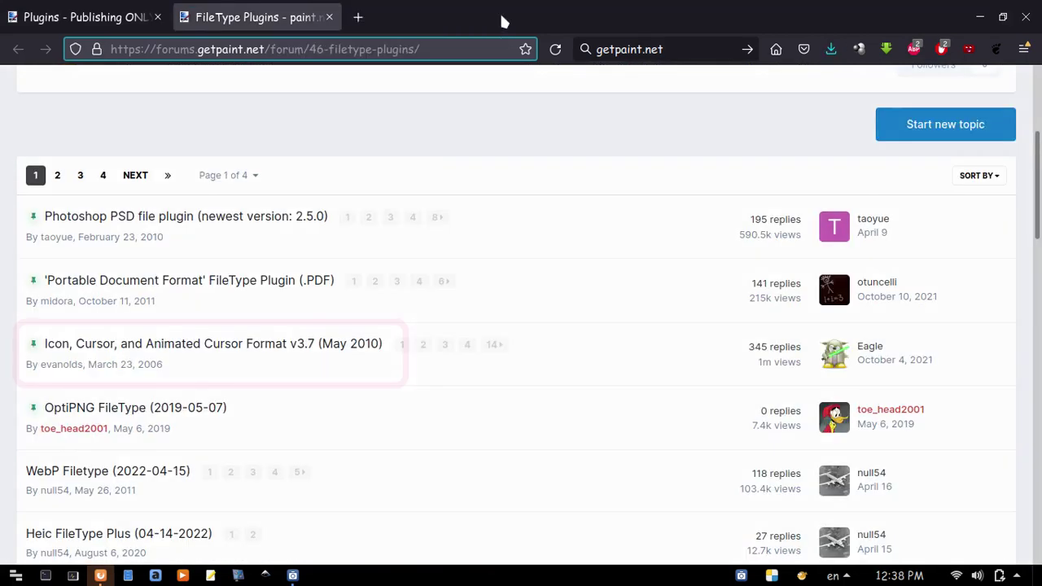
# - Open the topic "Icon, Cursor, and Animated Cursor Format v3.7 (May 2010)" in a new tab and follow the admin note's link to the updated version
pyautogui.rightClick(343, 343)
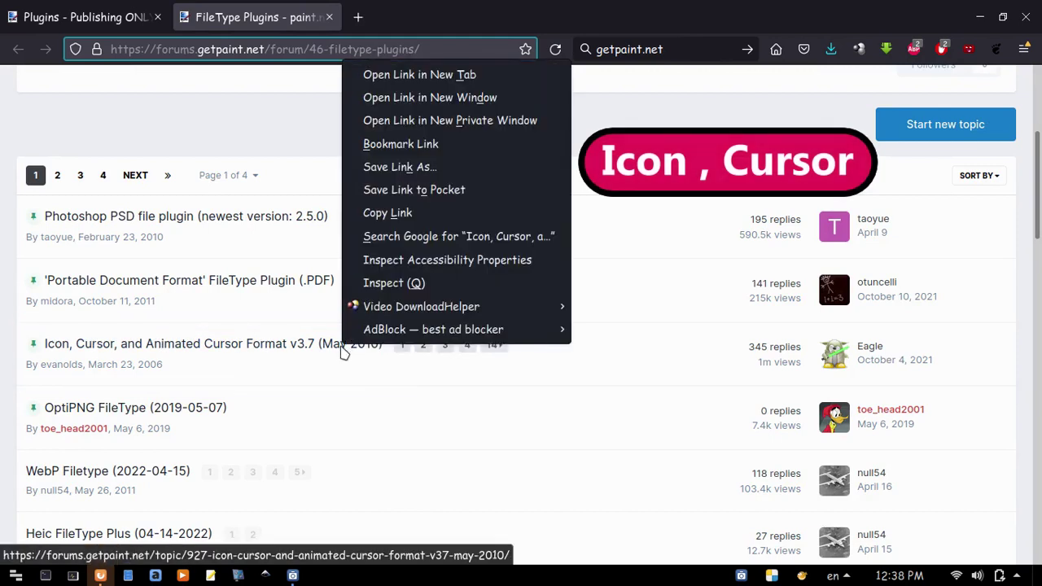
pyautogui.click(468, 76)
pyautogui.click(422, 27)
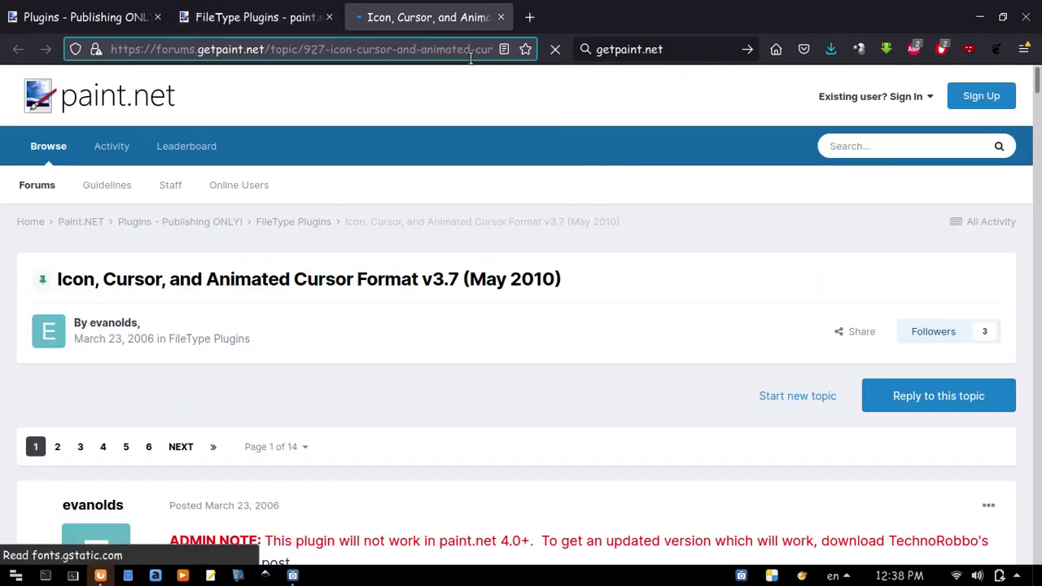
pyautogui.scroll(-2, 672, 306)
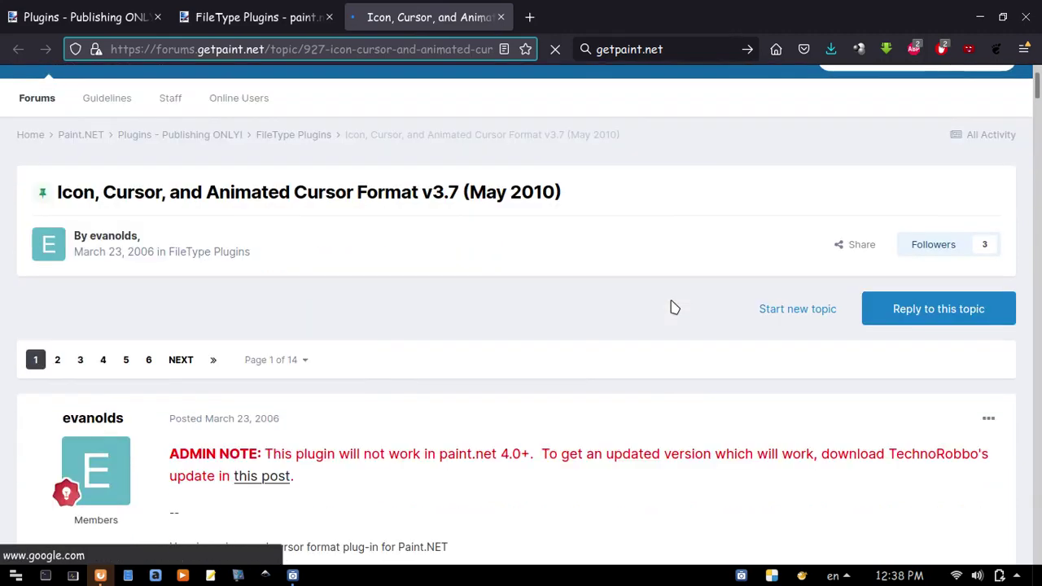
pyautogui.scroll(-1, 672, 306)
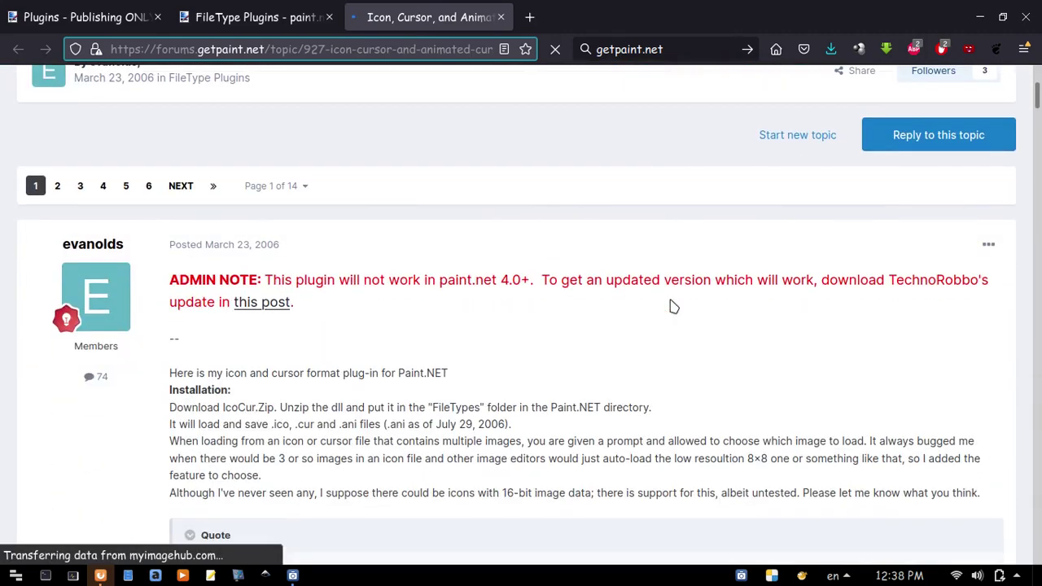
pyautogui.scroll(-1, 672, 306)
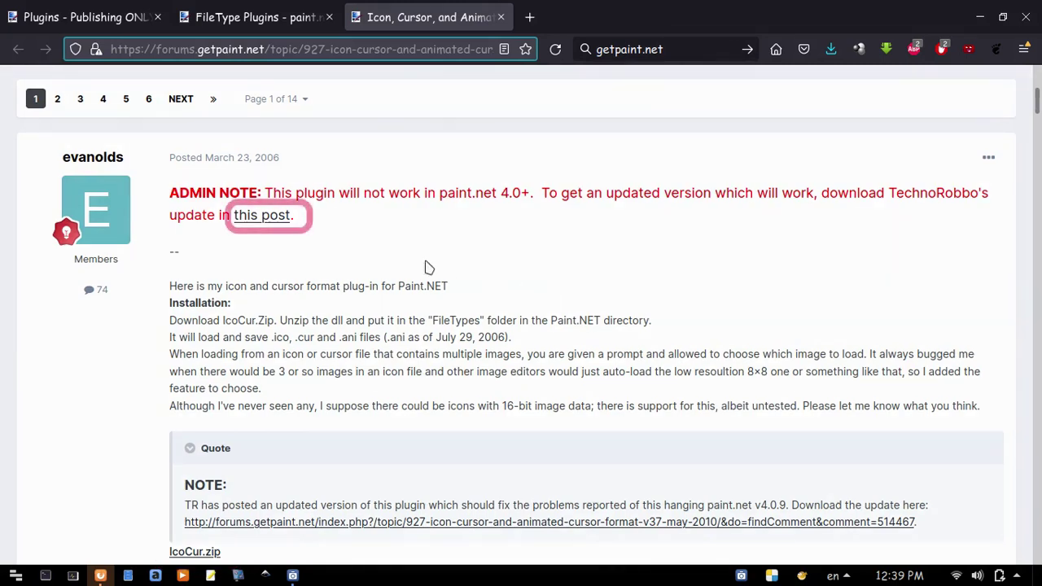
pyautogui.click(262, 215)
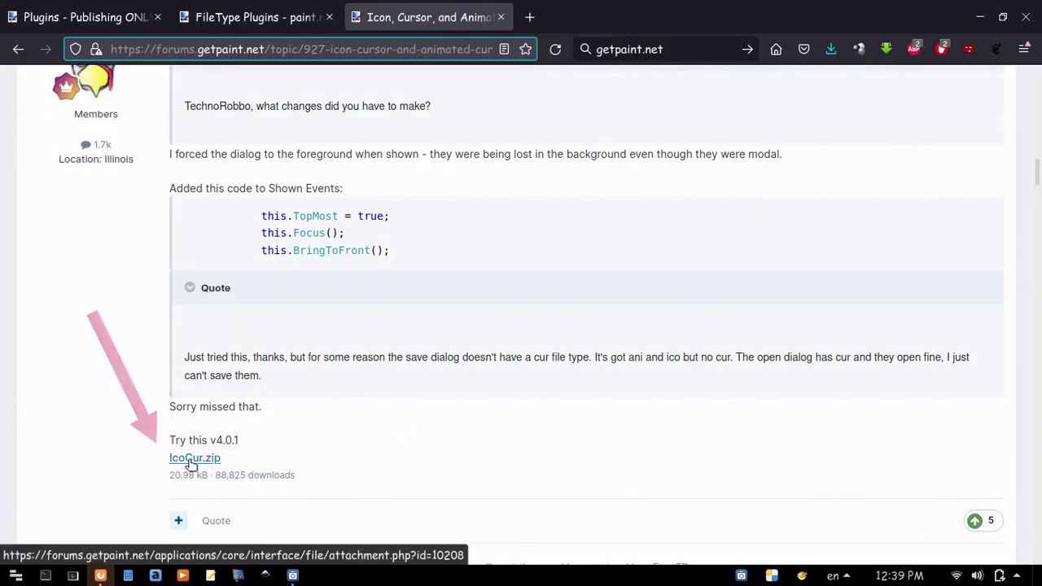
# - Download the v4.0.1 IcoCur.zip attachment by saving the file, and close the topic's tab
pyautogui.click(192, 463)
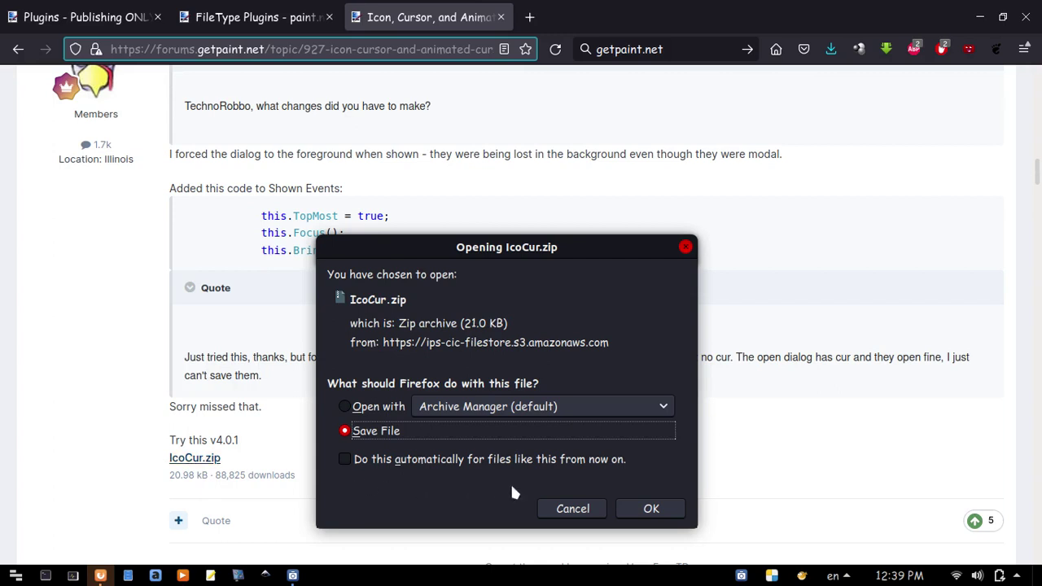
pyautogui.click(651, 509)
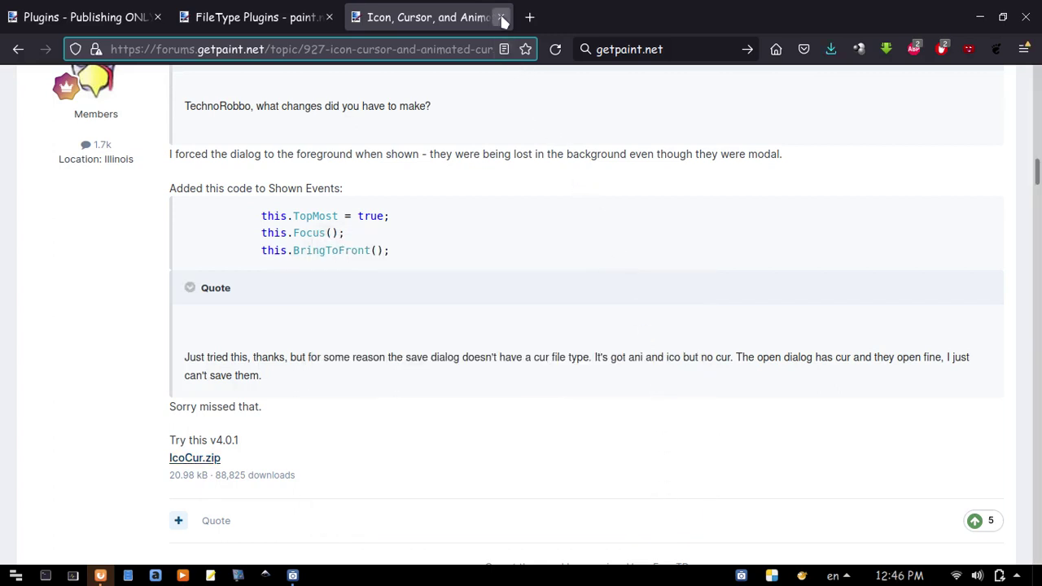
pyautogui.click(501, 17)
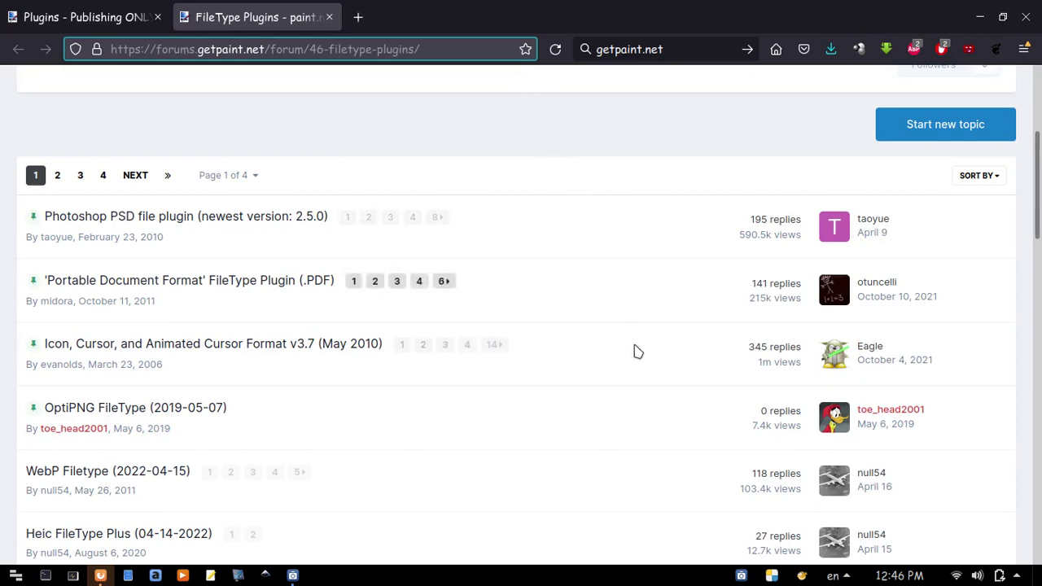
# - Open the topic "WebP Filetype (2022-04-15)" from the FileType Plugins list in a new tab and switch to it
pyautogui.scroll(-1, 661, 419)
pyautogui.scroll(-2, 662, 419)
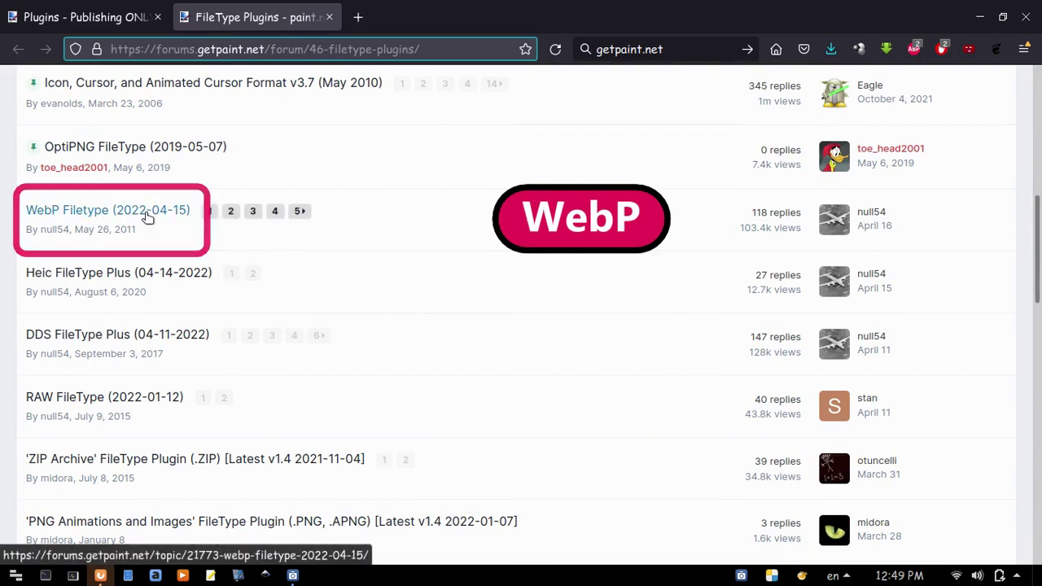
pyautogui.rightClick(147, 217)
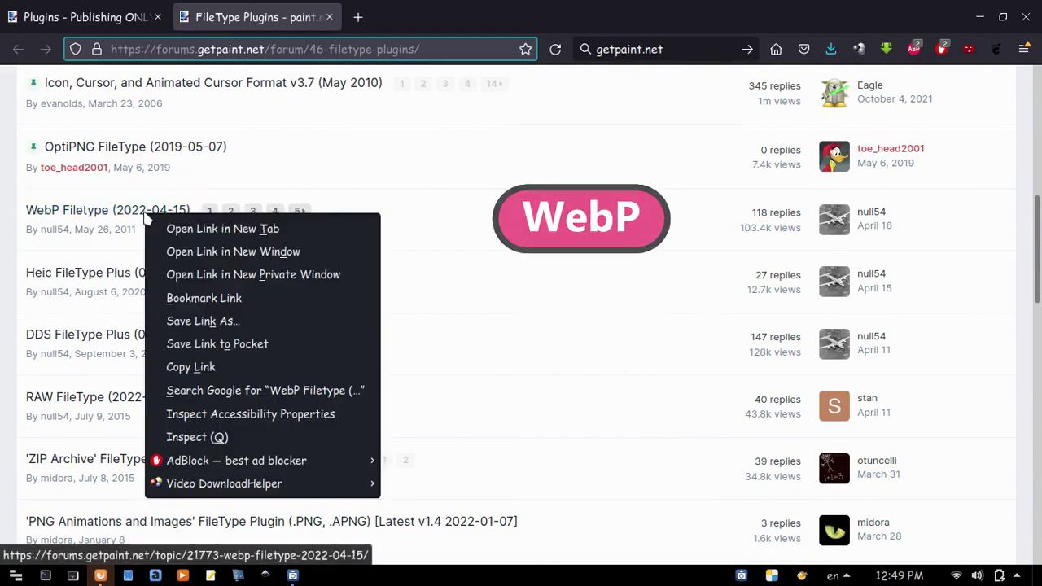
pyautogui.click(162, 230)
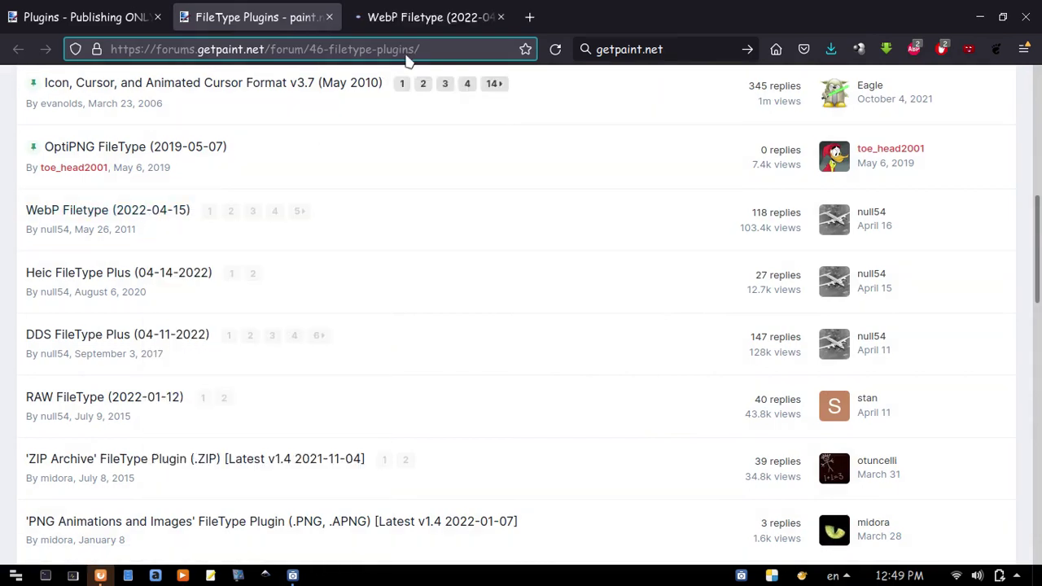
pyautogui.click(430, 17)
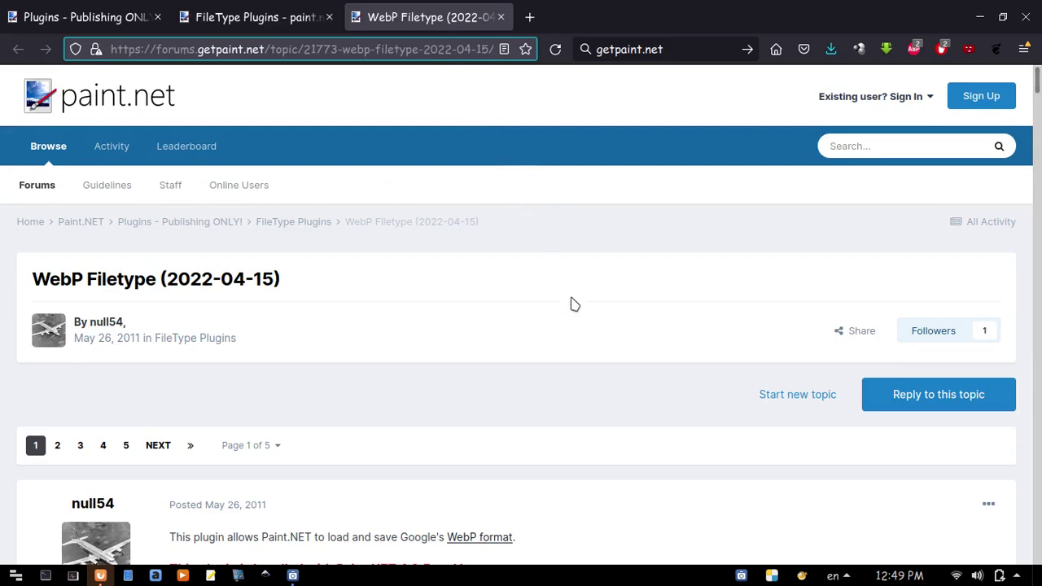
# - Download WebPFileType.zip from the topic's first post by saving the file
pyautogui.scroll(-3, 658, 418)
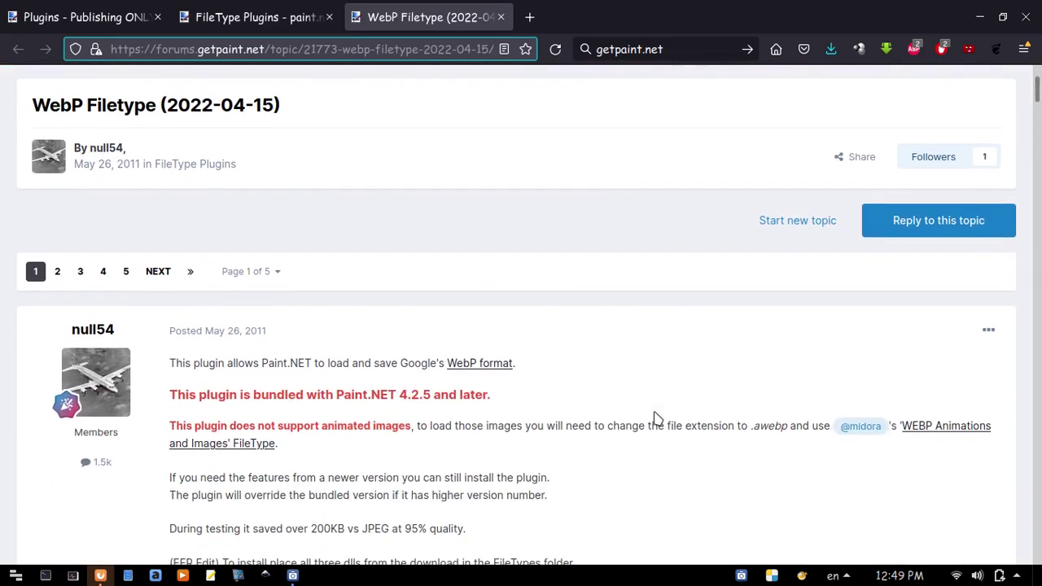
pyautogui.scroll(-2, 657, 419)
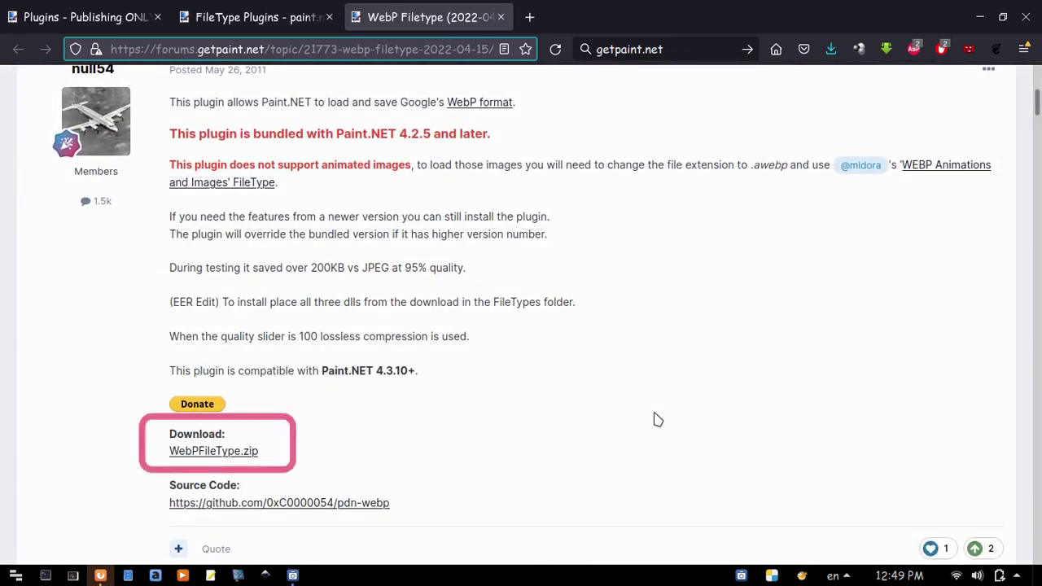
pyautogui.click(220, 452)
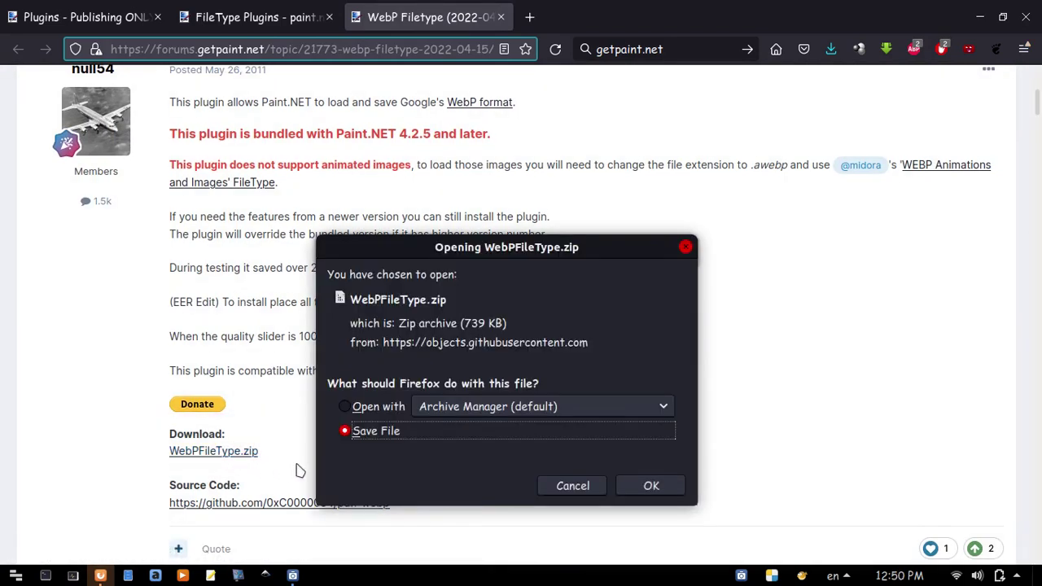
pyautogui.click(628, 486)
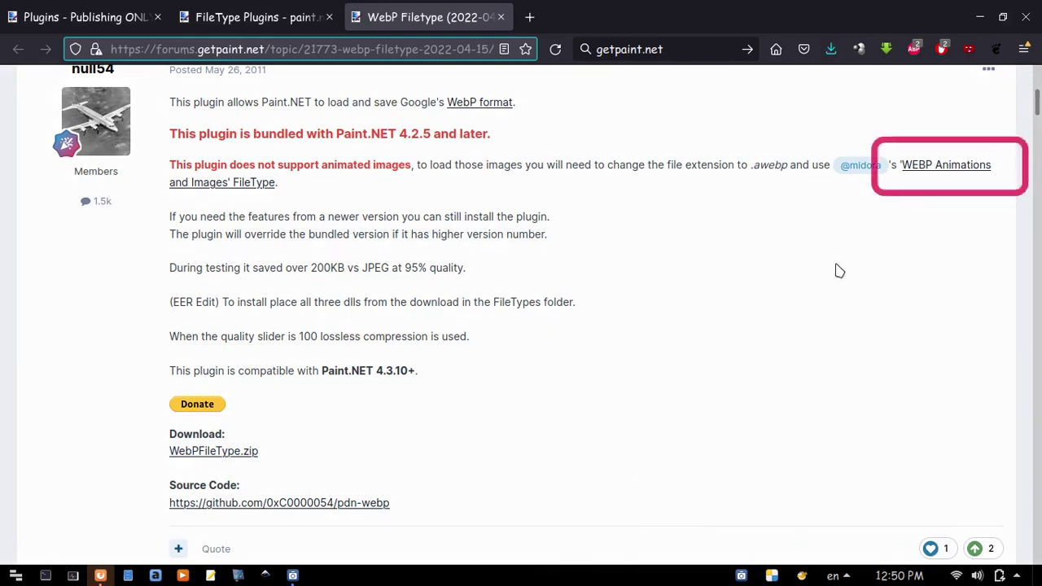
# - Open the linked "WEBP Animations and Images" FileType plugin topic and bring the ImAWEBP.FileType v1.4.zip download into view
pyautogui.click(924, 168)
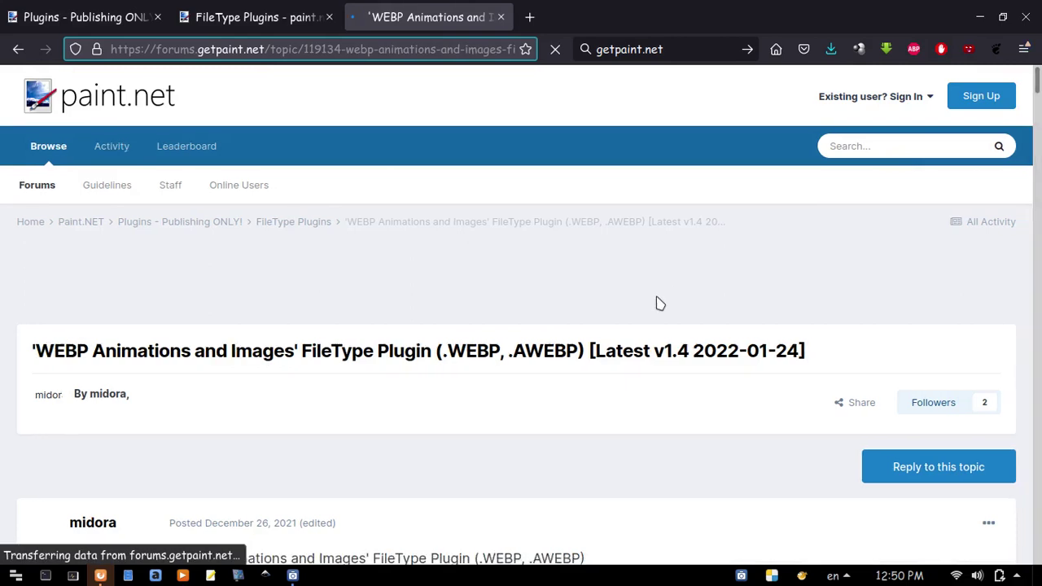
pyautogui.scroll(-3, 659, 299)
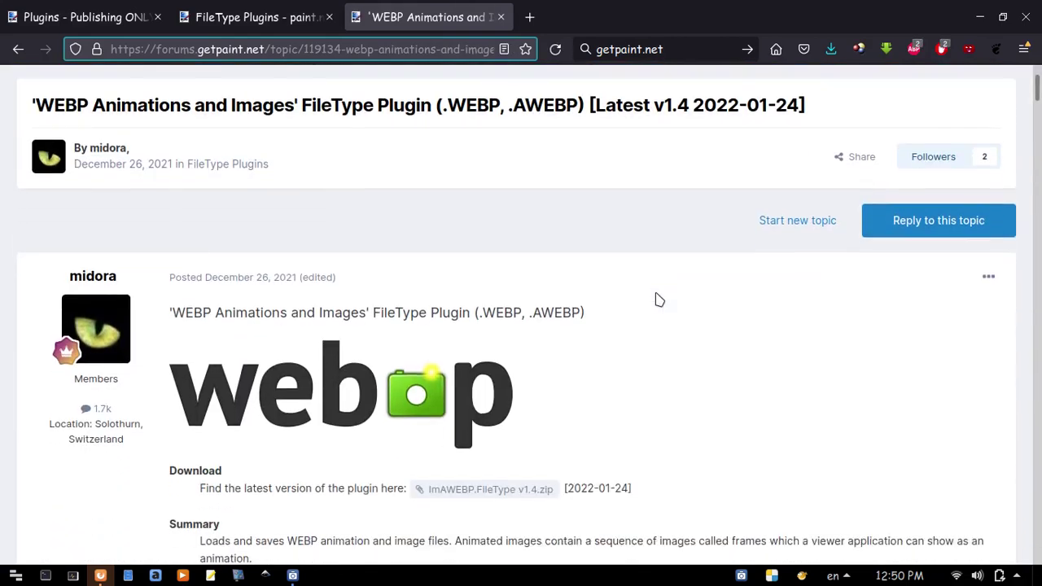
pyautogui.scroll(-1, 659, 300)
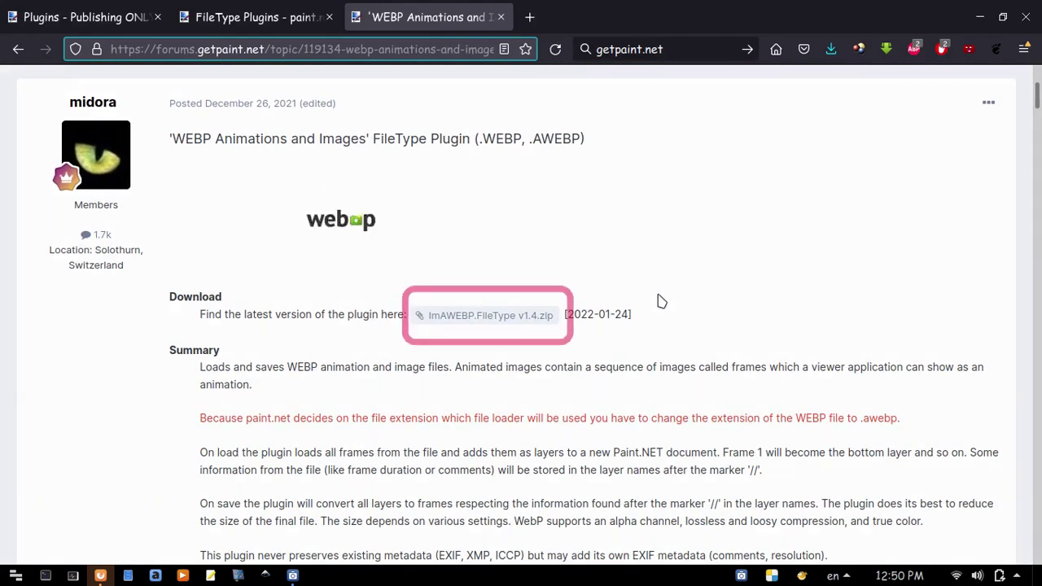
# - Download ImAWEBP.FileType v1.4.zip from the WEBP plugin topic by saving the file, and close the topic's tab
pyautogui.click(496, 315)
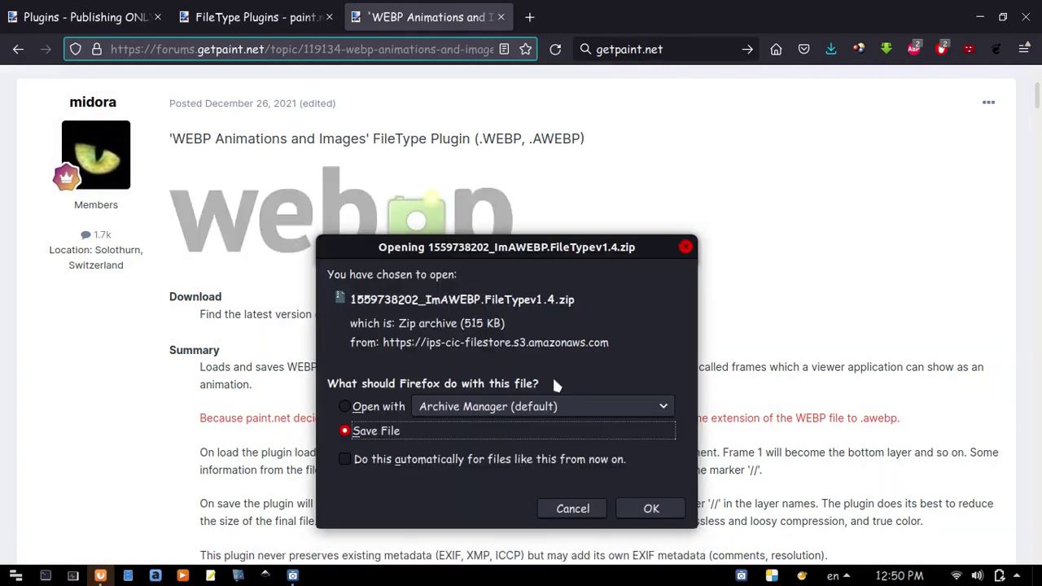
pyautogui.click(644, 504)
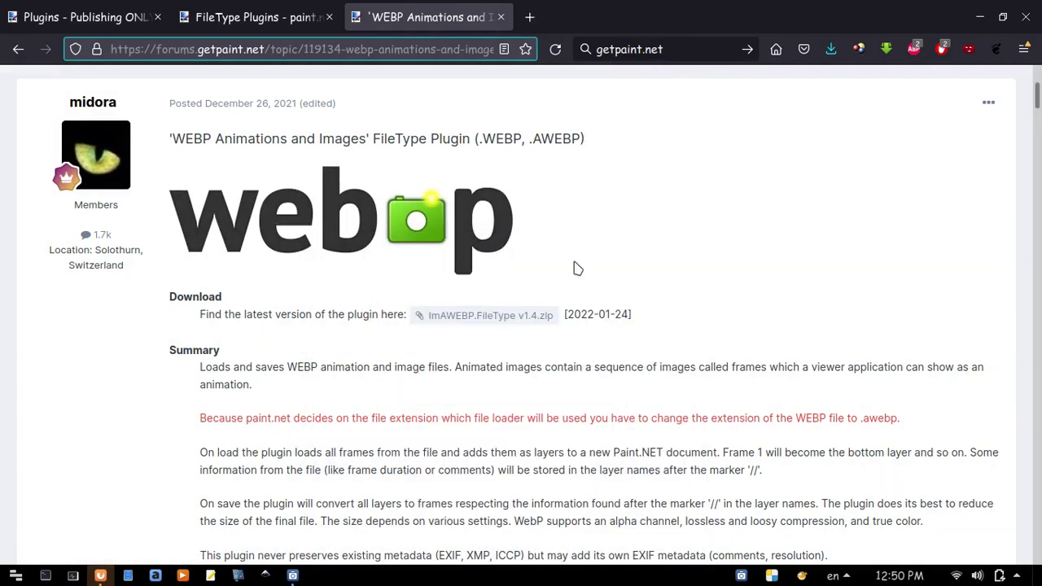
pyautogui.click(500, 18)
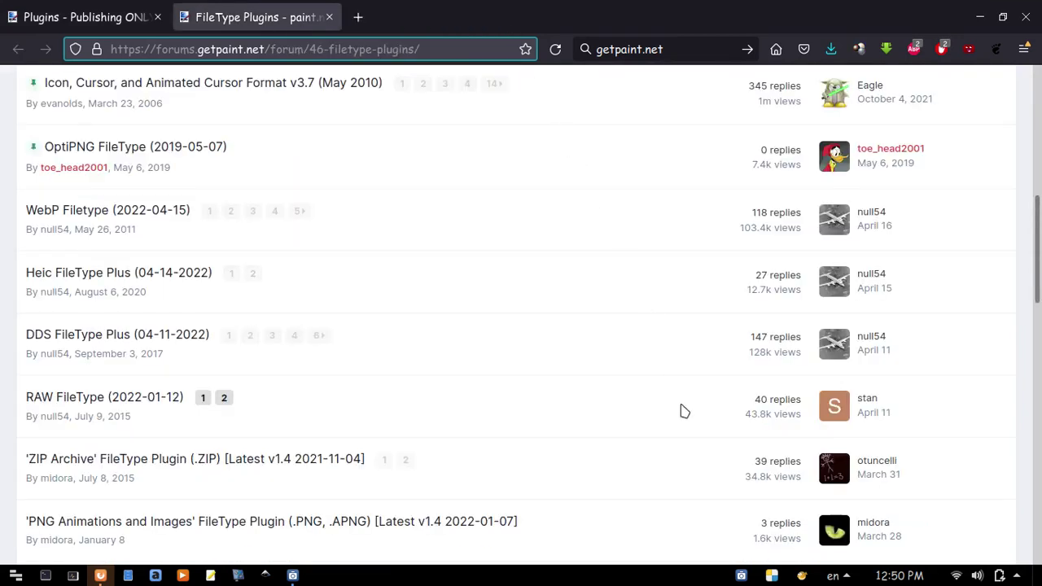
# - Open the "Icon Format" topic from the FileType Plugins list in a new tab and follow its GitHub link to the IconCreator1.0 release
pyautogui.scroll(-1, 682, 411)
pyautogui.scroll(-1, 684, 411)
pyautogui.scroll(-1, 682, 411)
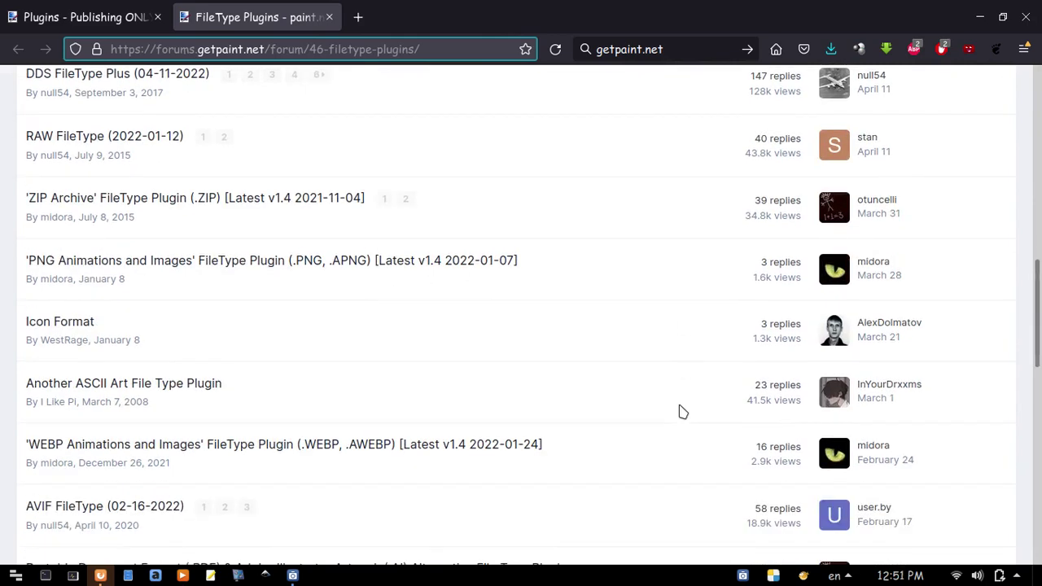
pyautogui.rightClick(75, 327)
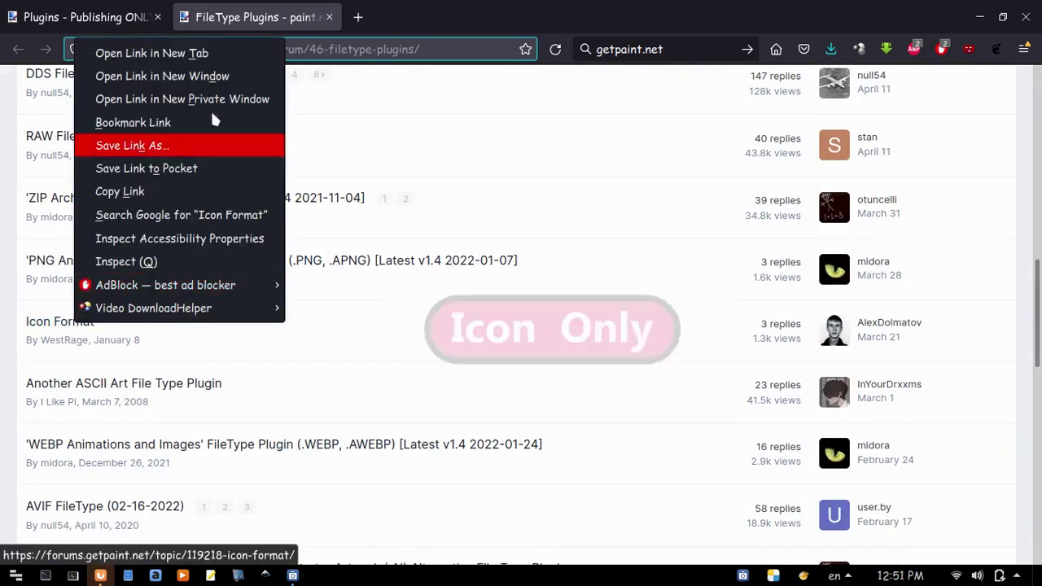
pyautogui.click(236, 52)
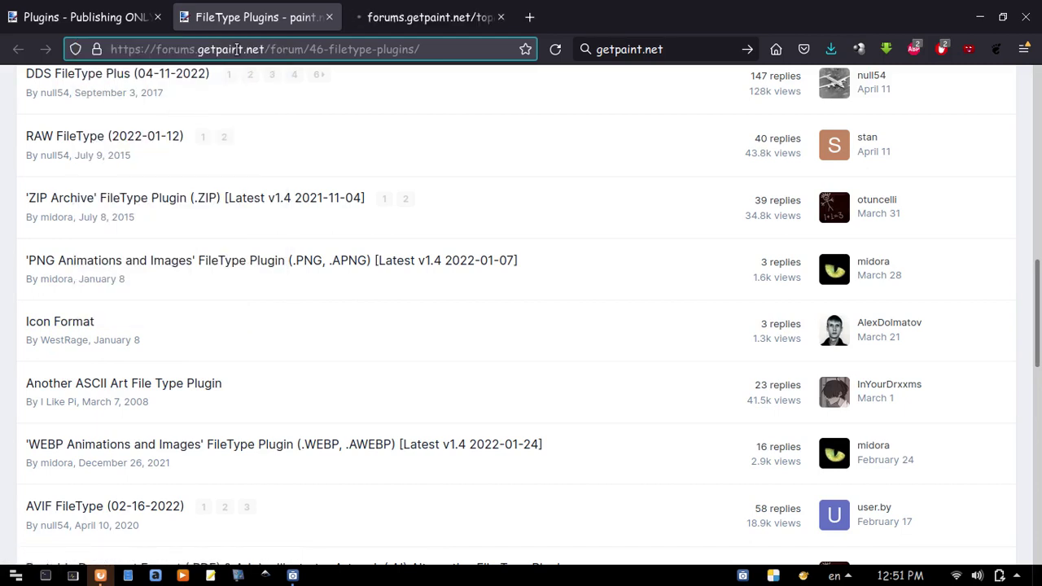
pyautogui.click(405, 23)
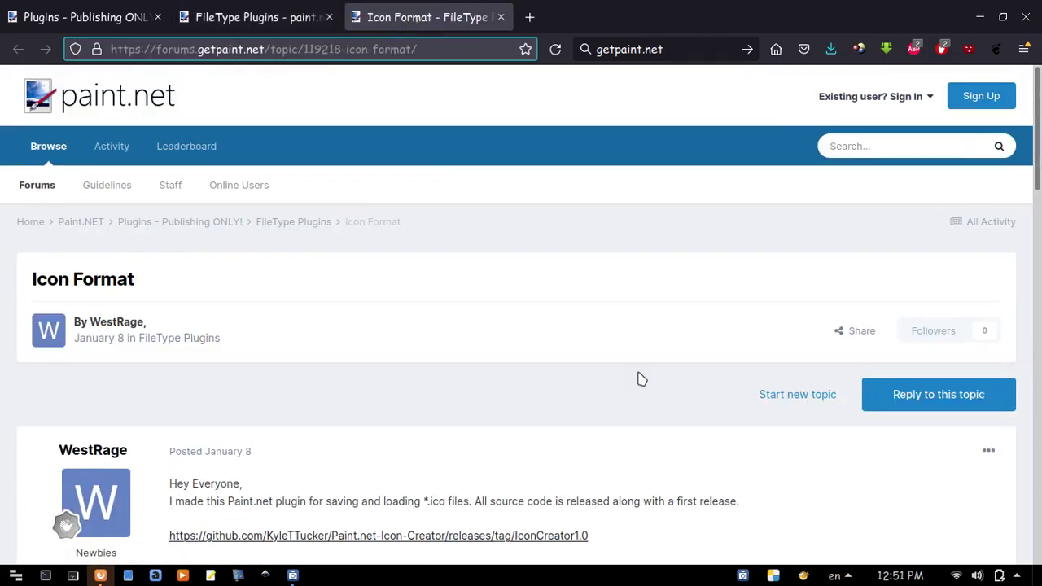
pyautogui.scroll(-3, 664, 406)
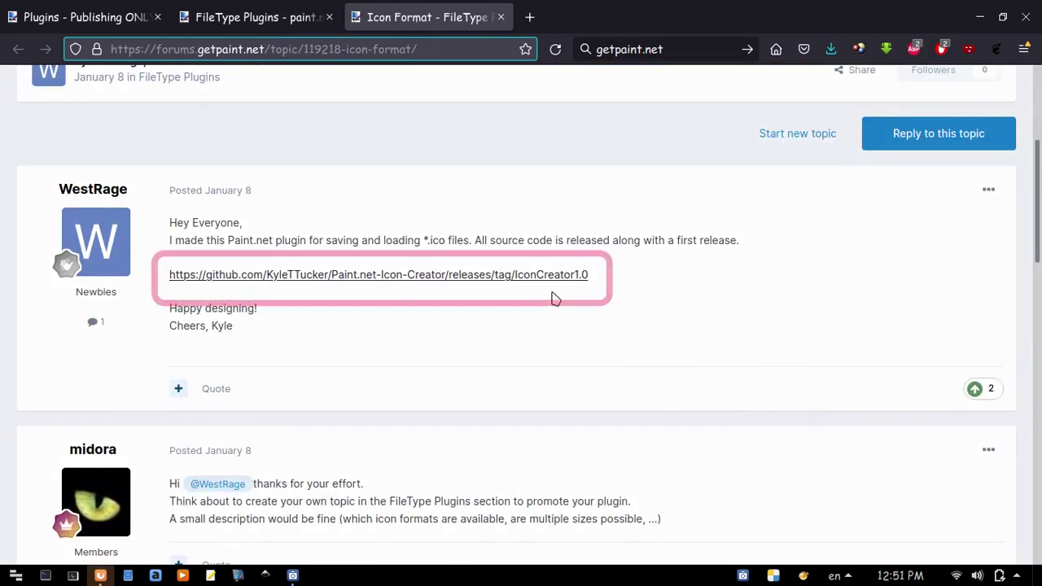
pyautogui.click(541, 277)
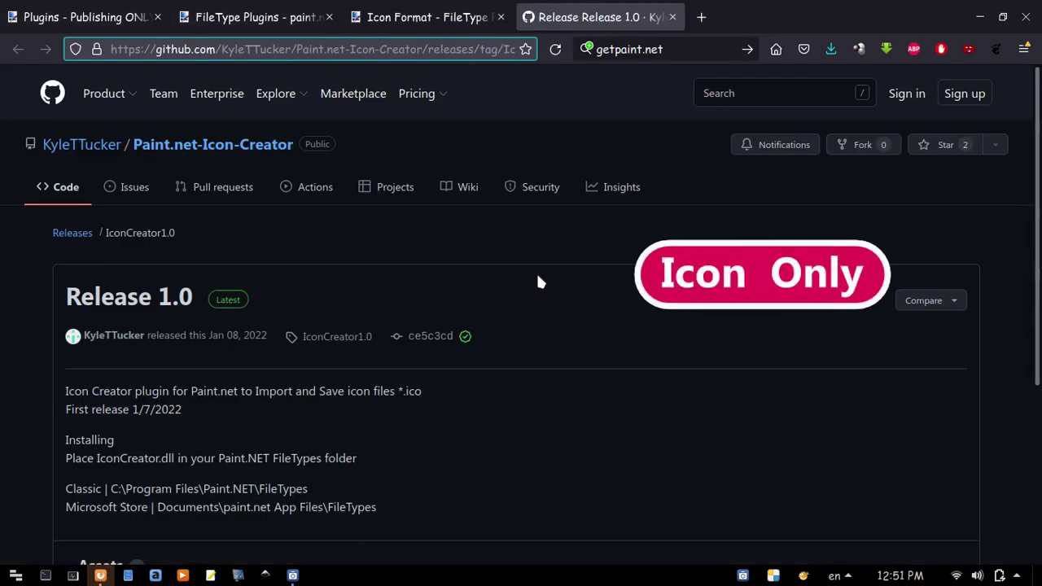
# - Download IconCreator.dll from the release's assets by saving the file, and close the release and "Icon Format" topic tabs
pyautogui.scroll(-1, 537, 277)
pyautogui.scroll(-1, 538, 281)
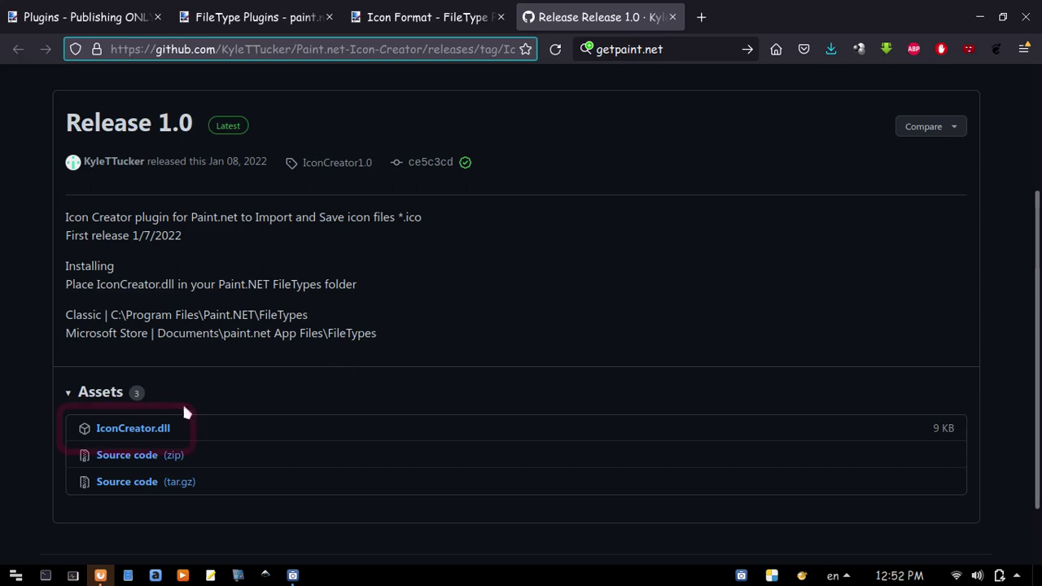
pyautogui.click(143, 430)
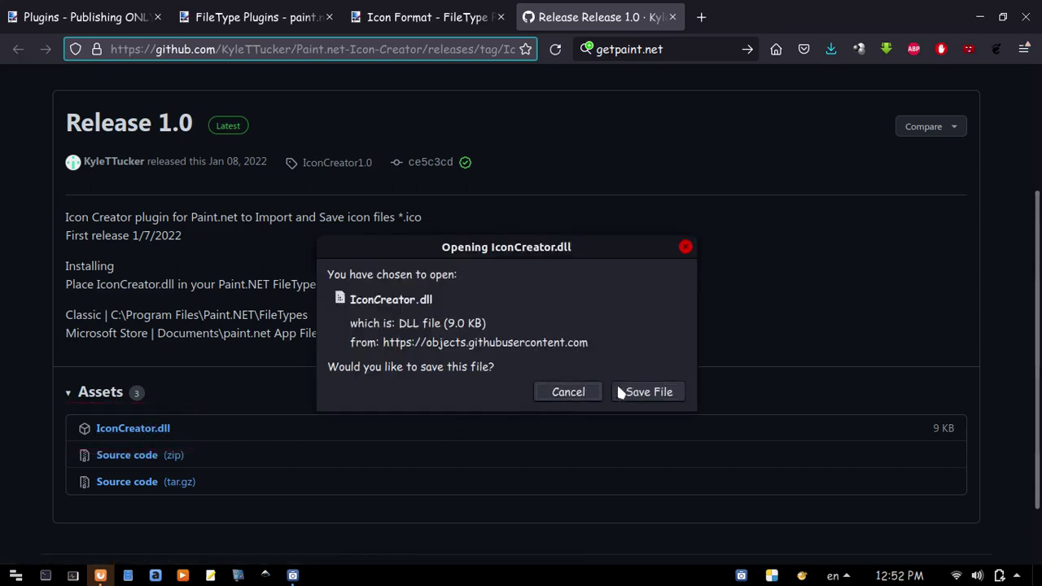
pyautogui.click(638, 393)
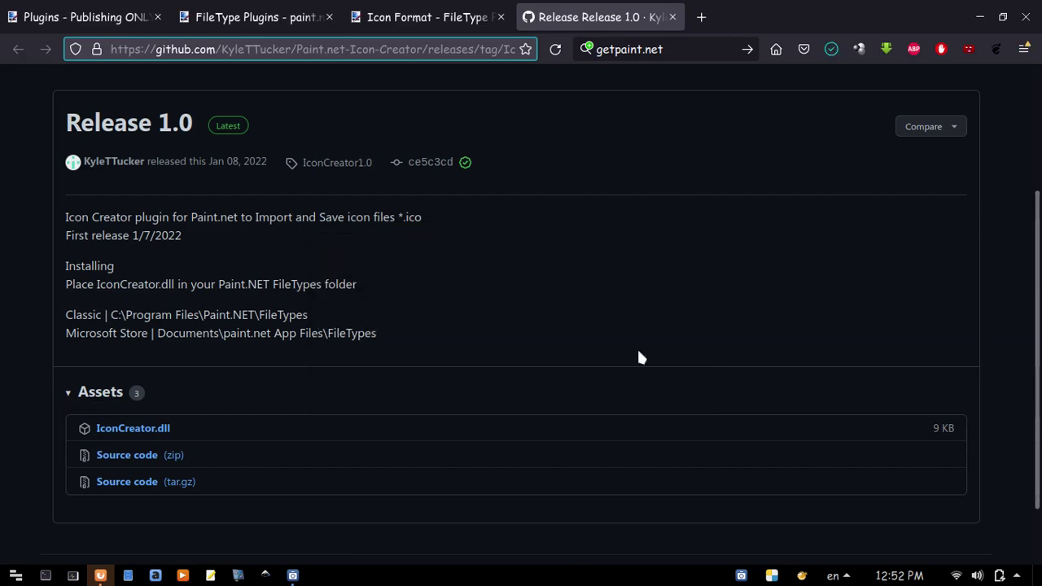
pyautogui.click(672, 17)
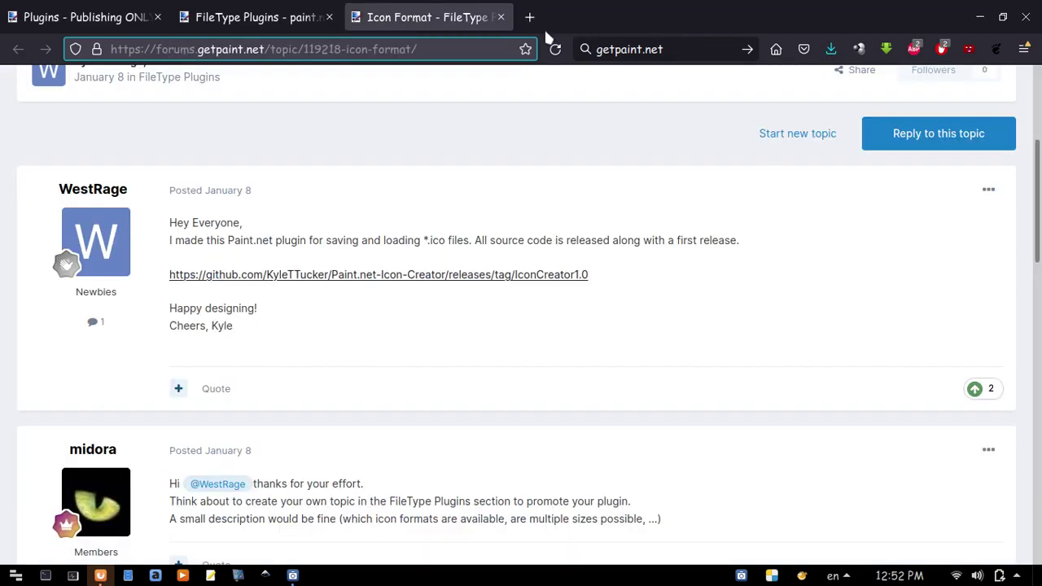
pyautogui.click(501, 18)
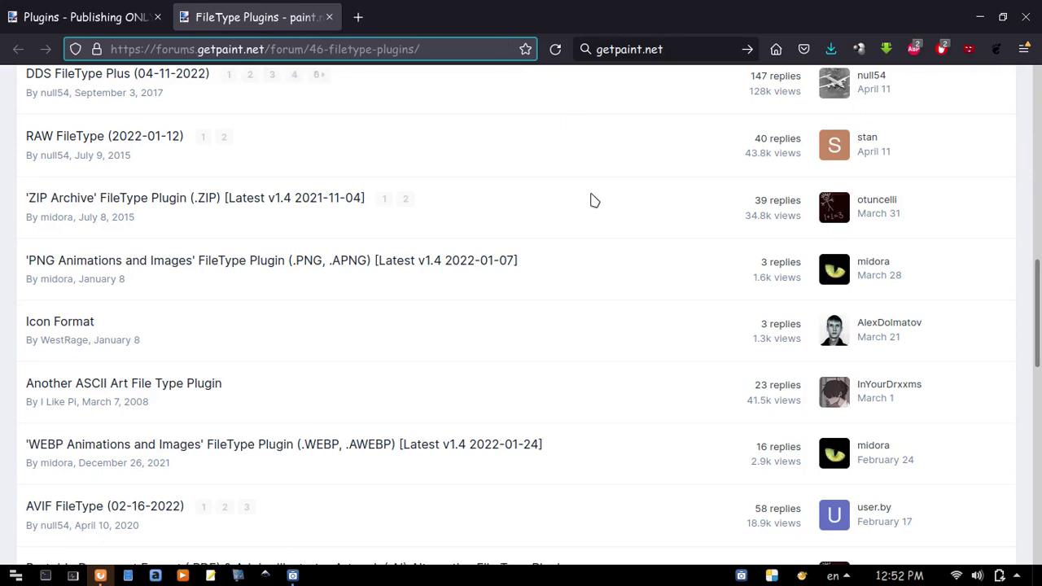
# - Open the topic "Portable Document Format (.PDF) & Adobe Illustrator Artwork (.AI) Alternative File Type Plugin" in a new tab and switch to it
pyautogui.scroll(-2, 684, 381)
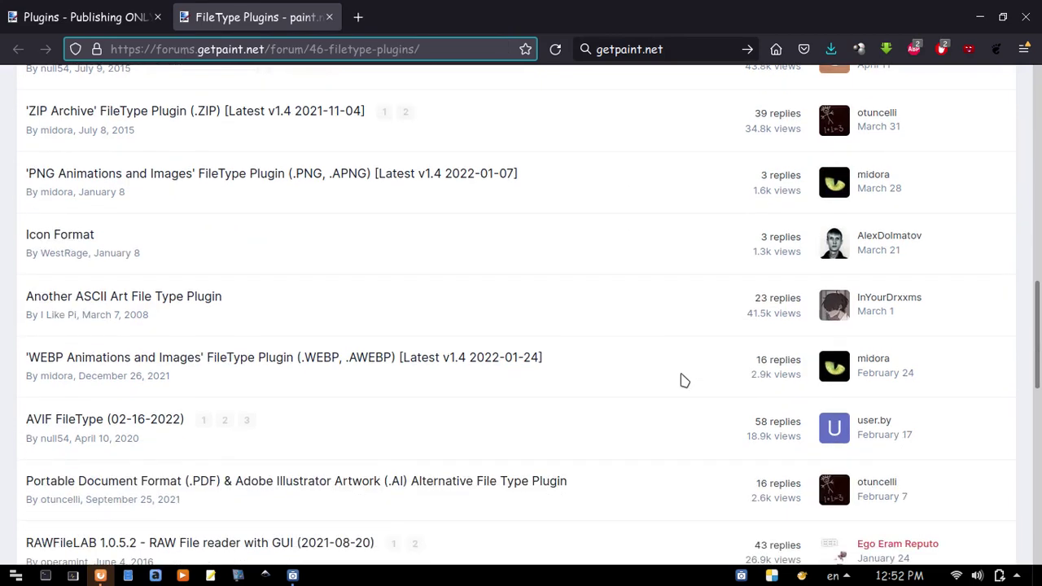
pyautogui.scroll(-6, 684, 381)
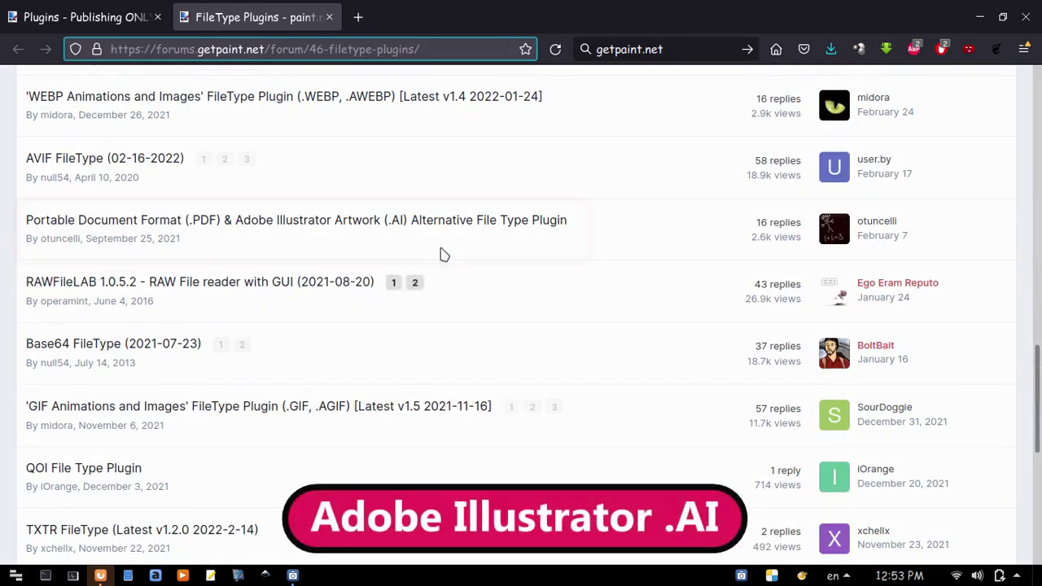
pyautogui.rightClick(387, 223)
pyautogui.click(401, 233)
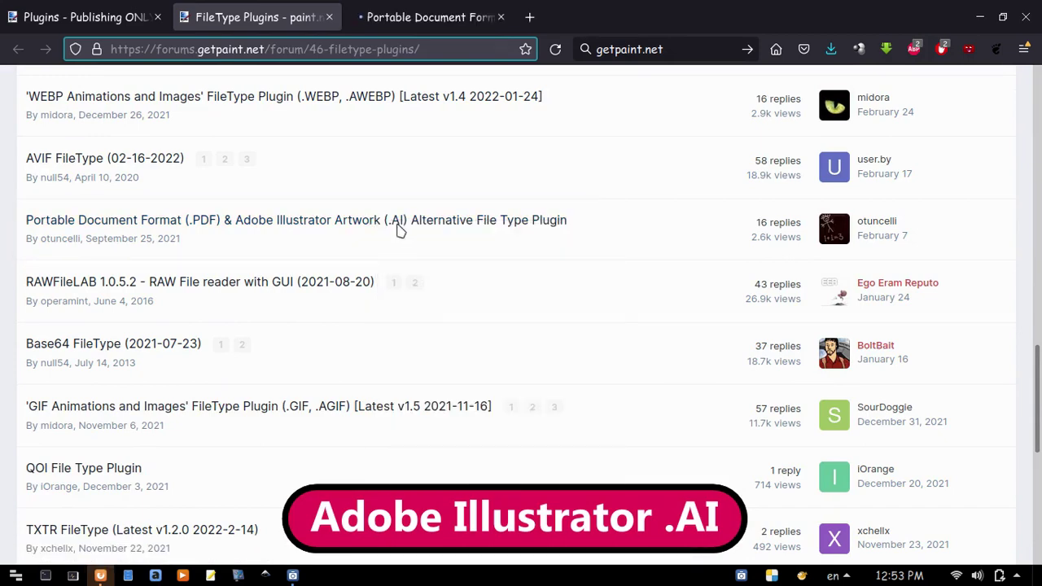
pyautogui.click(432, 18)
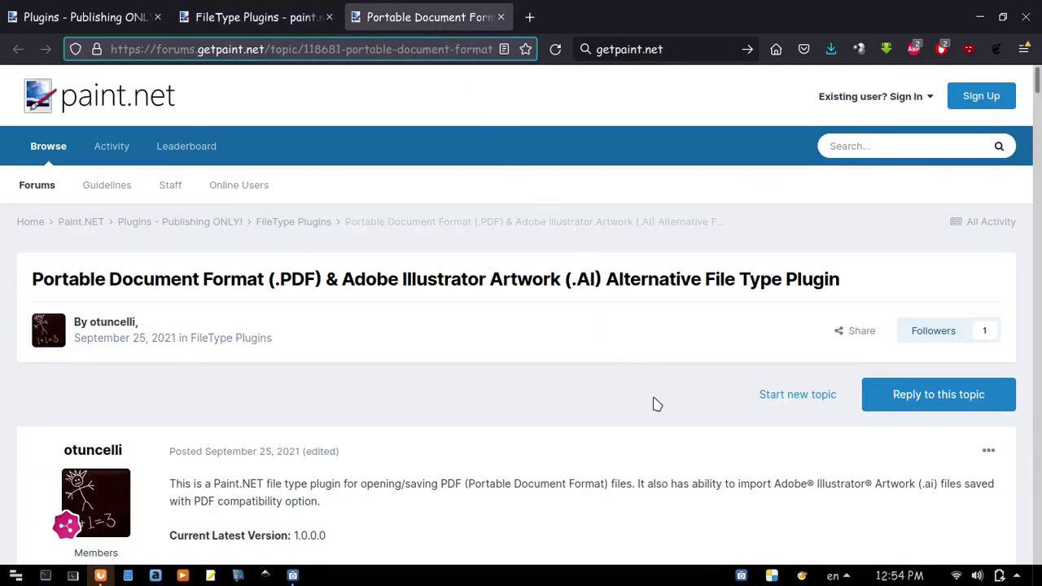
# - Download the manual installation archive PdfFileTypePlugin.zip from the topic's first post, and close the topic's tab
pyautogui.scroll(-8, 674, 439)
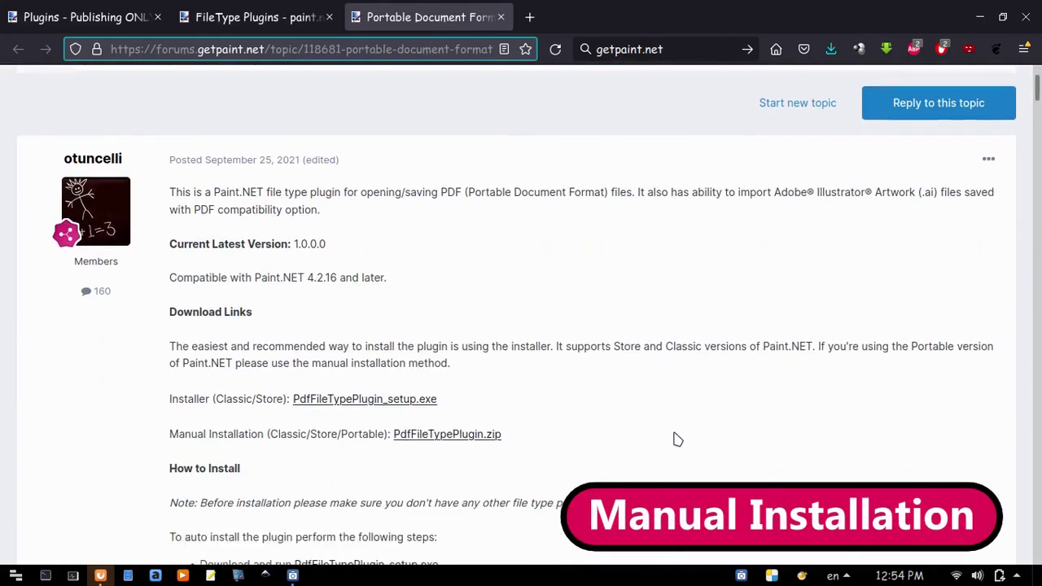
pyautogui.click(484, 379)
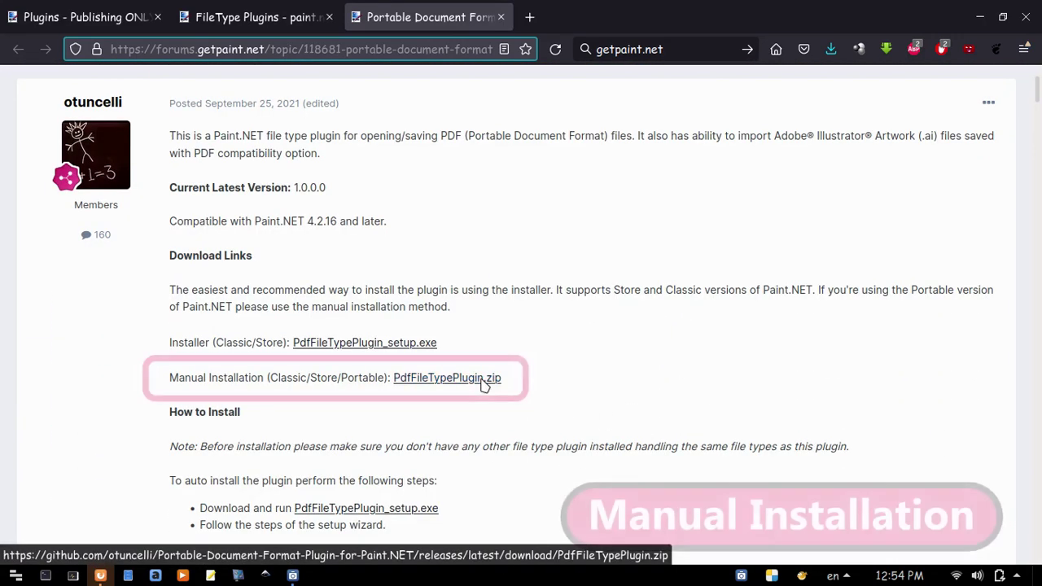
pyautogui.click(643, 485)
pyautogui.scroll(4, 637, 486)
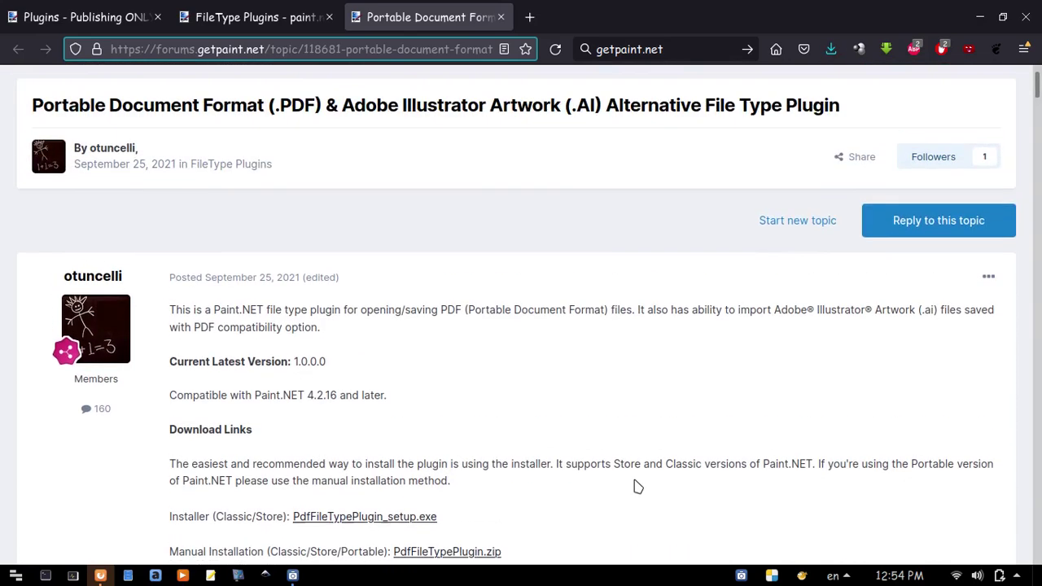
pyautogui.scroll(2, 637, 480)
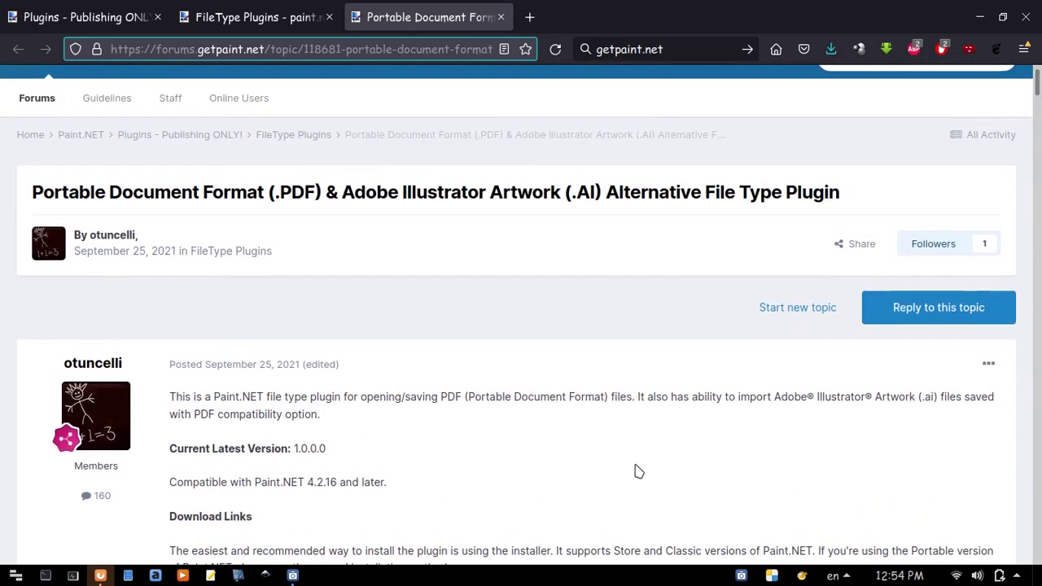
pyautogui.click(501, 17)
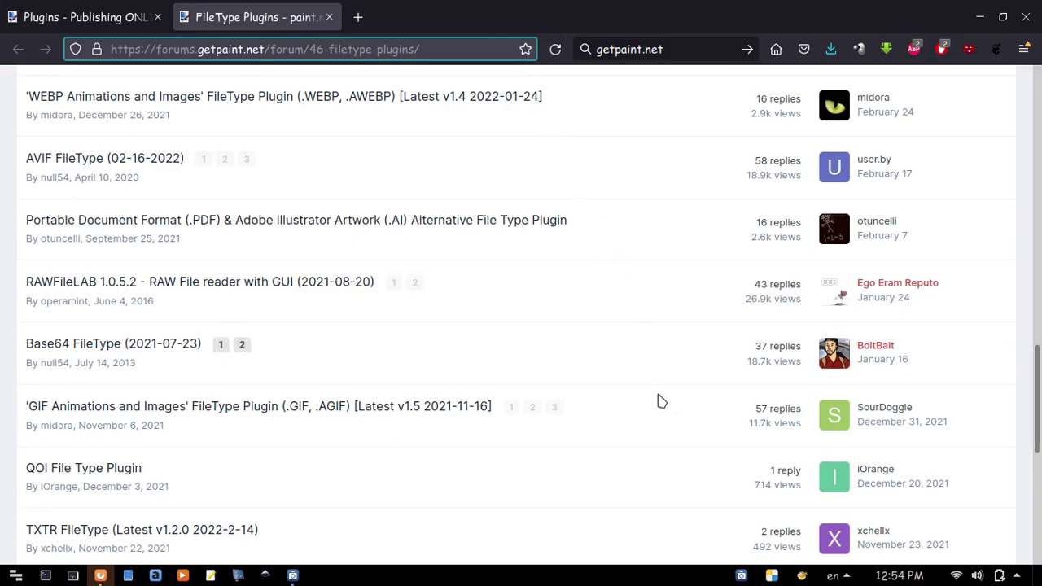
# - Open the topic "'GIF Animations and Images' FileType Plugin (.GIF, .AGIF)" from the plugin list in a new tab and switch to it
pyautogui.scroll(-3, 661, 405)
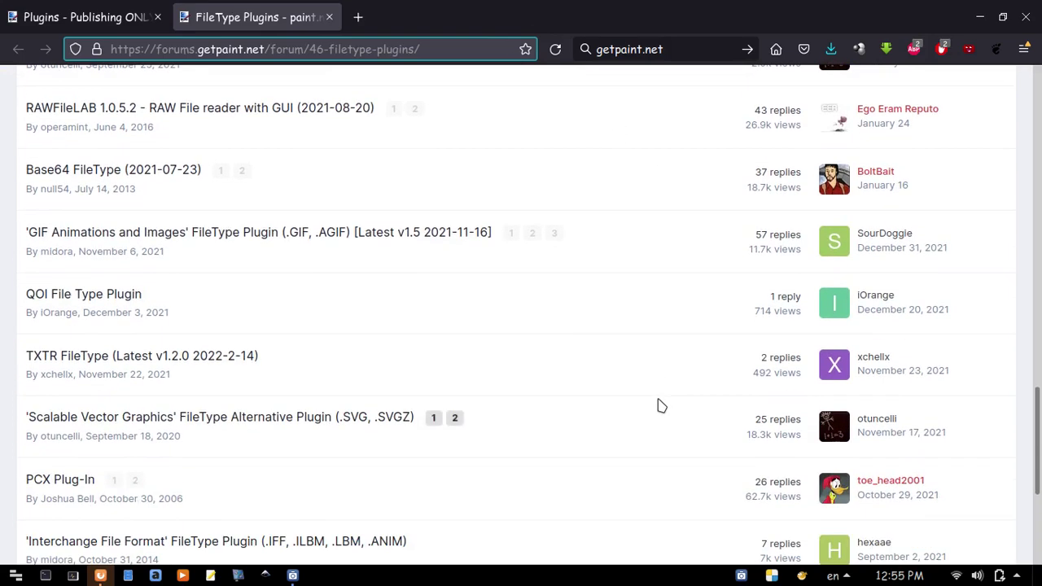
pyautogui.scroll(-2, 660, 406)
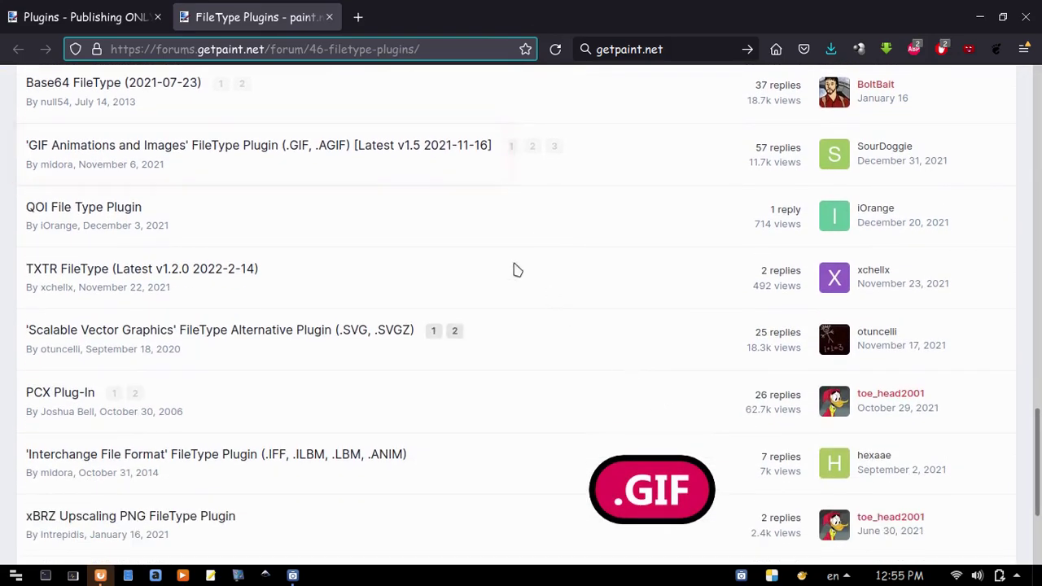
pyautogui.rightClick(413, 145)
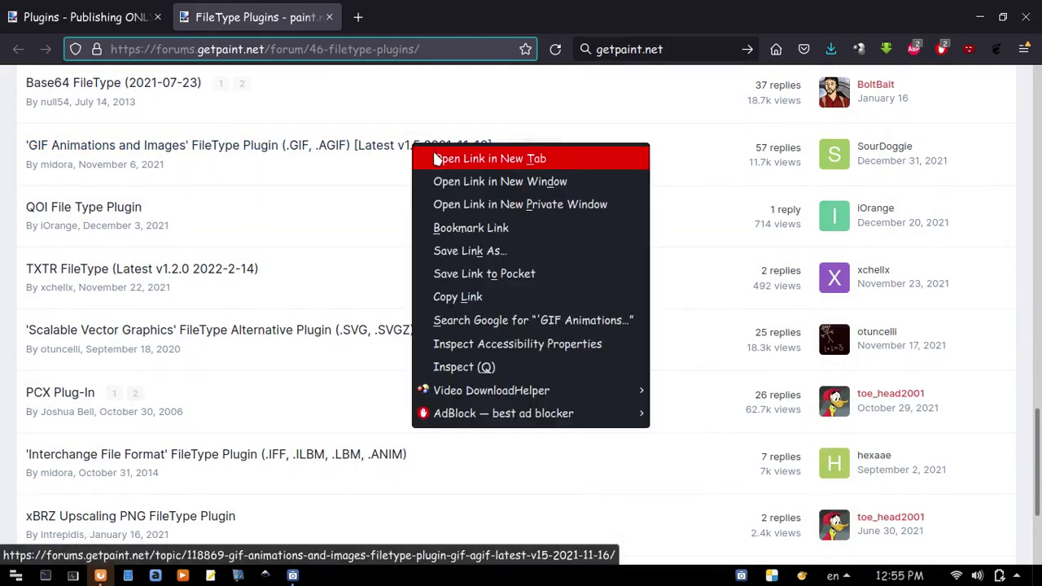
pyautogui.click(431, 156)
pyautogui.click(429, 17)
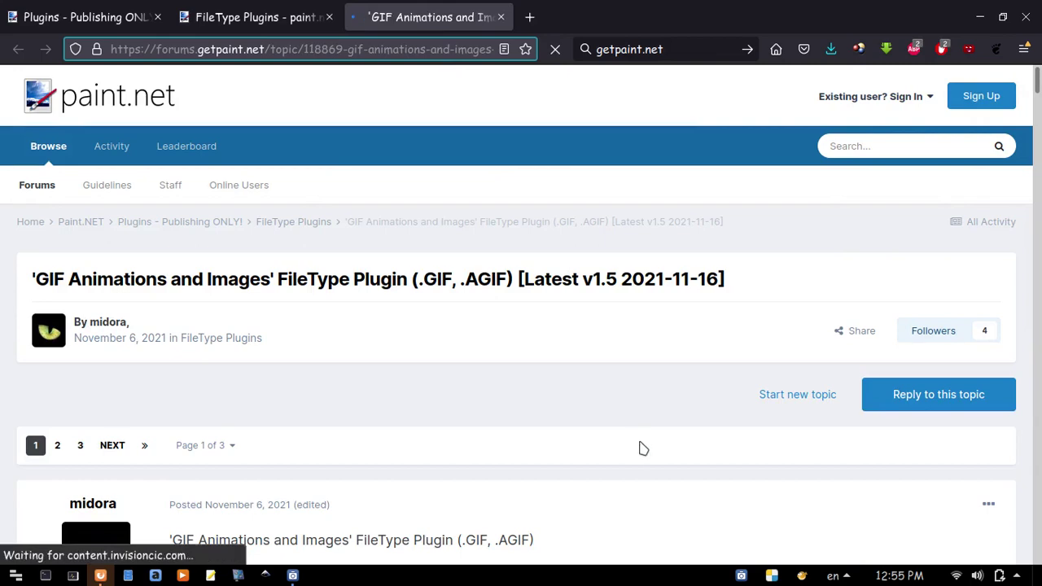
# - Download ImAGIF.FileType v1.5.zip from the topic's first post by saving the file, and close the topic's tab
pyautogui.scroll(-2, 642, 444)
pyautogui.scroll(-2, 642, 448)
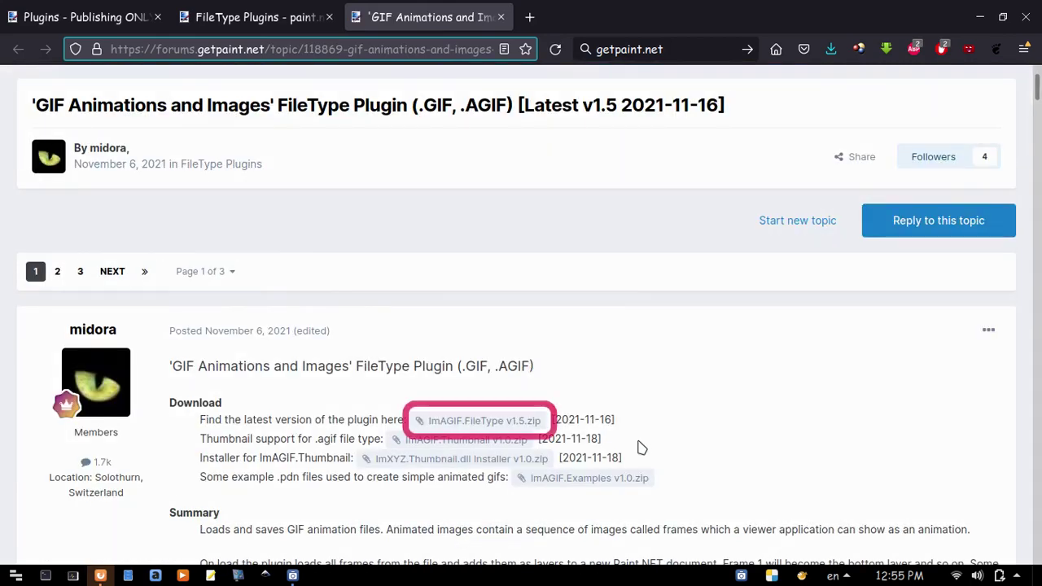
pyautogui.click(521, 422)
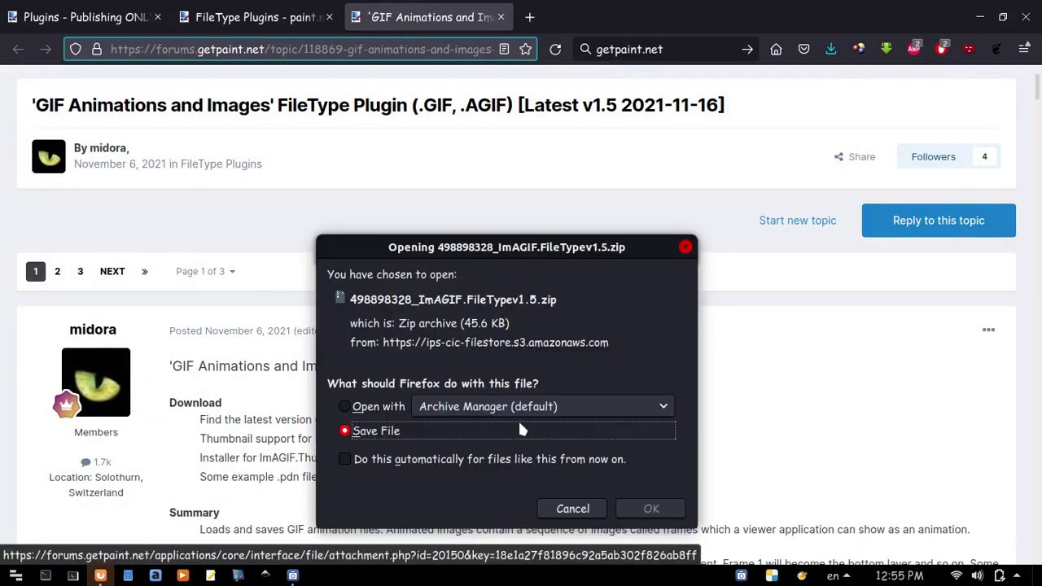
pyautogui.click(651, 509)
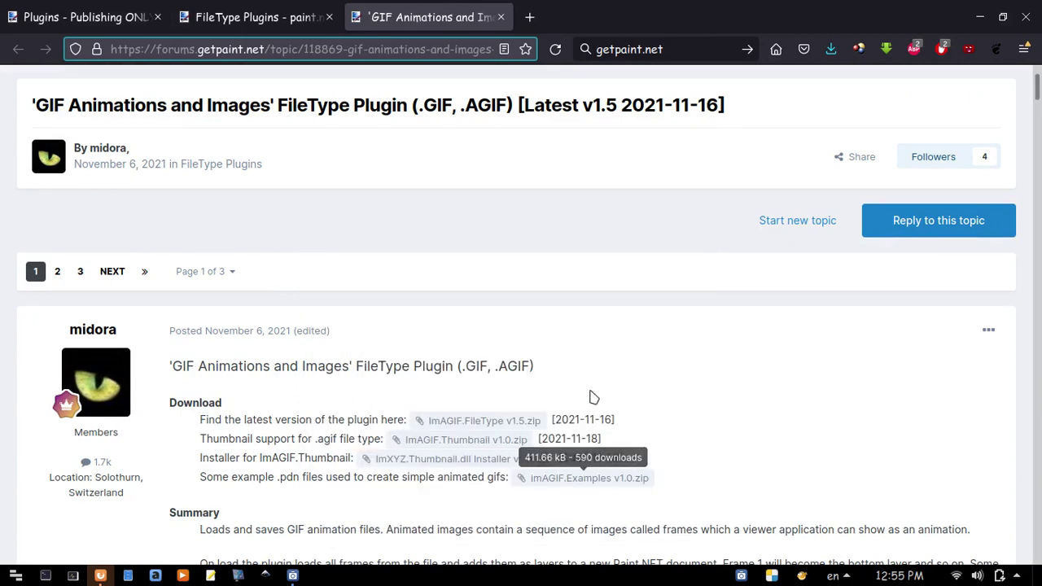
pyautogui.click(501, 17)
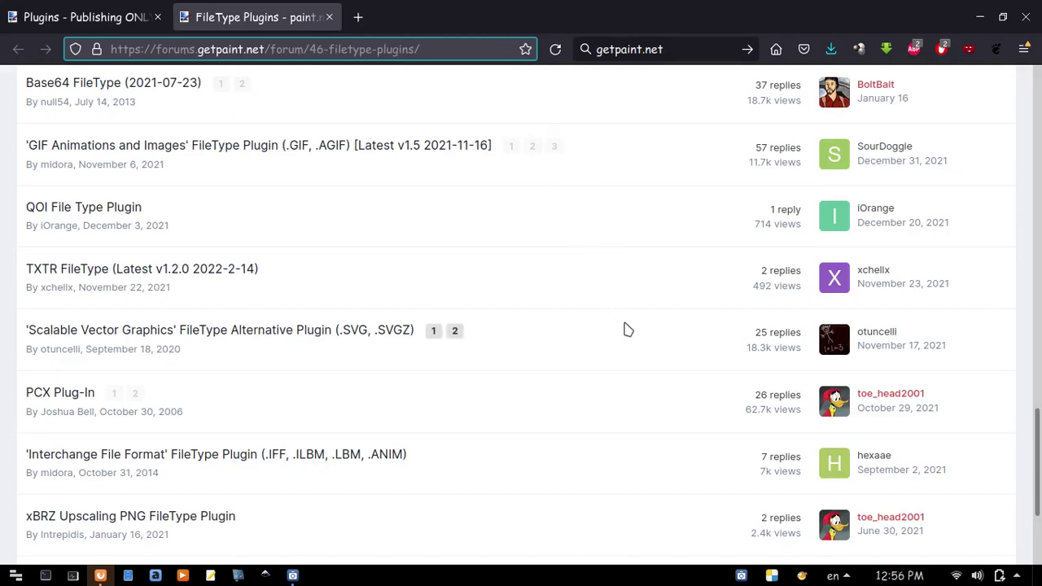
# - Open the topic "'Scalable Vector Graphics' FileType Alternative Plugin (.SVG, .SVGZ)" from the plugin list in a new tab and switch to it
pyautogui.scroll(-2, 626, 331)
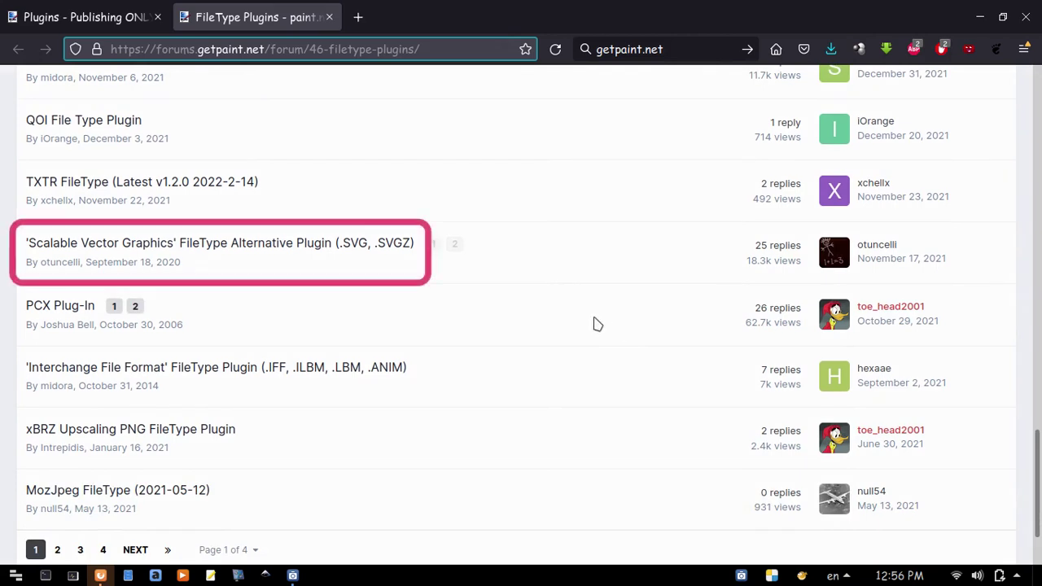
pyautogui.rightClick(317, 246)
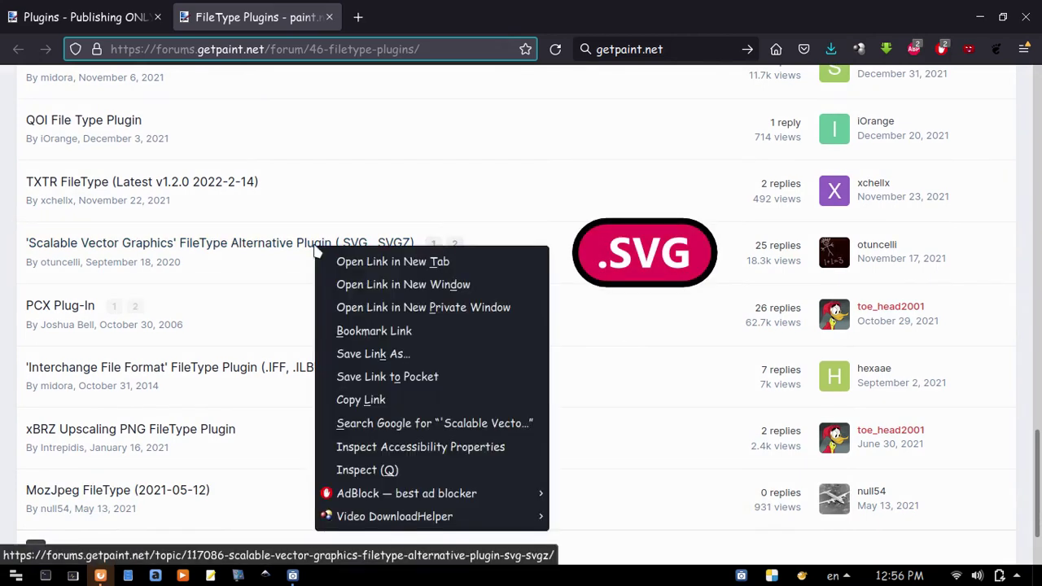
pyautogui.click(348, 263)
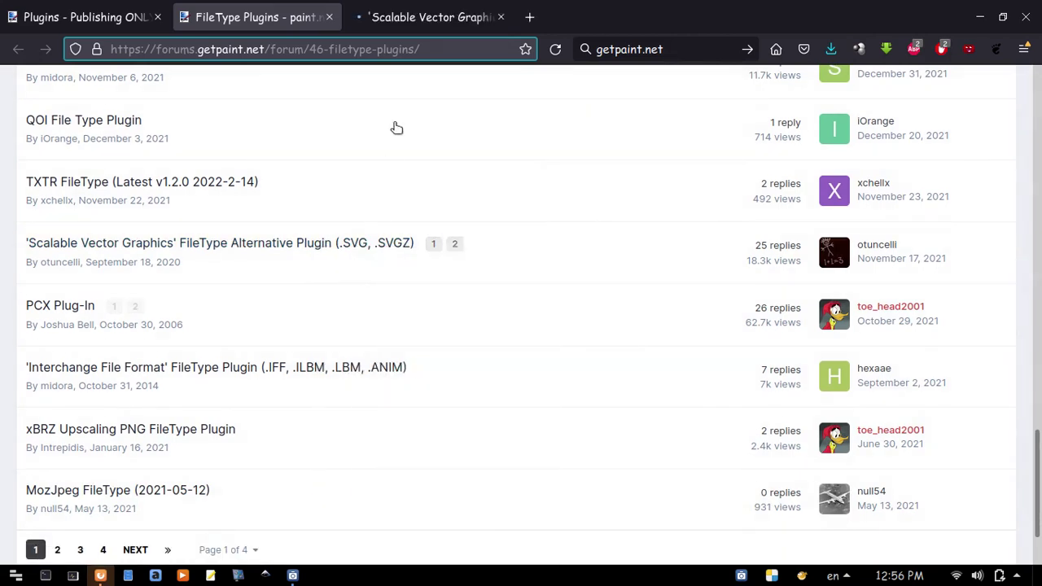
pyautogui.click(419, 18)
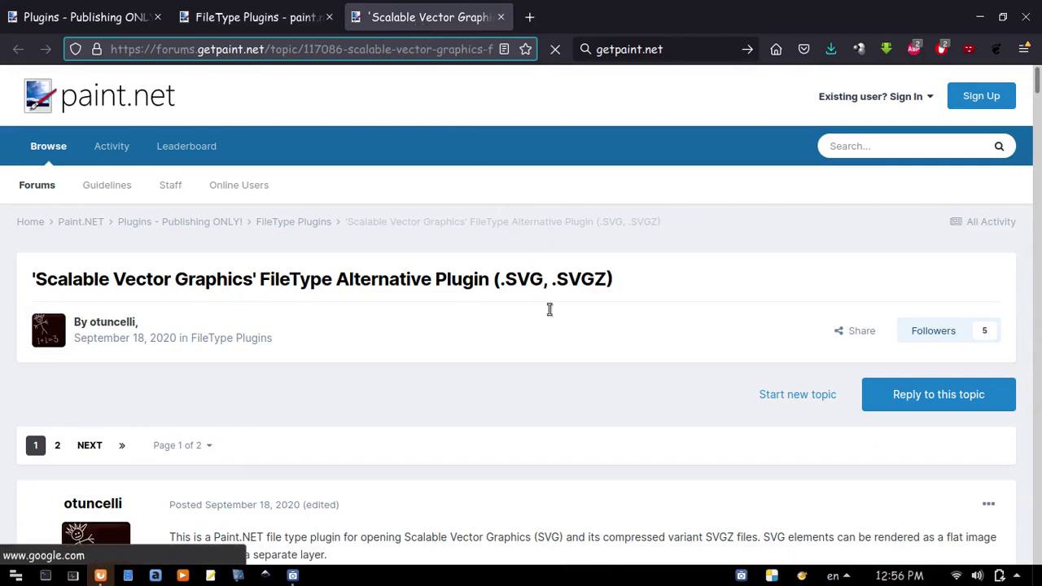
# - Download the manual installation archive SvgFileTypePlugin.zip from the topic's first post by saving the file, and close the topic's tab
pyautogui.scroll(-4, 586, 404)
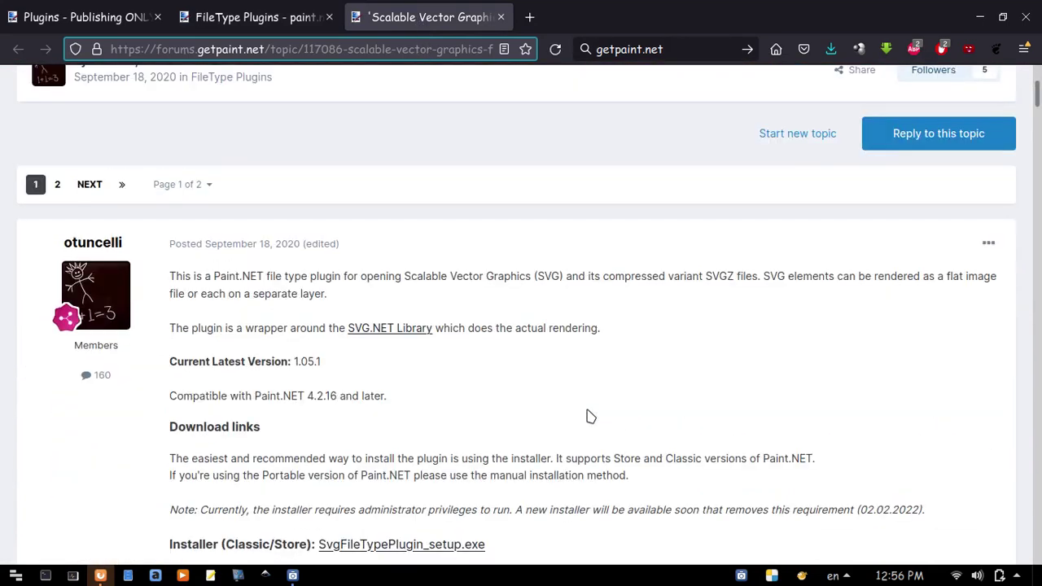
pyautogui.scroll(-1, 589, 416)
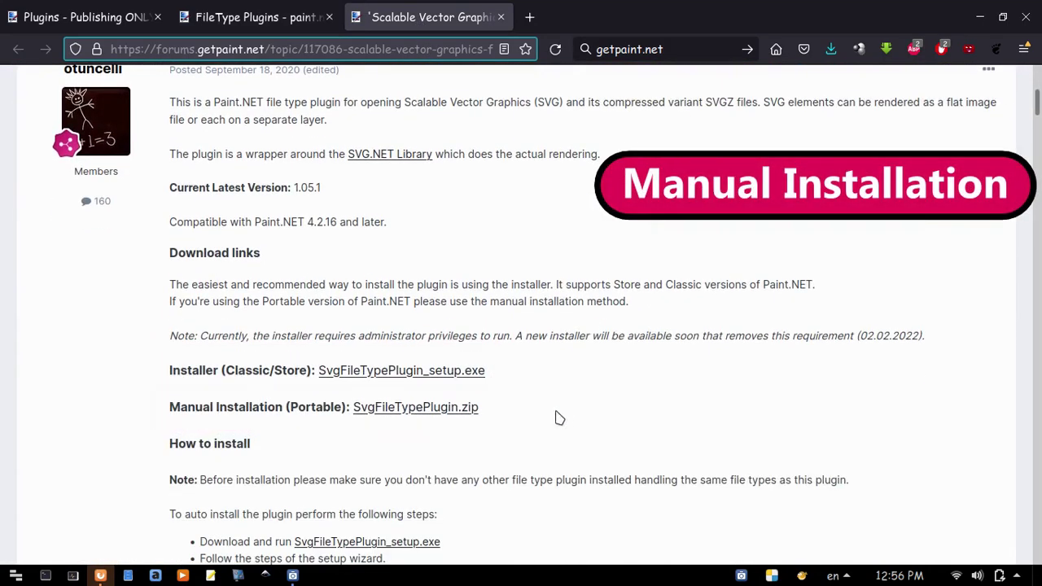
pyautogui.click(470, 408)
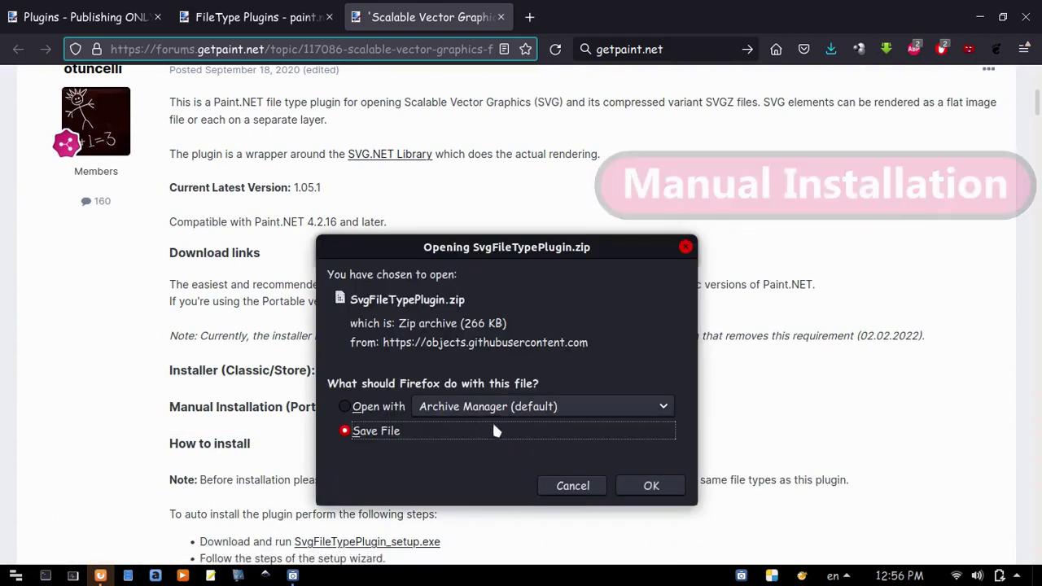
pyautogui.click(632, 486)
pyautogui.scroll(2, 626, 482)
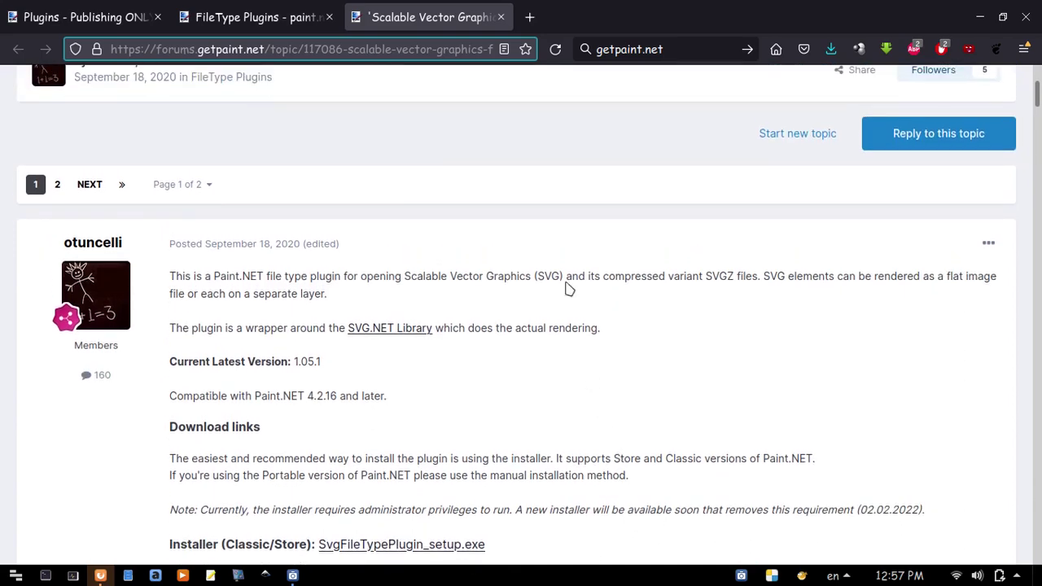
pyautogui.click(500, 19)
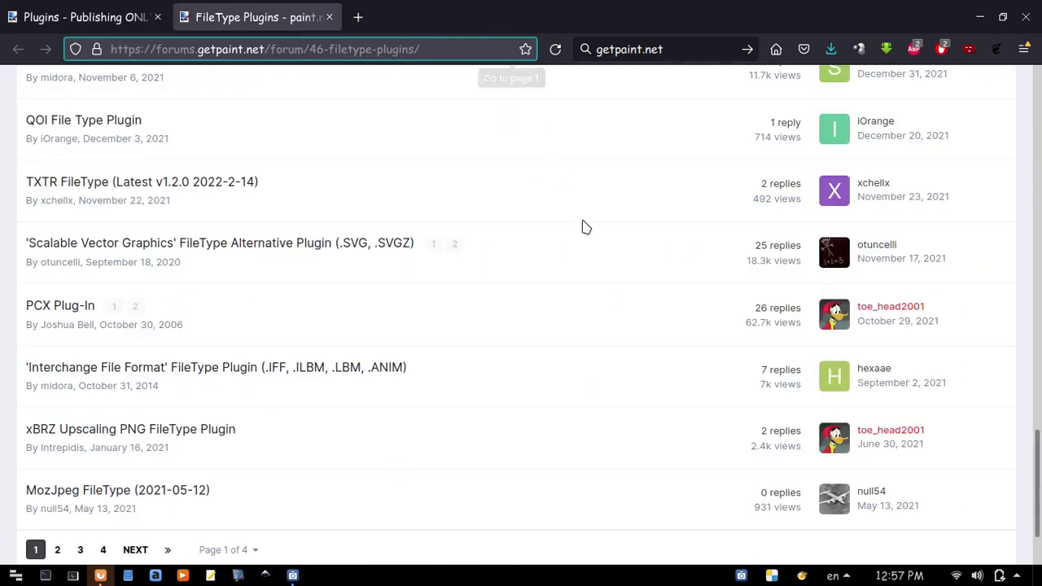
# - Go to page 2 of the FileType Plugins list and open the topic "'GiMP Native Format' FileType Plugin (.XCF, .XCFGZ, .XCFBZ2)" in a new tab
pyautogui.scroll(-1, 661, 417)
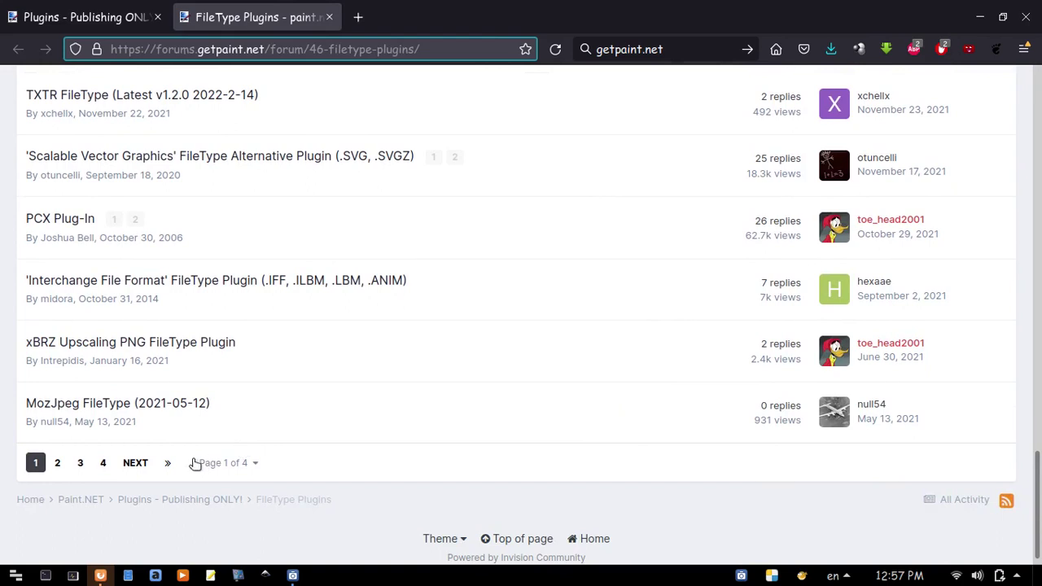
pyautogui.click(59, 463)
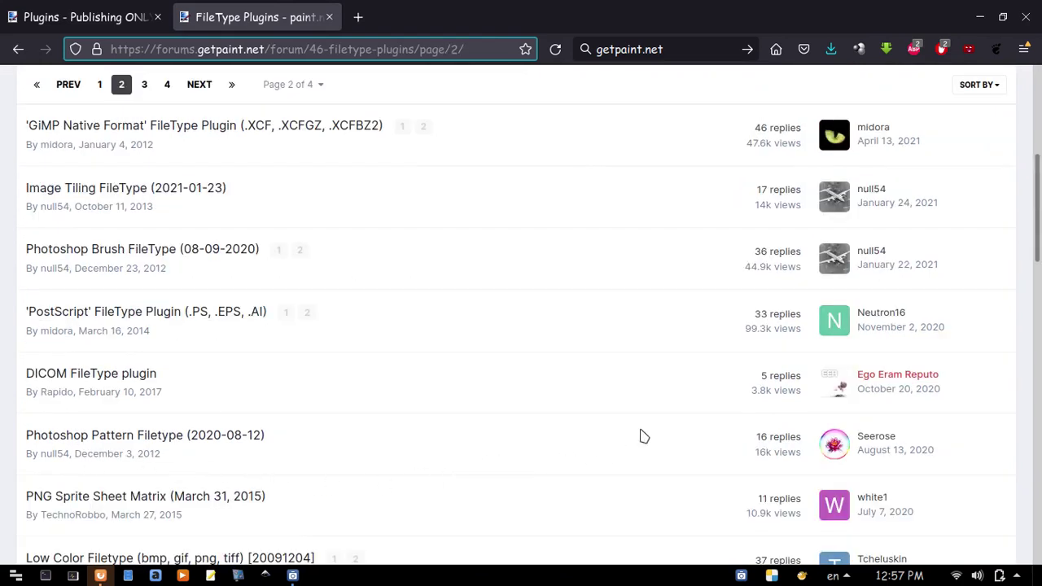
pyautogui.rightClick(207, 131)
pyautogui.click(233, 141)
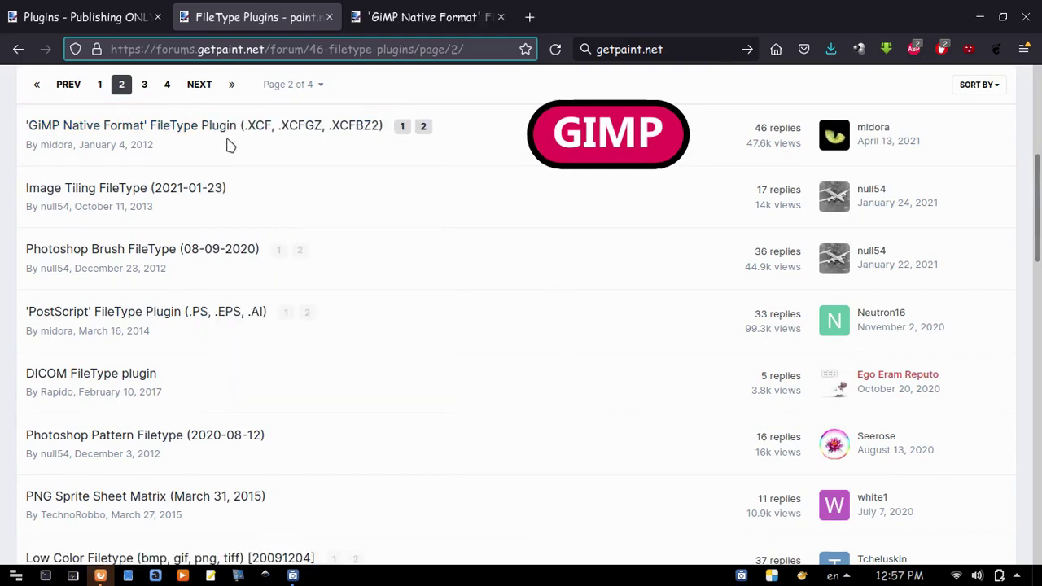
pyautogui.click(416, 17)
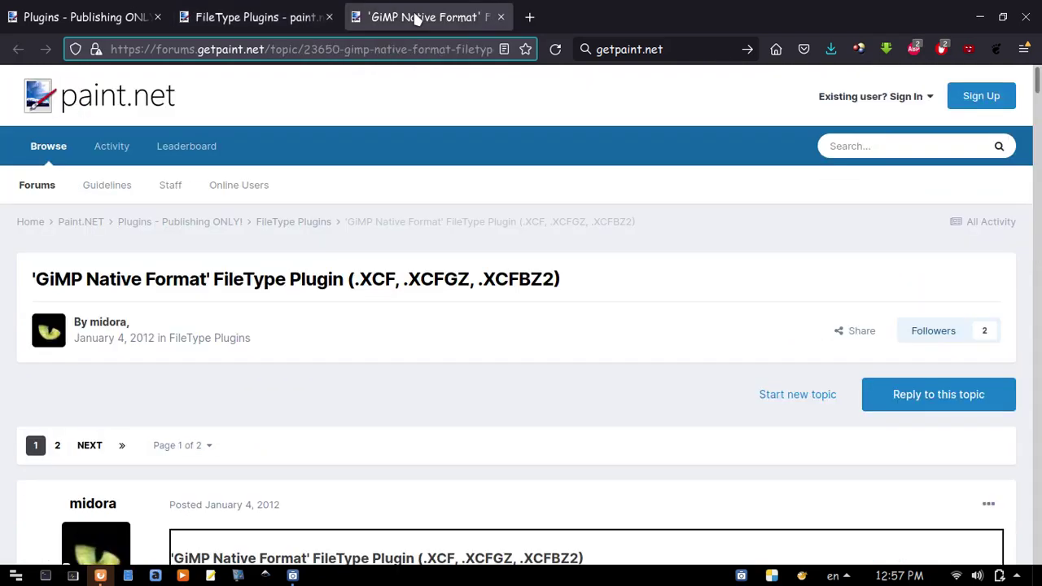
# - Download ImXCF.zip from the topic's first post by saving the file, and close the topic's tab
pyautogui.scroll(-5, 518, 413)
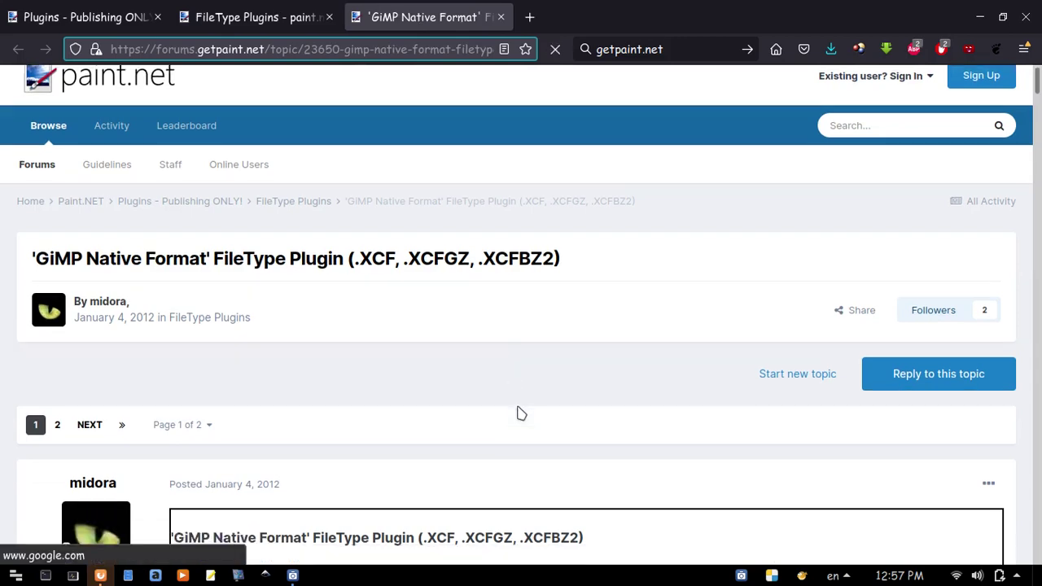
pyautogui.scroll(-5, 521, 413)
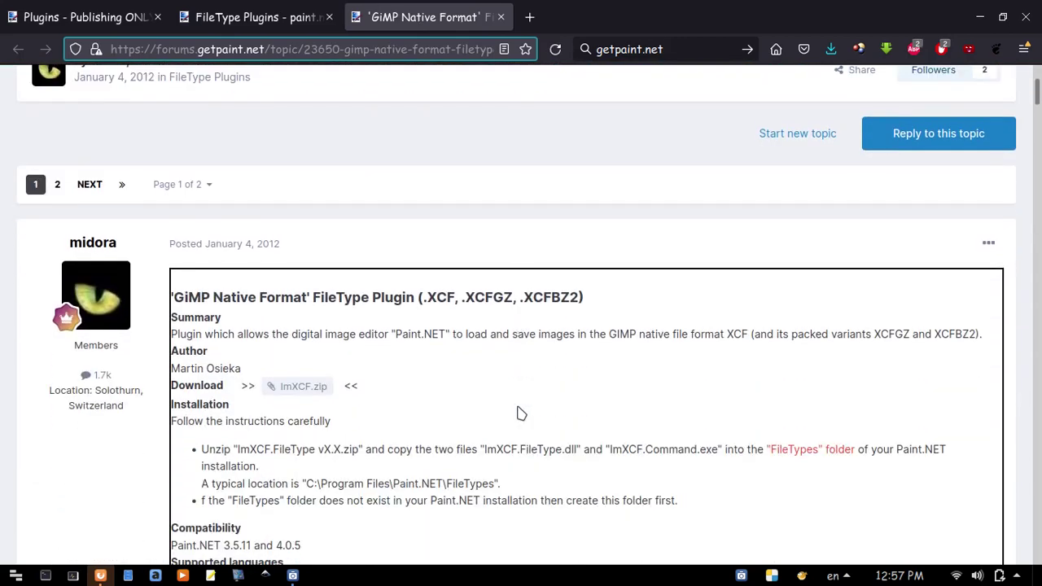
pyautogui.click(301, 213)
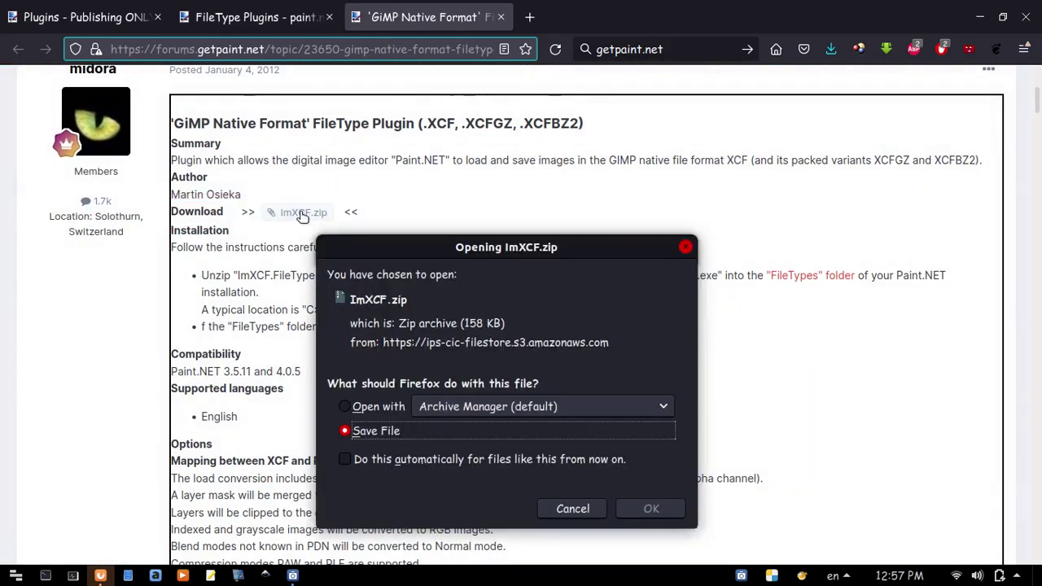
pyautogui.click(647, 509)
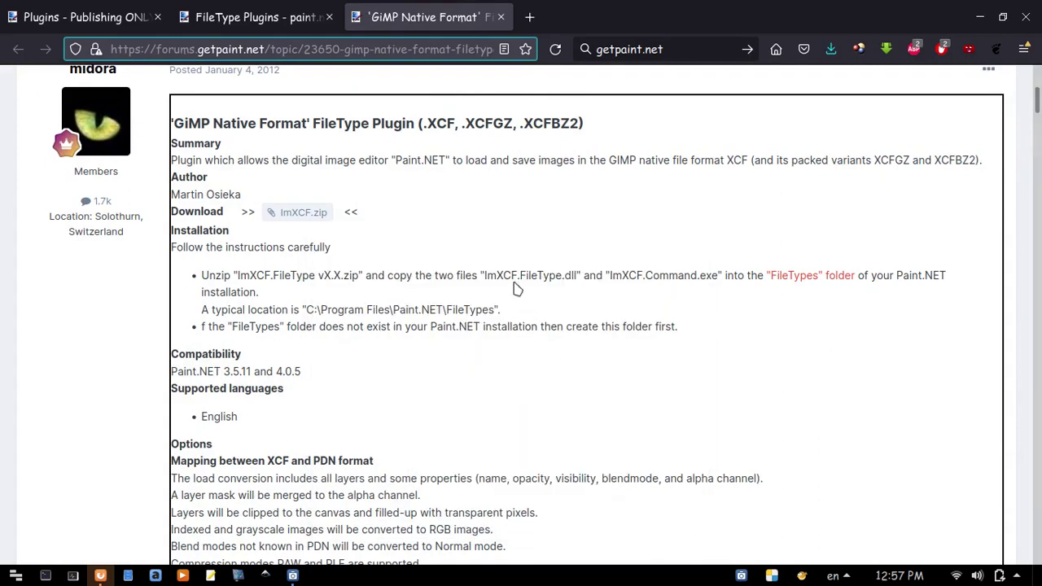
pyautogui.click(501, 17)
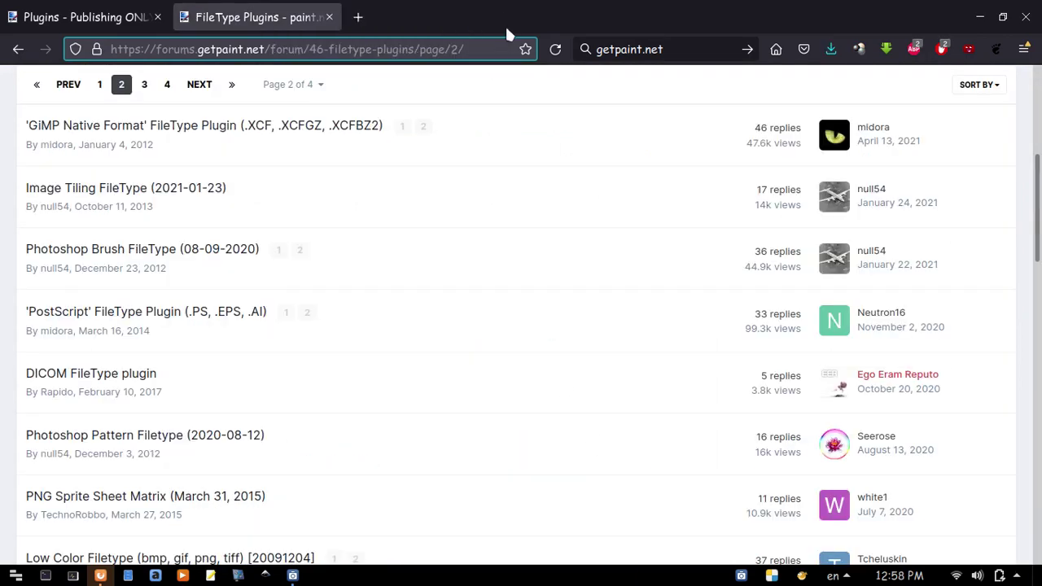
# - Close the FileType Plugins list and the browser window
pyautogui.scroll(4, 575, 285)
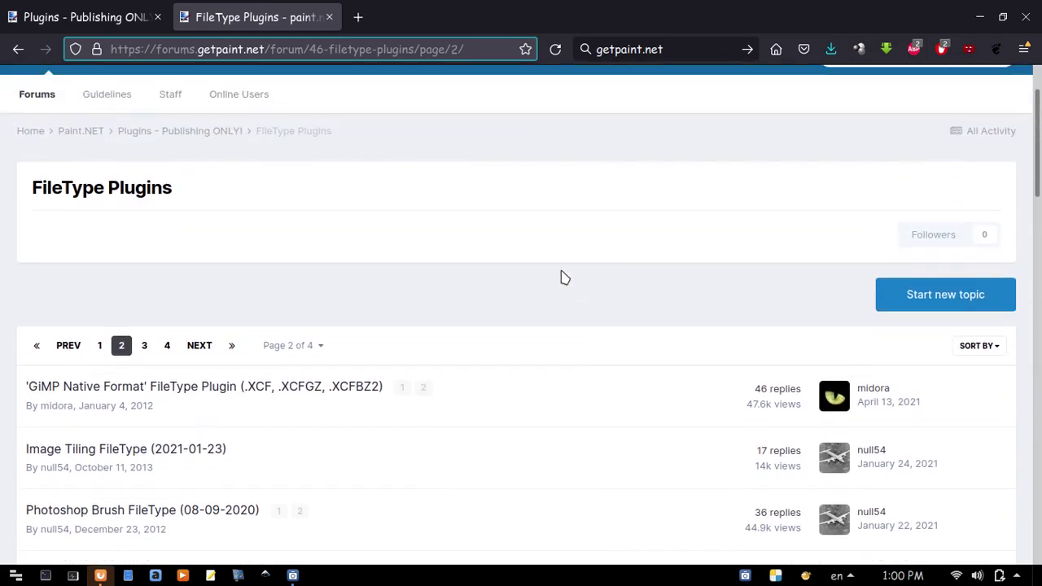
pyautogui.click(329, 18)
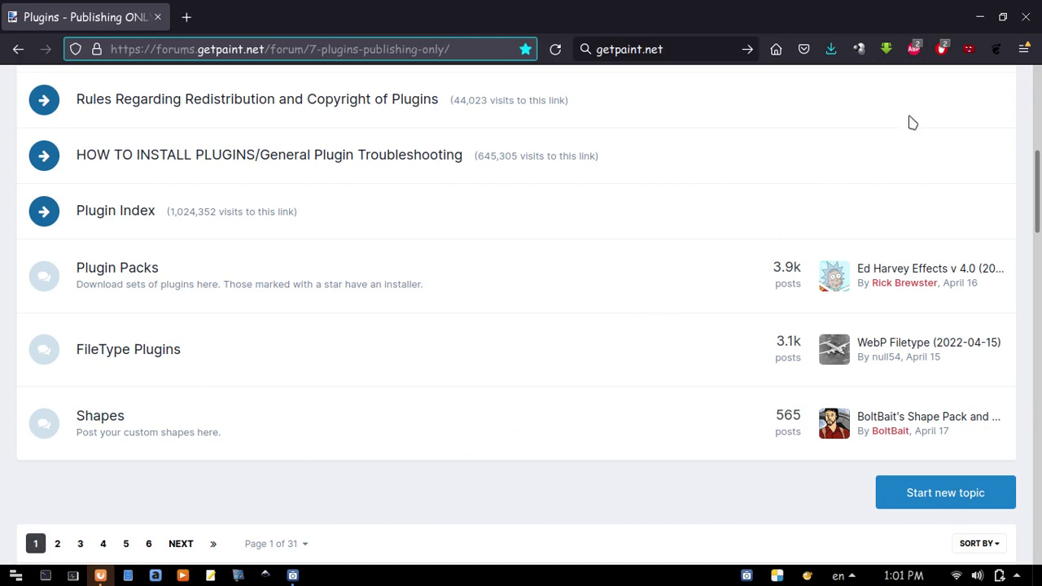
pyautogui.click(1025, 25)
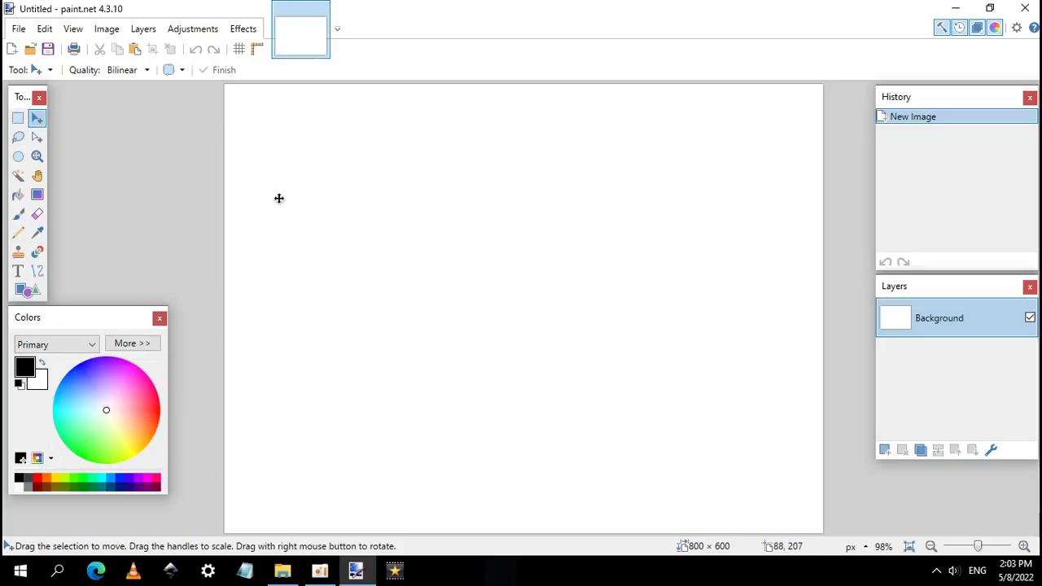
# - In Paint.NET, look through the available effects by category, including Artistic, Color, Photo and Stylize, without applying any
pyautogui.click(244, 30)
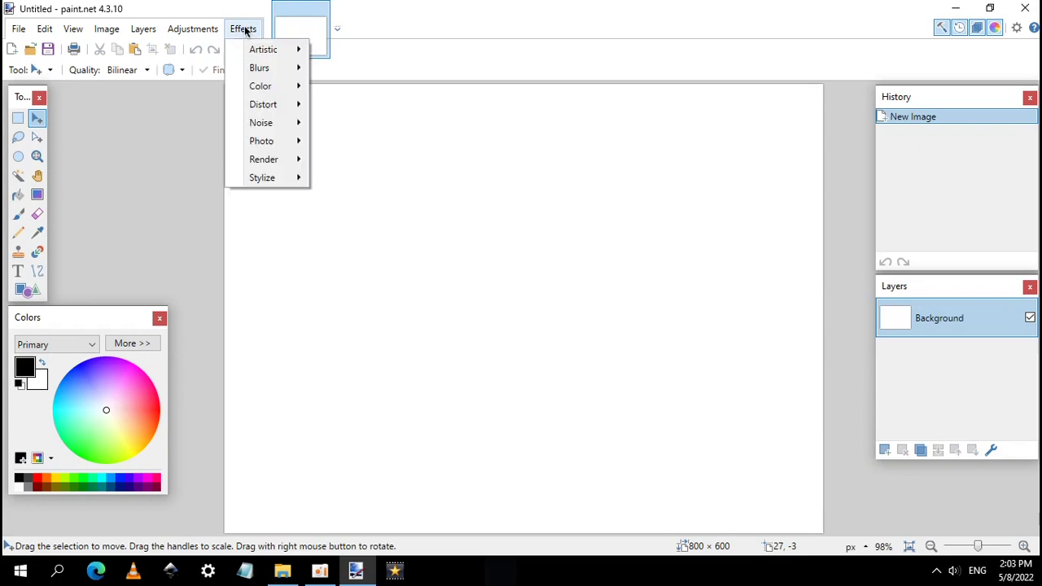
pyautogui.moveTo(293, 54)
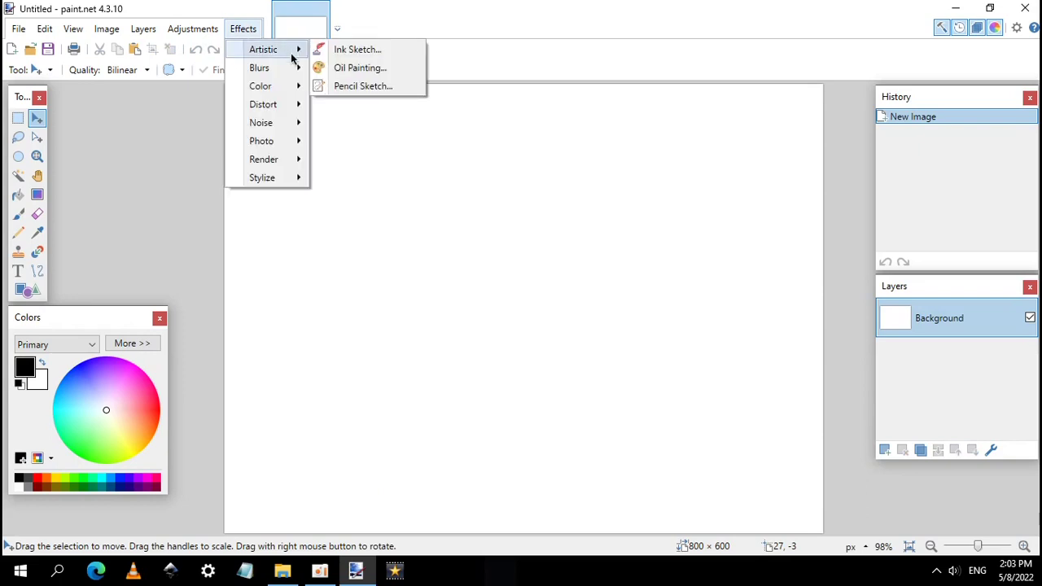
pyautogui.moveTo(294, 86)
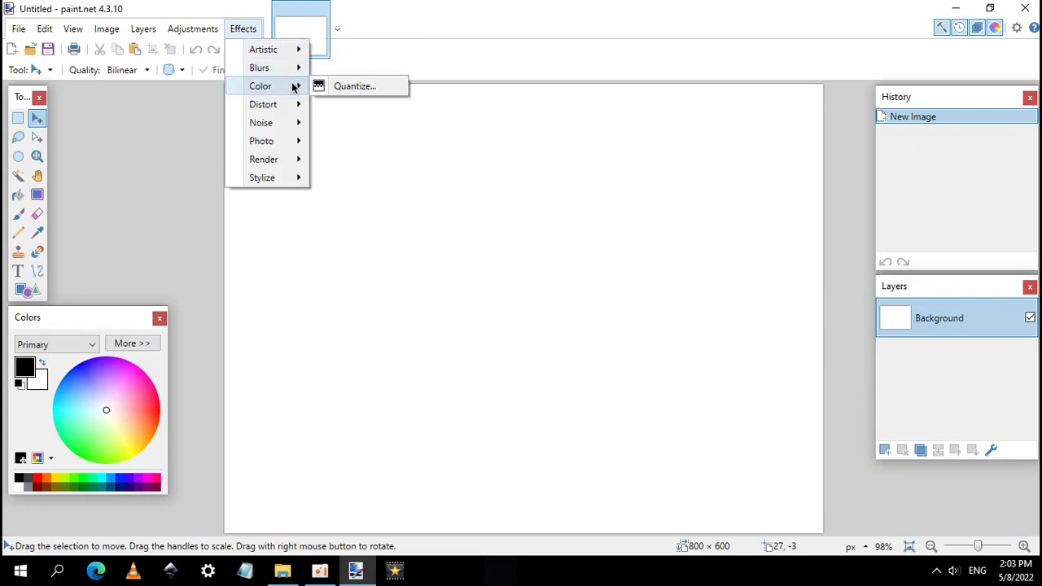
pyautogui.moveTo(294, 105)
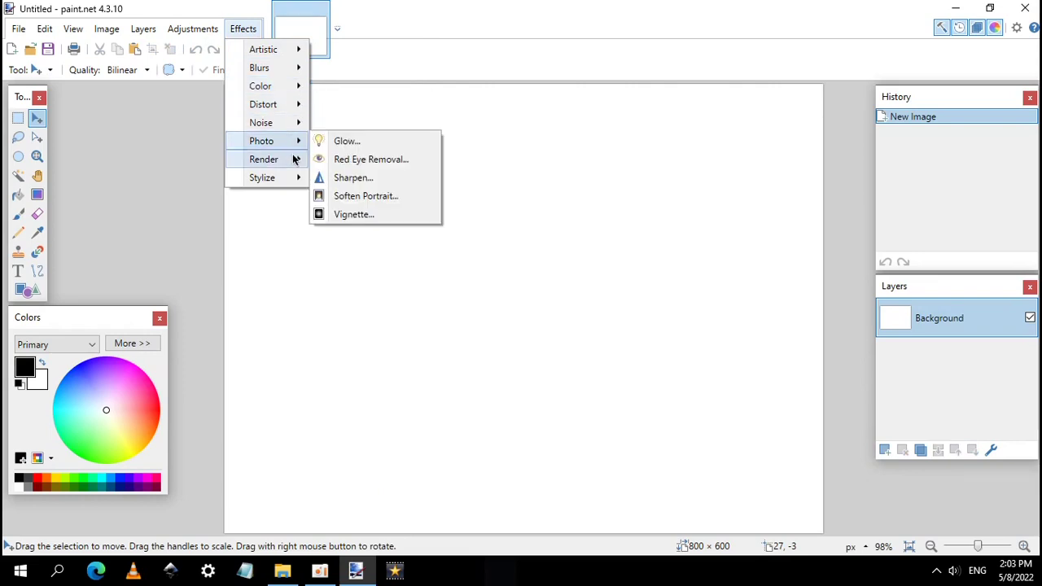
pyautogui.moveTo(294, 178)
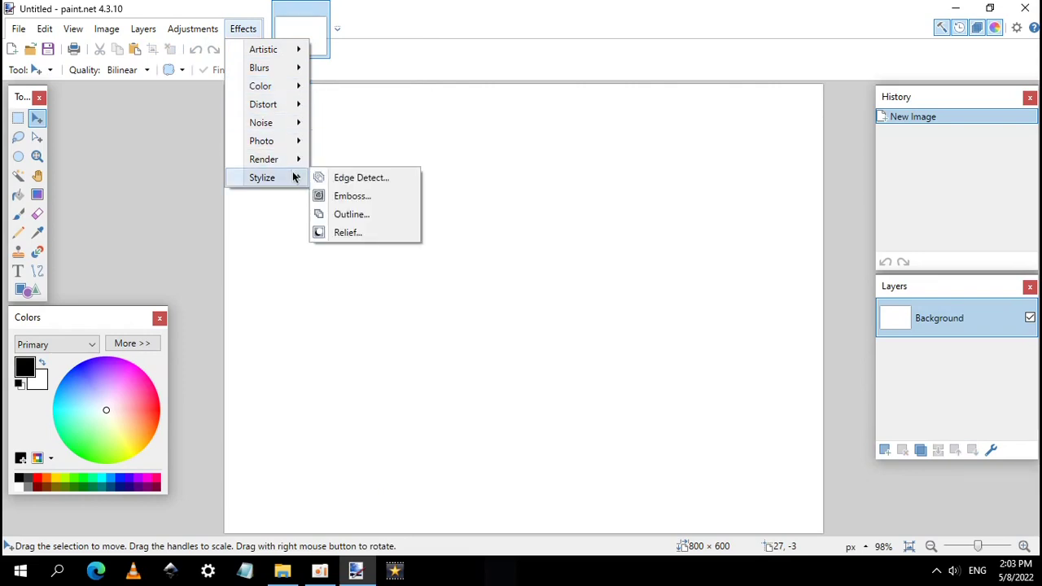
pyautogui.click(287, 214)
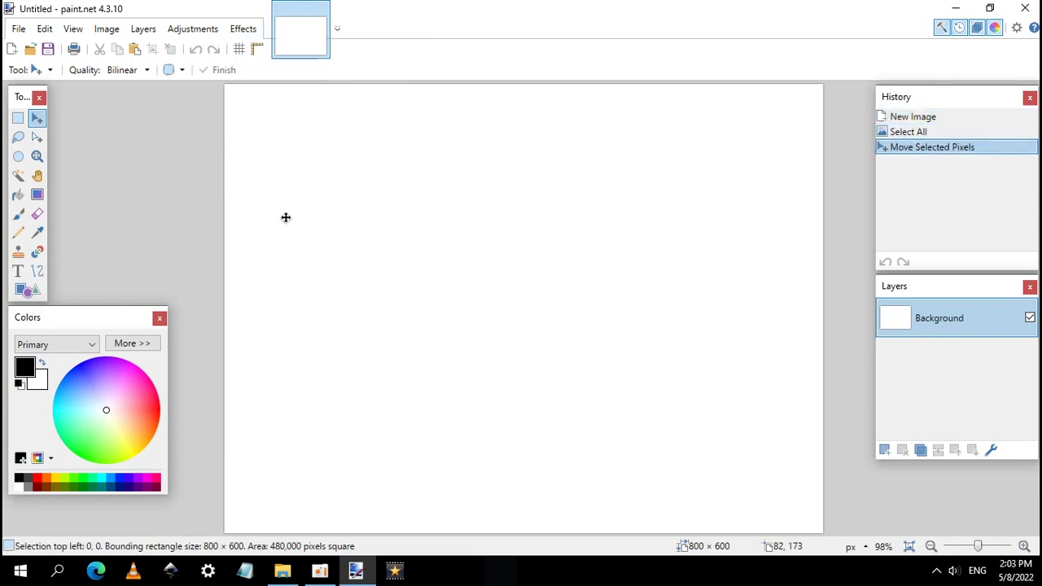
# - Check which file types the untitled image can be saved as, and cancel without saving
pyautogui.click(17, 29)
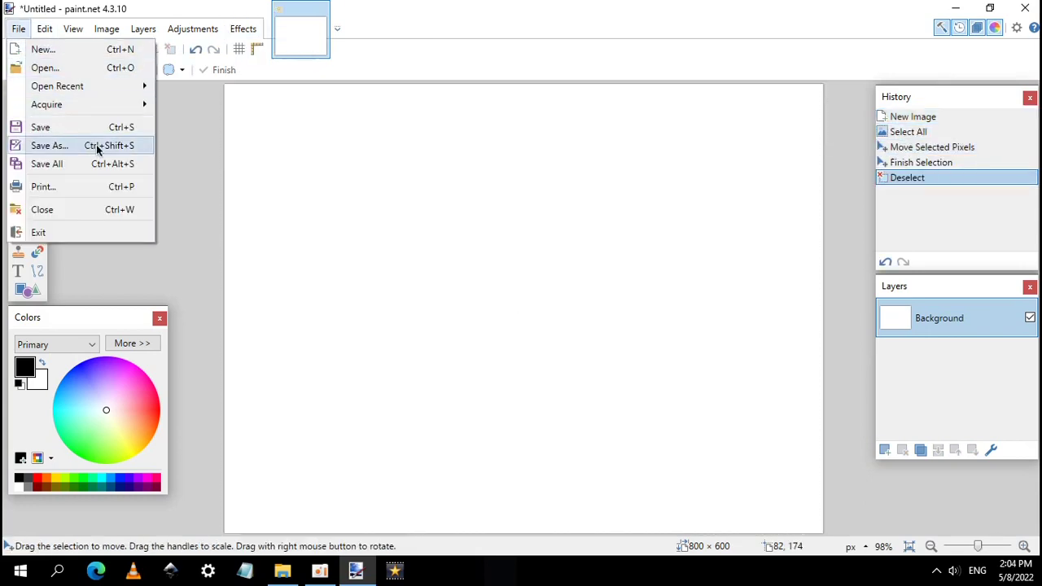
pyautogui.click(49, 145)
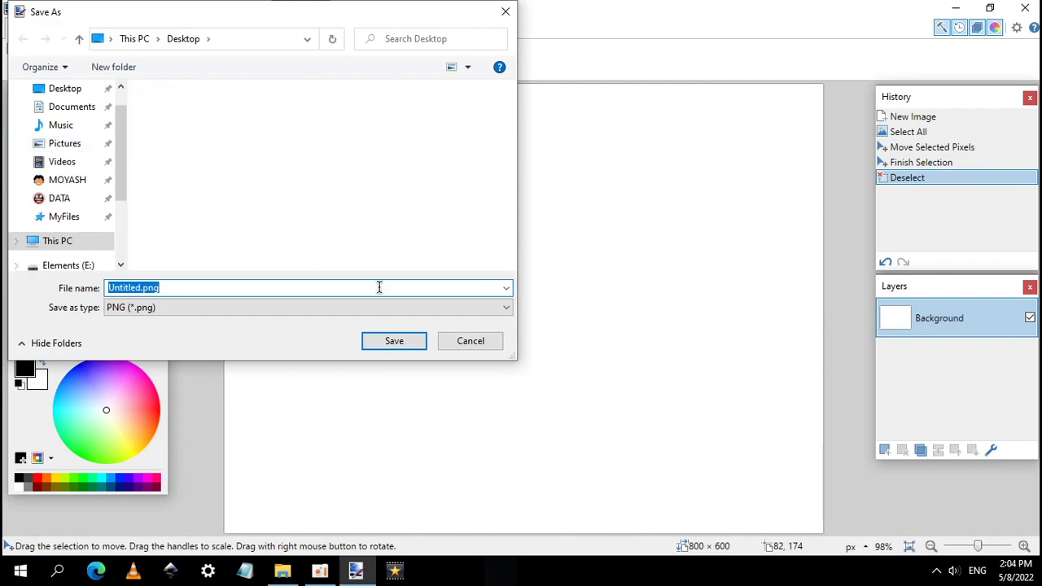
pyautogui.click(482, 311)
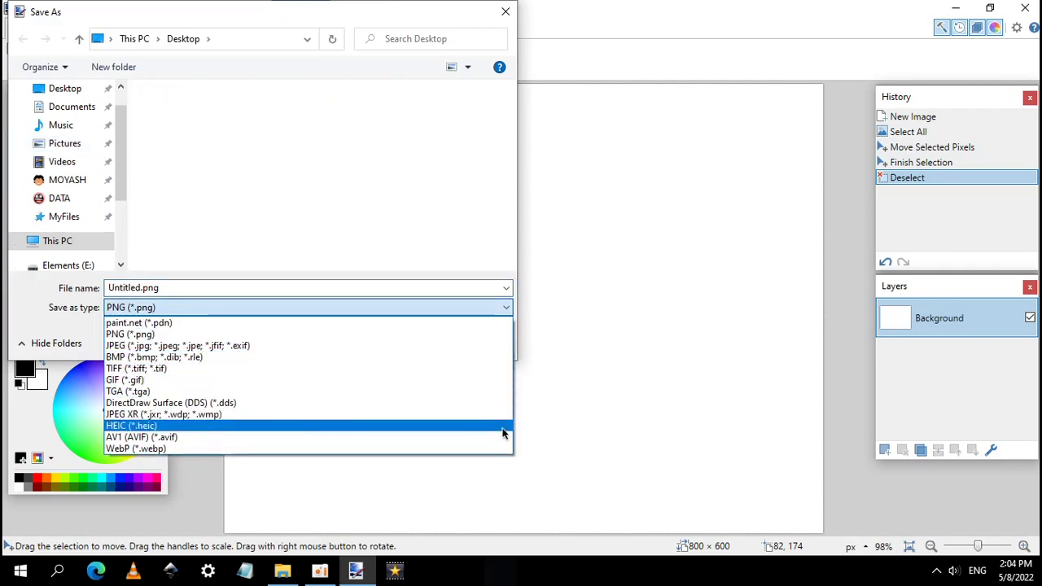
pyautogui.click(545, 282)
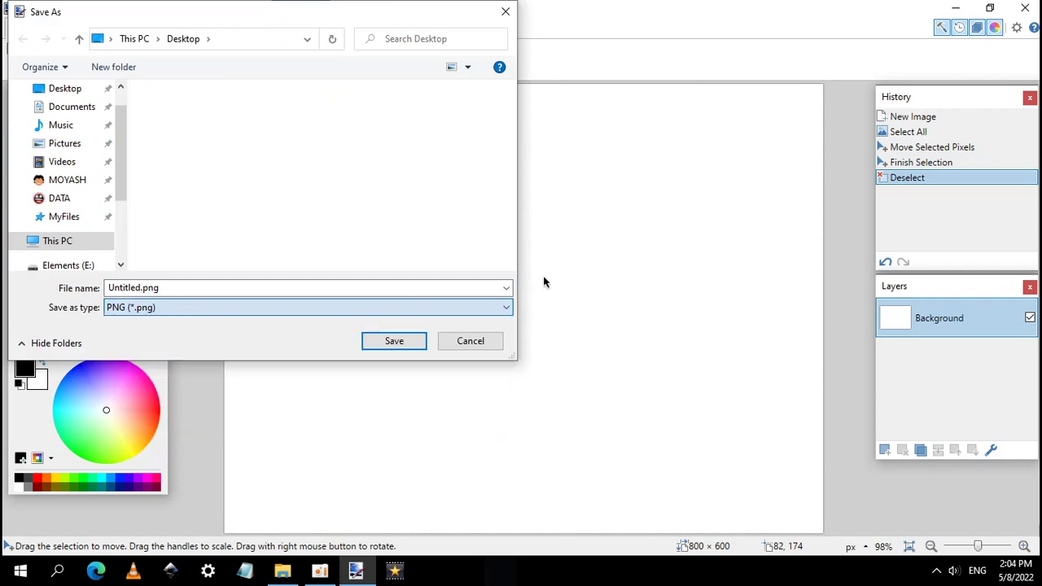
pyautogui.click(496, 343)
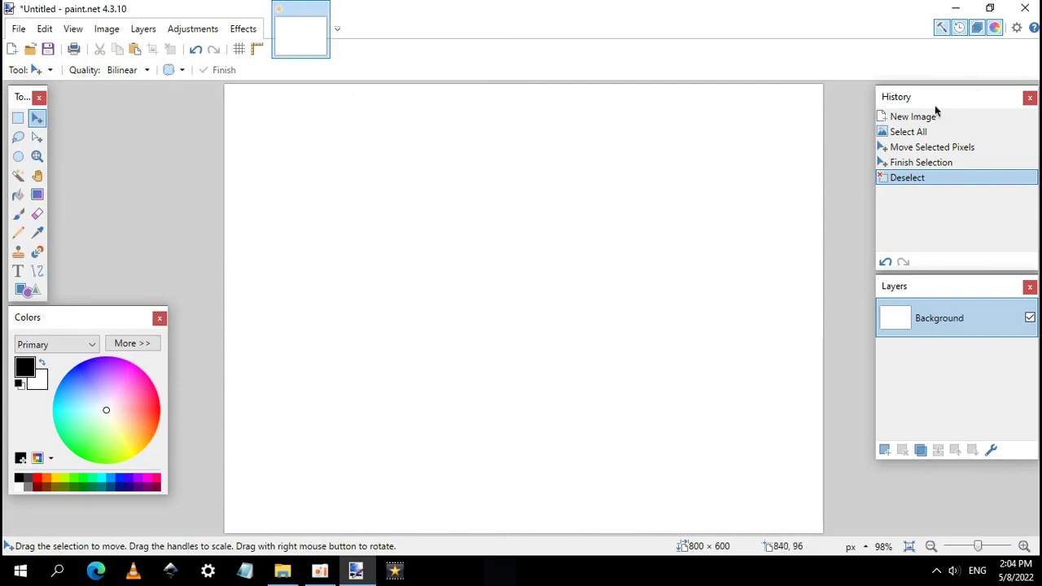
# - Close Paint.NET and bring up the Downloads folder in File Explorer, snapped to the right half of the screen
pyautogui.click(1025, 8)
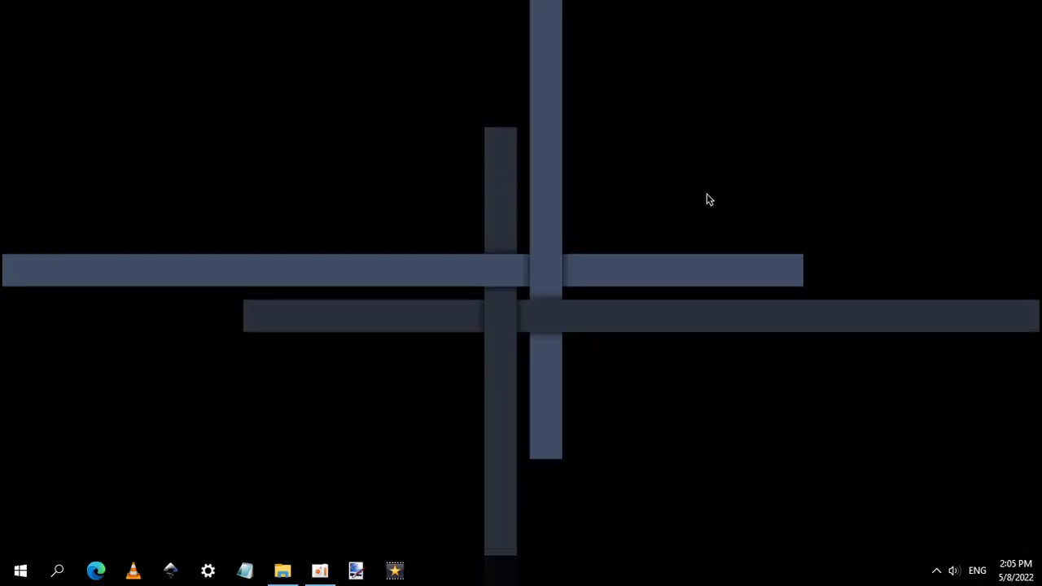
pyautogui.click(282, 571)
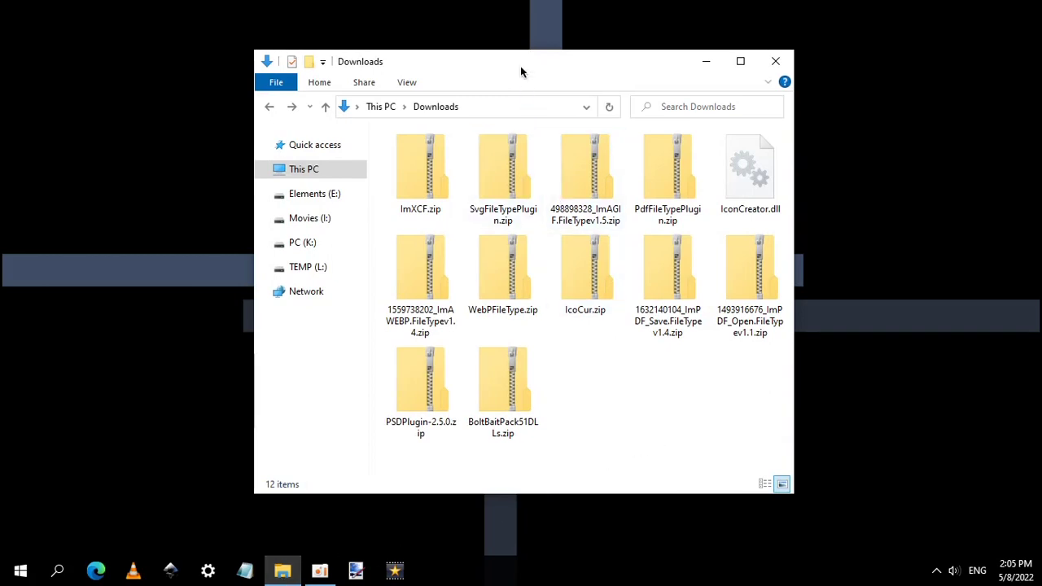
pyautogui.moveTo(533, 64); pyautogui.dragTo(1041, 151)
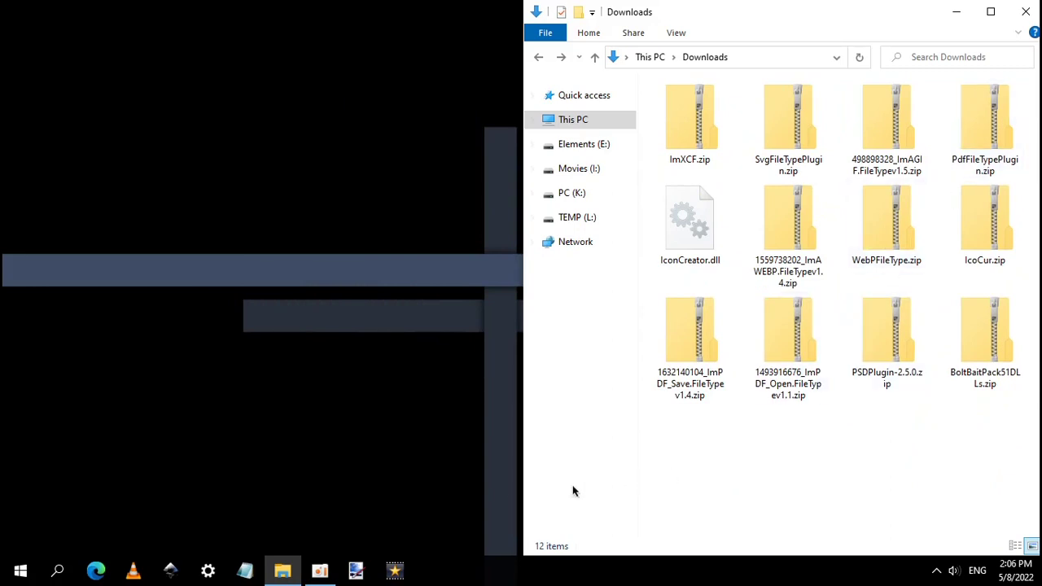
# - Open a second File Explorer window snapped to the left half of the screen and go to C:\Program Files
pyautogui.middleClick(282, 571)
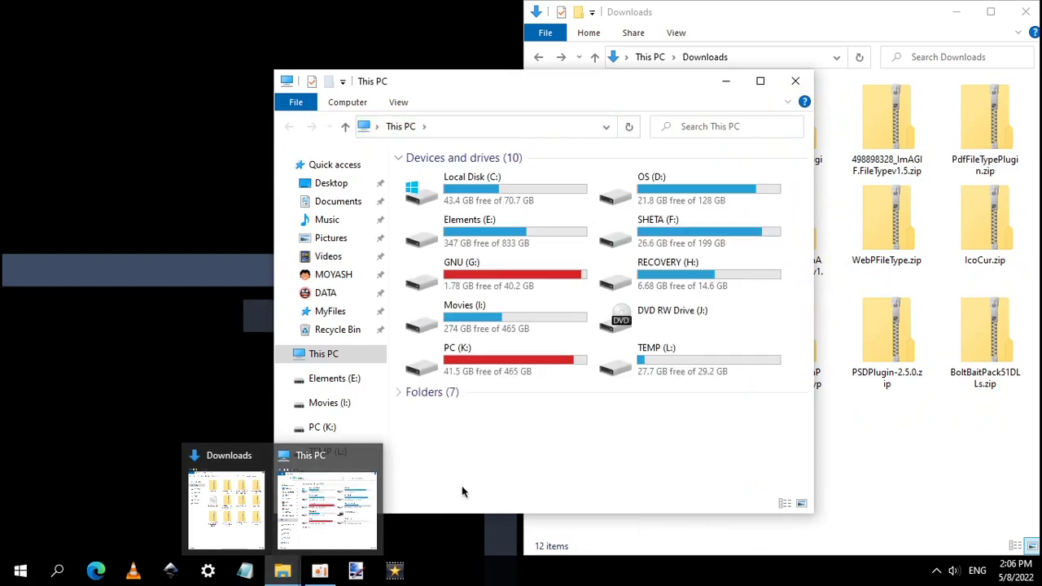
pyautogui.moveTo(503, 78); pyautogui.dragTo(0, 186)
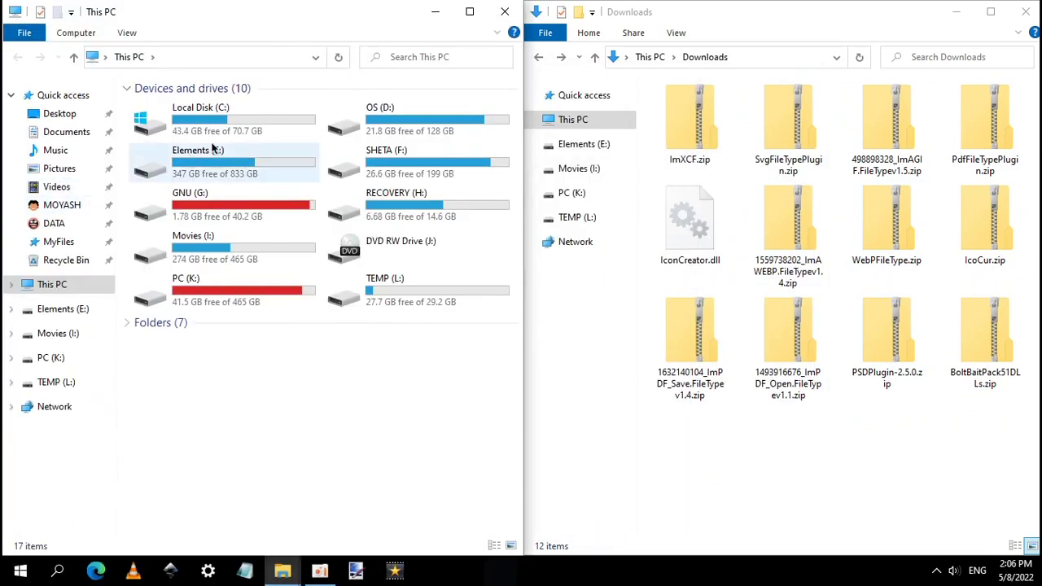
pyautogui.doubleClick(254, 132)
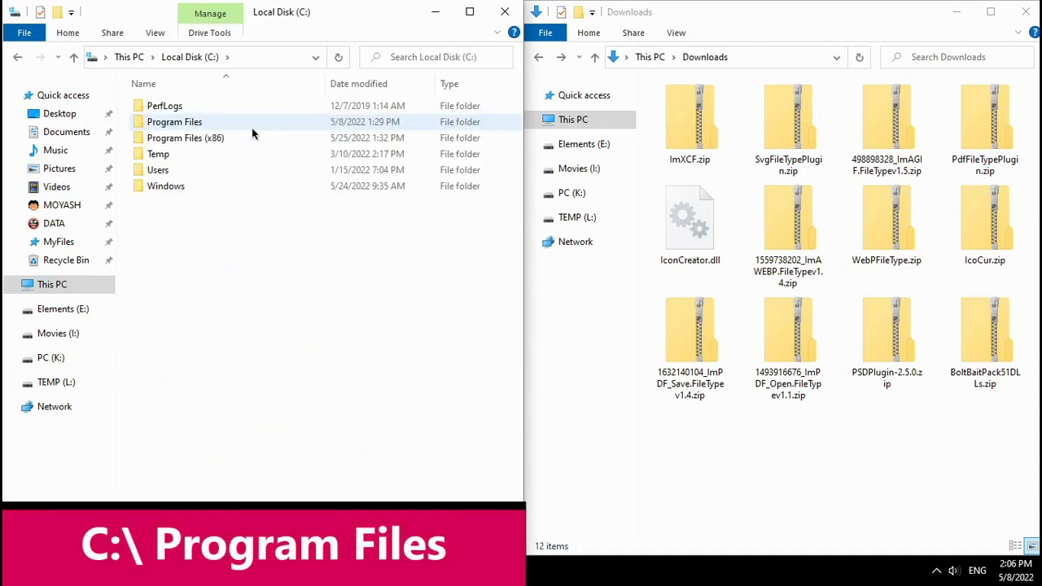
pyautogui.doubleClick(272, 124)
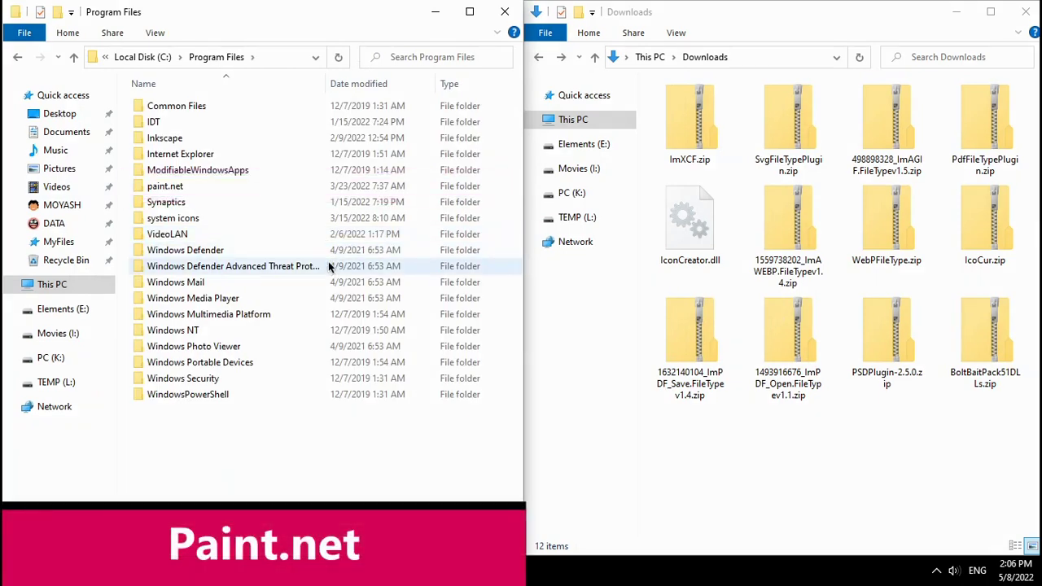
# - Open the paint.net Effects folder in one window and look through the contents of BoltBaitPack51DLLs.zip in the Downloads window
pyautogui.doubleClick(224, 189)
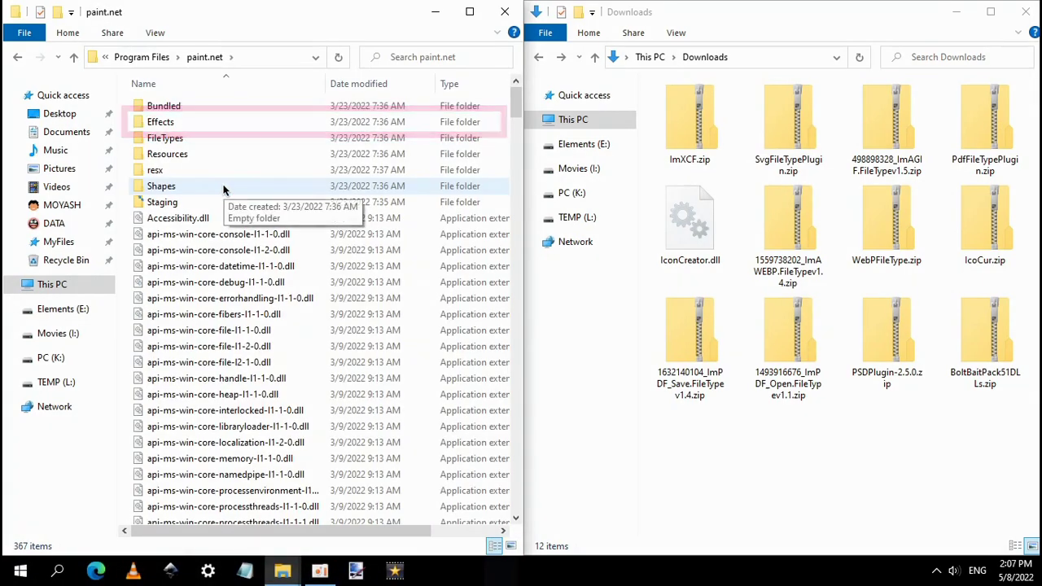
pyautogui.doubleClick(263, 124)
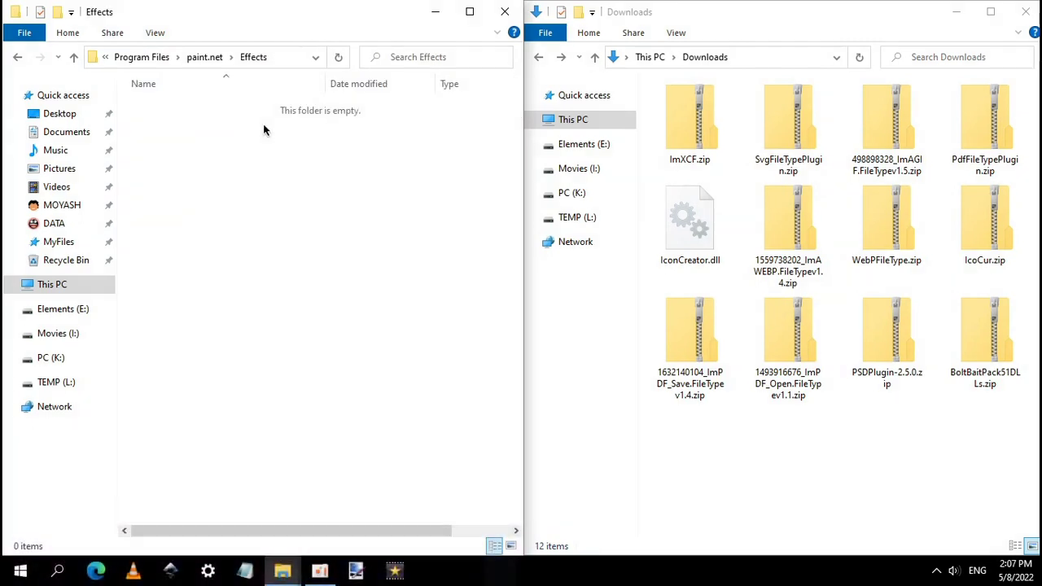
pyautogui.doubleClick(979, 333)
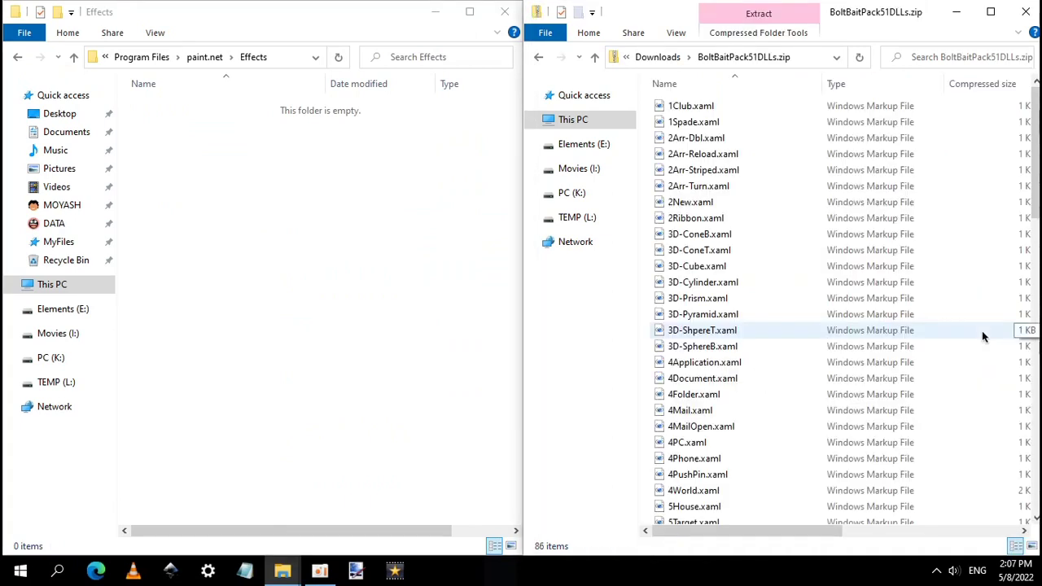
pyautogui.moveTo(1038, 197); pyautogui.dragTo(1037, 495)
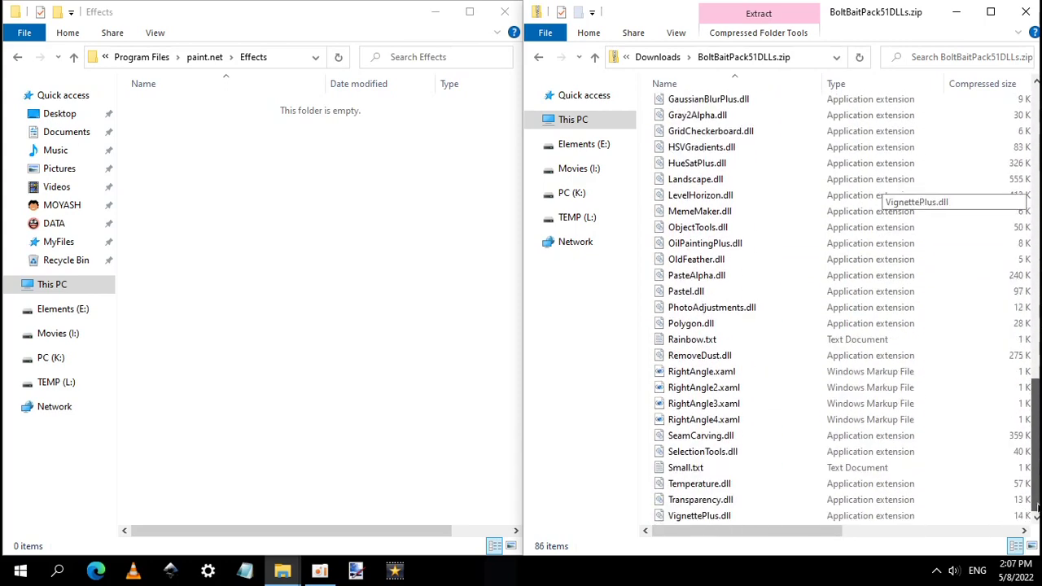
pyautogui.moveTo(1038, 507); pyautogui.dragTo(1033, 167)
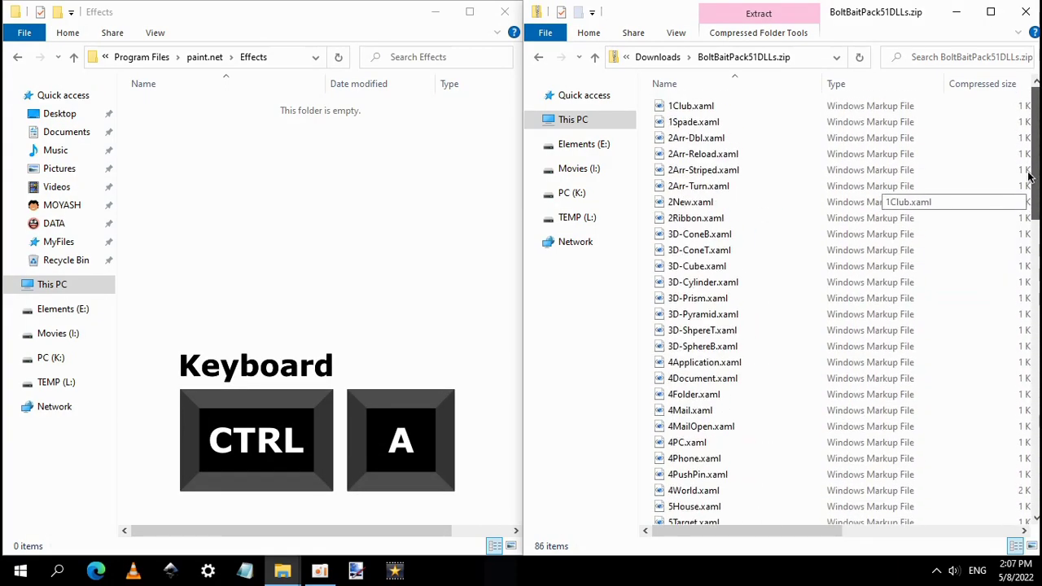
# - Copy all files from BoltBaitPack51DLLs.zip into the paint.net Effects folder, granting administrator permission
pyautogui.click(738, 225)
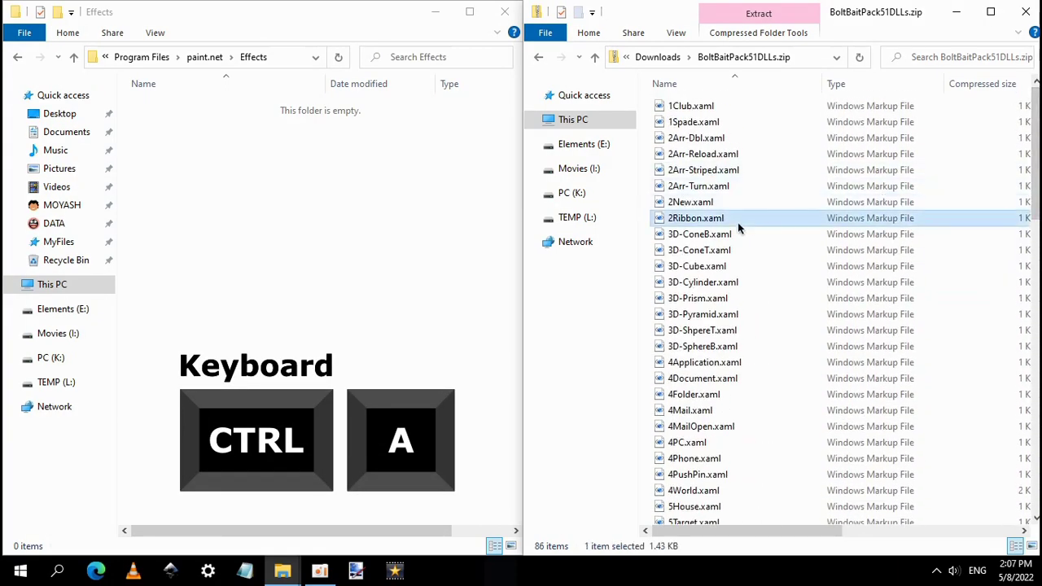
pyautogui.hotkey('ctrl', 'a')
pyautogui.rightClick(738, 222)
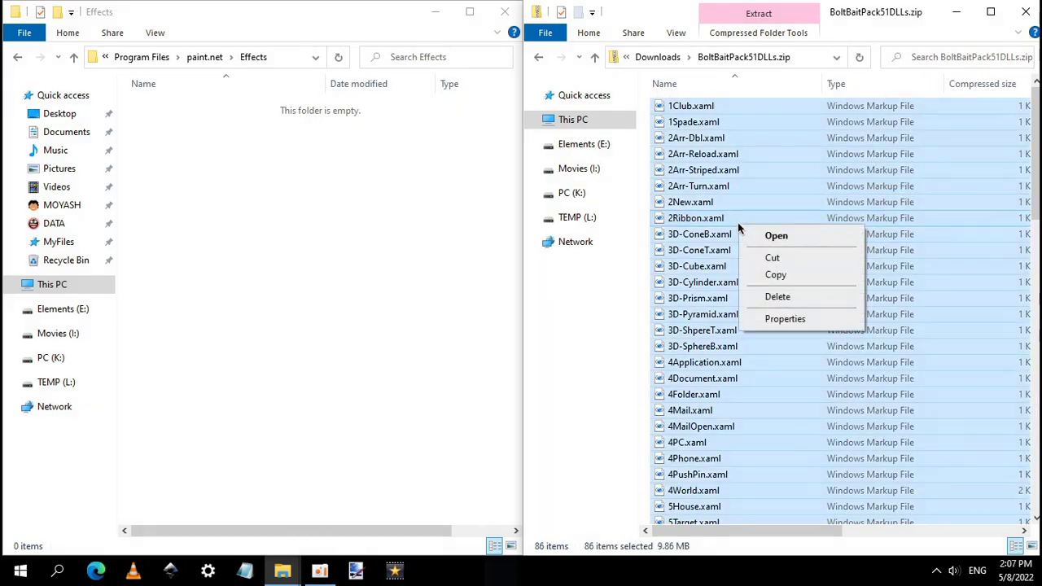
pyautogui.click(772, 276)
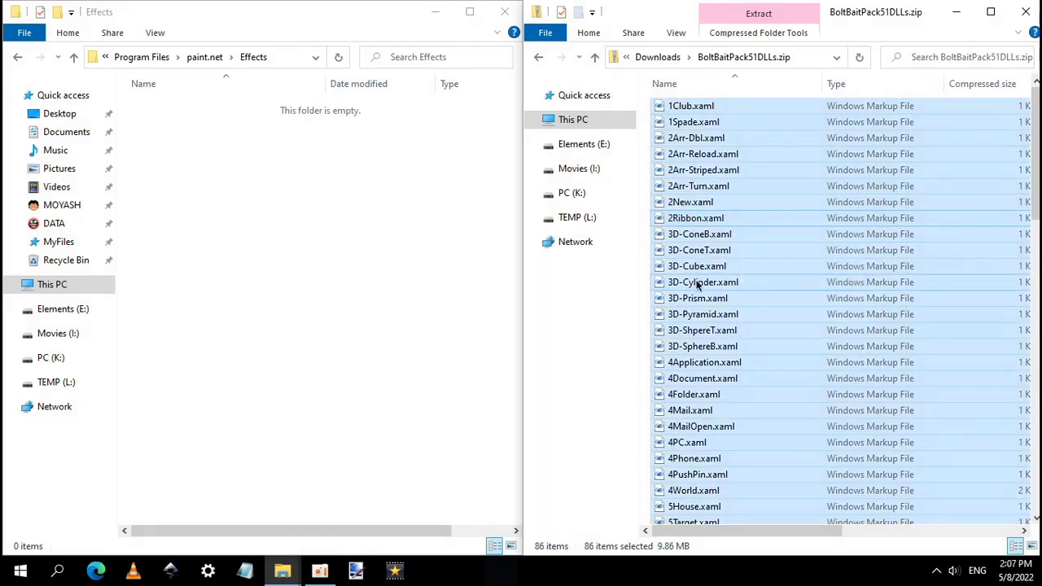
pyautogui.rightClick(363, 266)
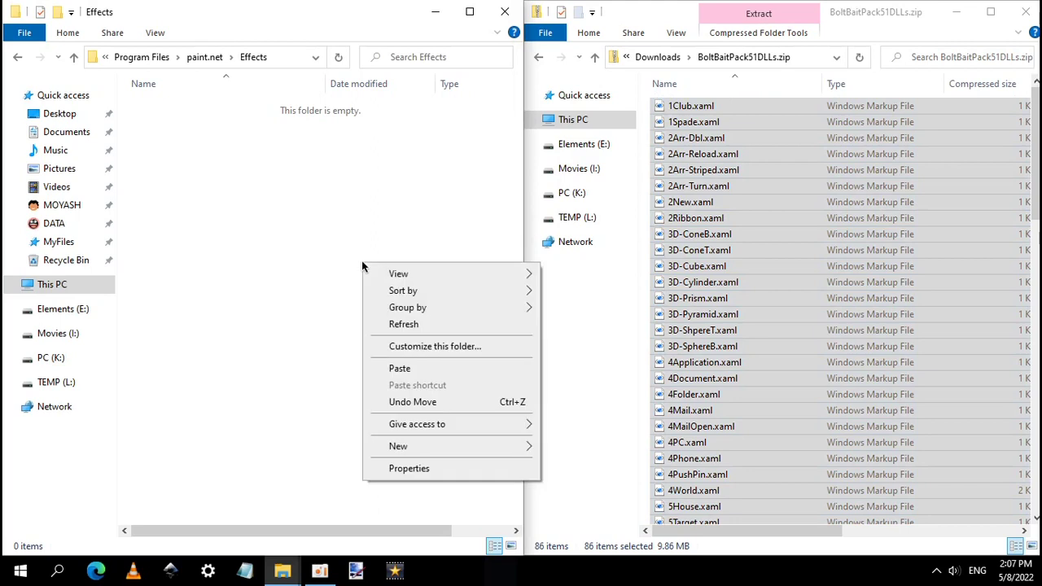
pyautogui.click(399, 370)
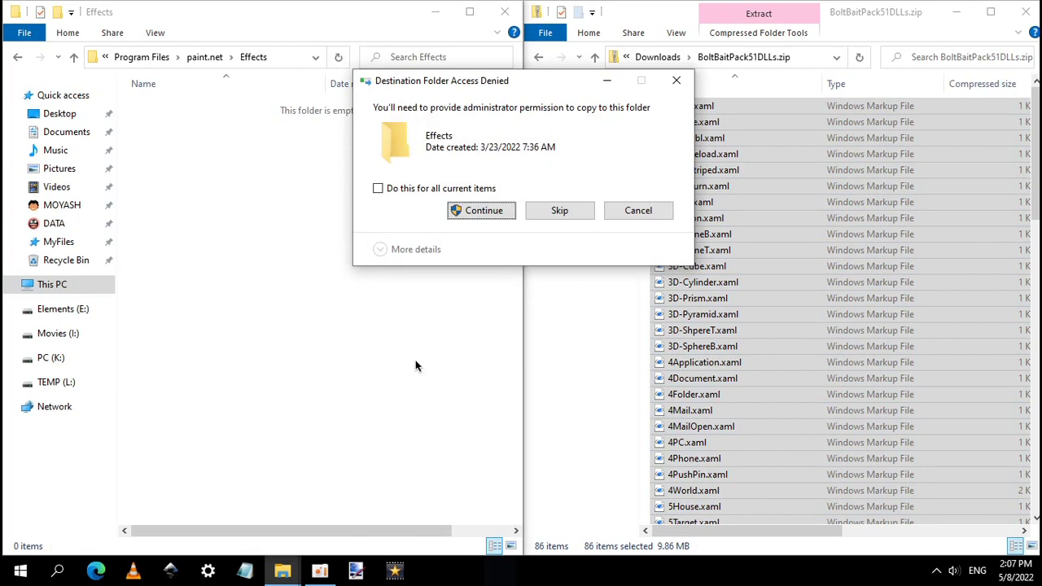
pyautogui.press('Return')
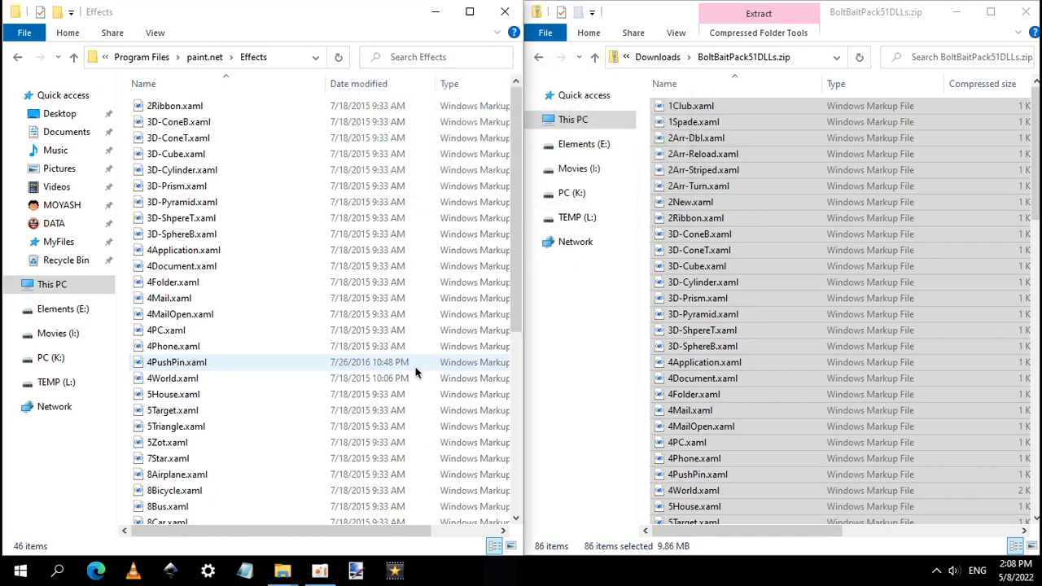
# - Switch the paint.net window to the FileTypes folder and open PSDPlugin-2.5.0.zip from Downloads in the other window
pyautogui.click(206, 57)
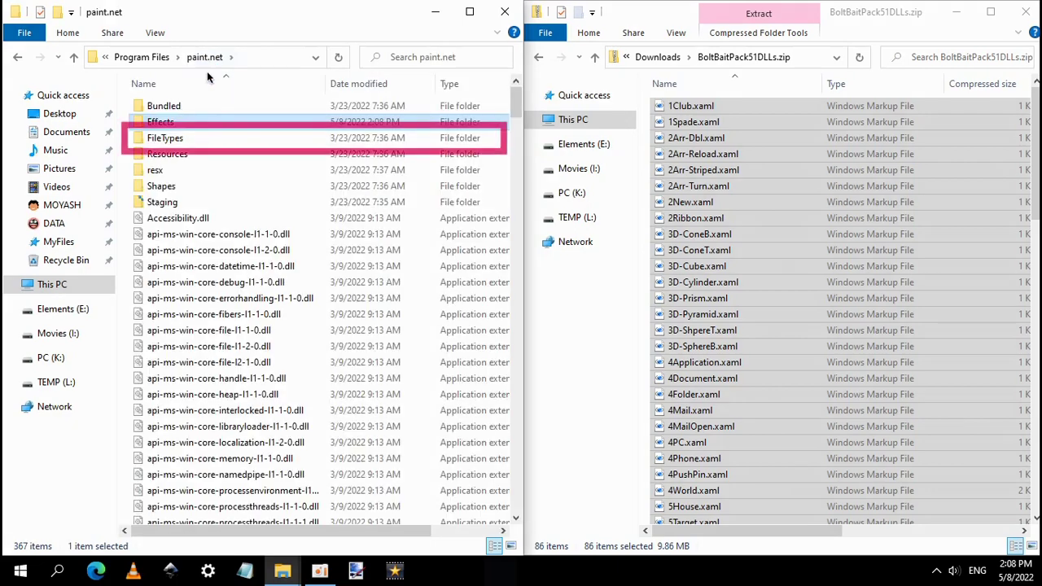
pyautogui.doubleClick(217, 137)
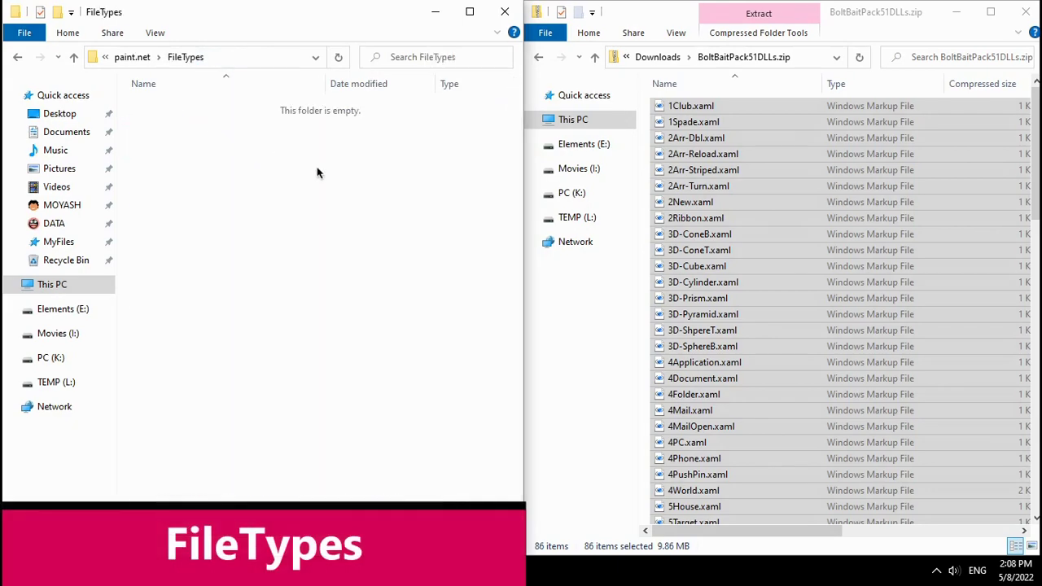
pyautogui.click(657, 57)
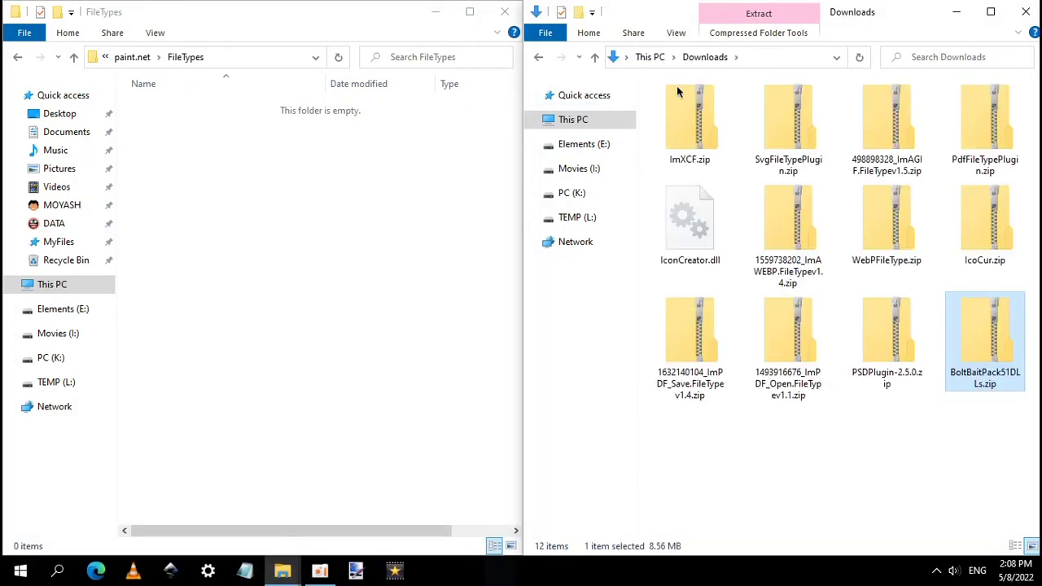
pyautogui.doubleClick(892, 337)
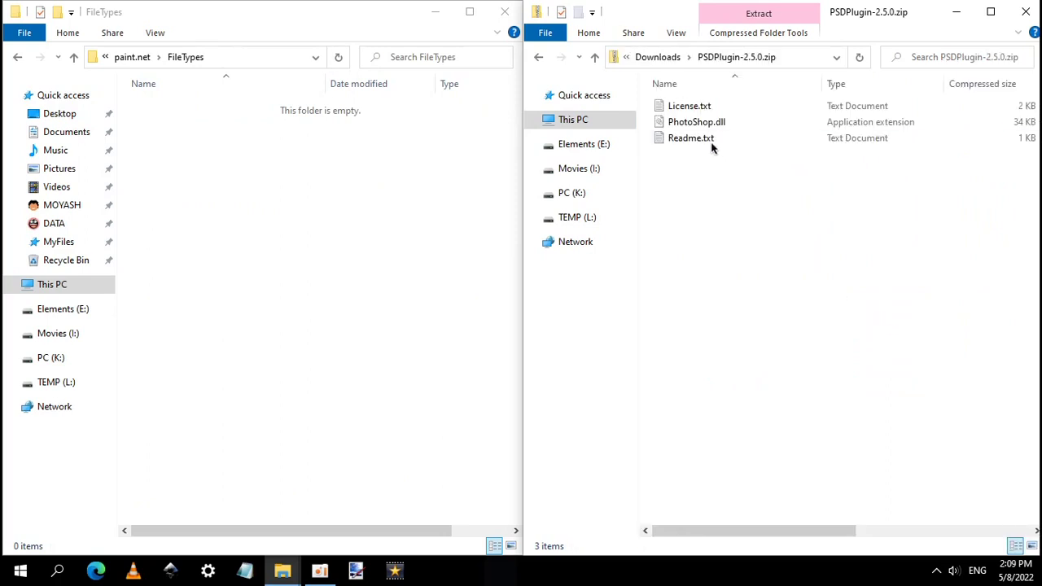
# - Read the installation instructions in the PSD plugin's Readme.txt, and close the file
pyautogui.doubleClick(709, 139)
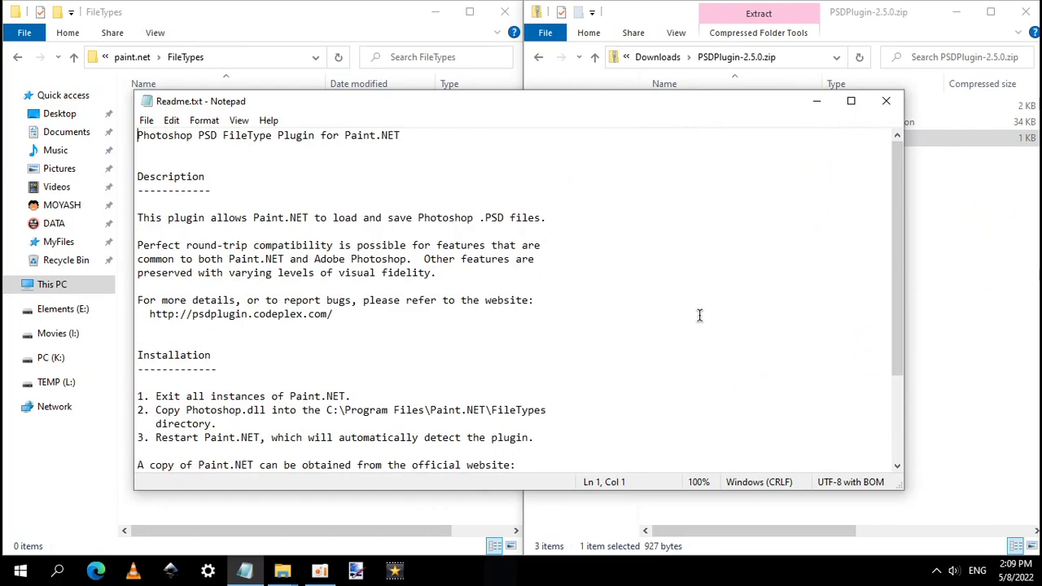
pyautogui.scroll(-1, 699, 315)
pyautogui.scroll(-1, 699, 315)
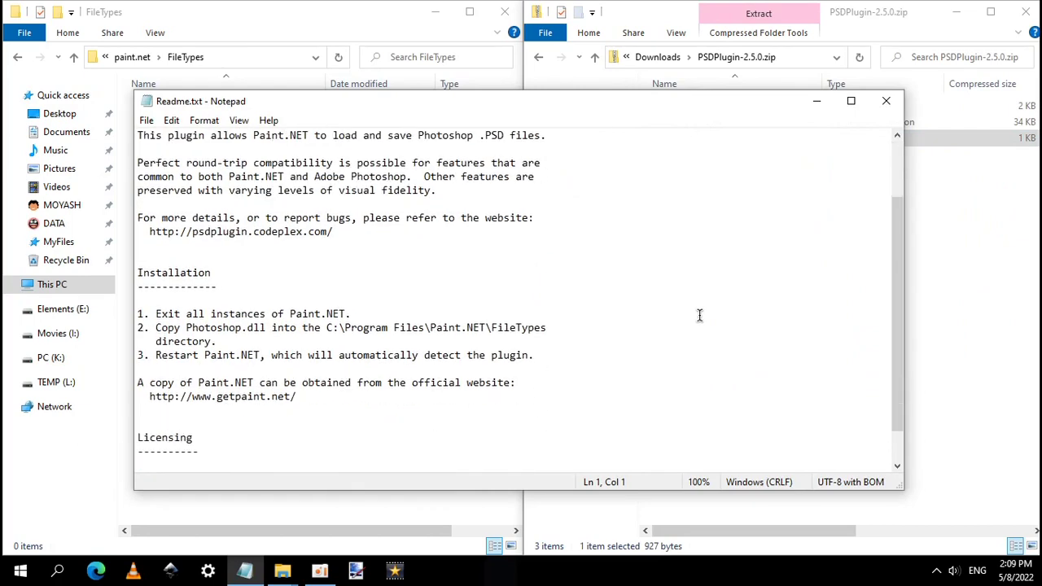
pyautogui.click(891, 99)
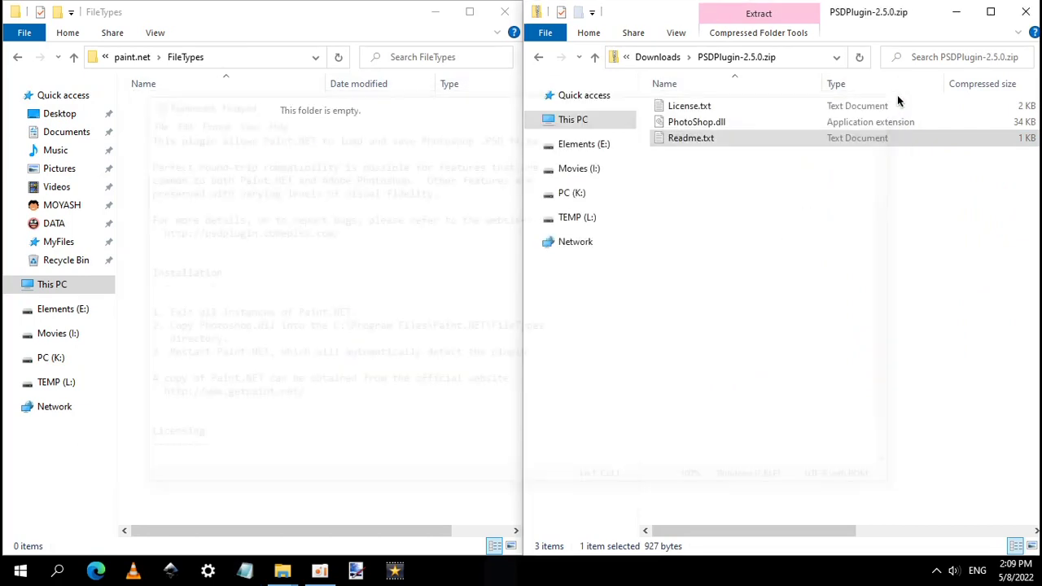
# - Copy PhotoShop.dll from PSDPlugin-2.5.0.zip into the paint.net FileTypes folder, granting administrator permission
pyautogui.click(696, 124)
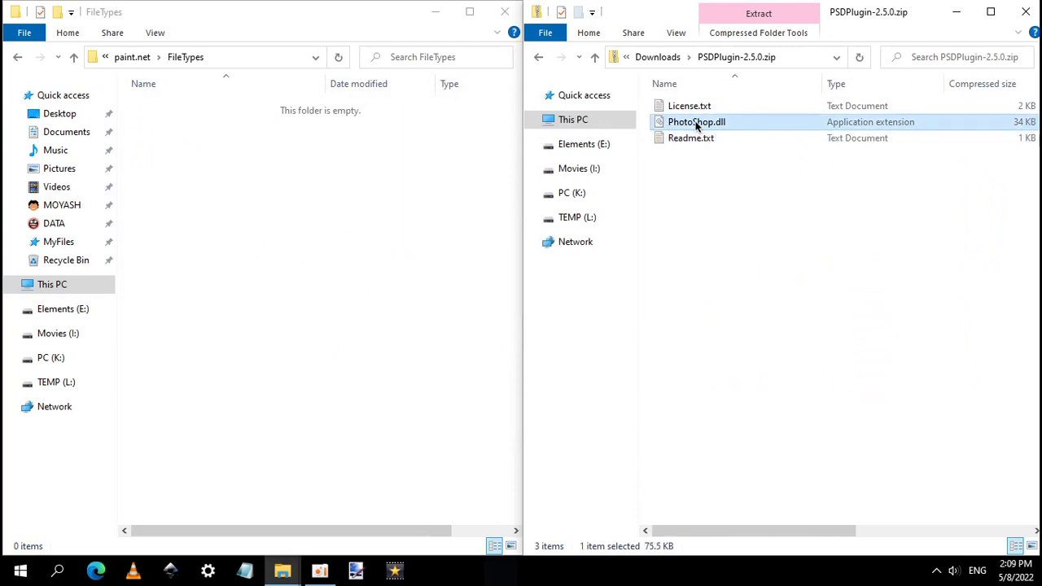
pyautogui.rightClick(696, 123)
pyautogui.click(754, 174)
pyautogui.rightClick(334, 225)
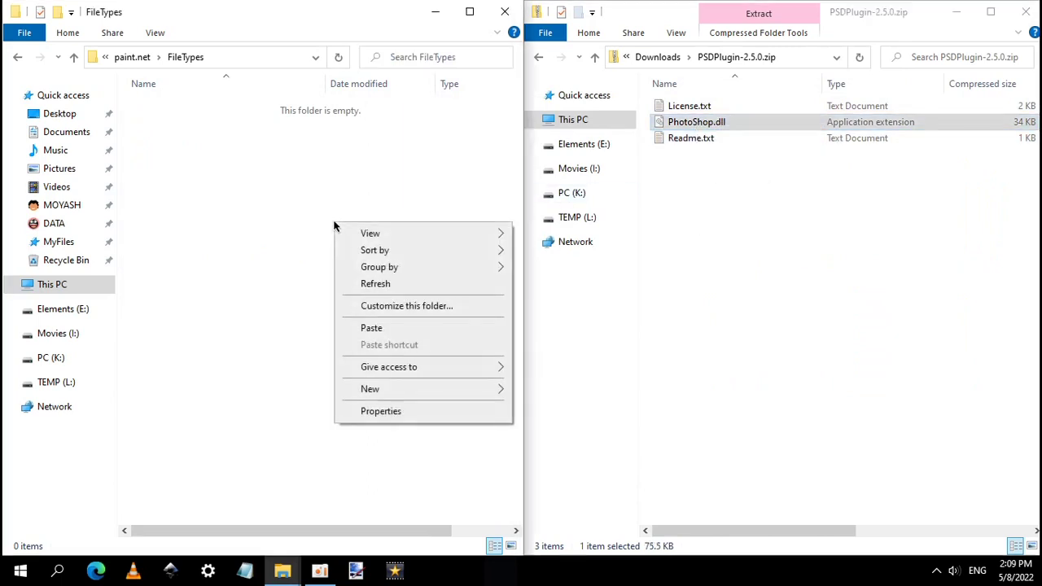
pyautogui.click(375, 332)
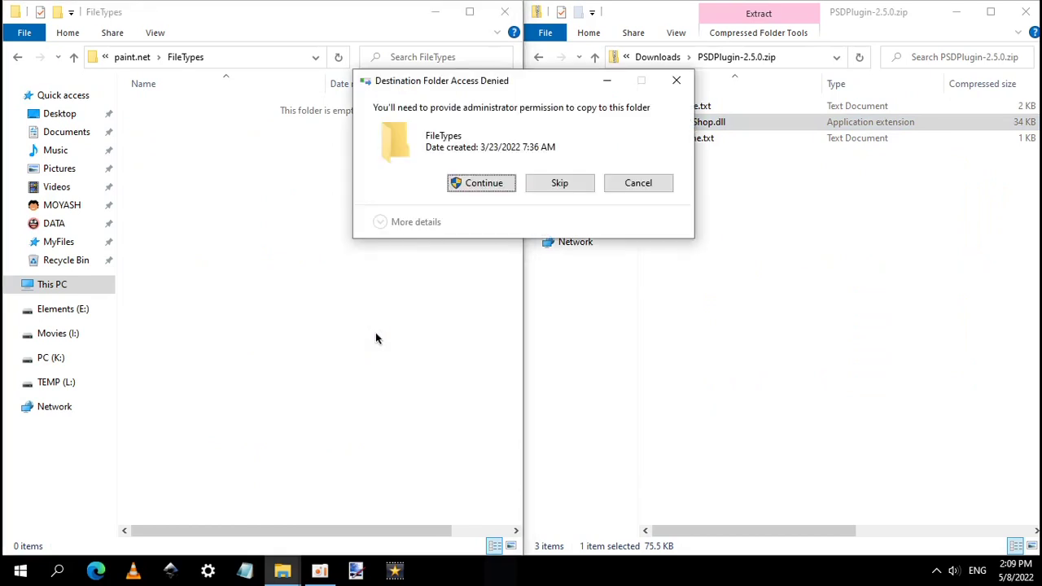
pyautogui.click(480, 182)
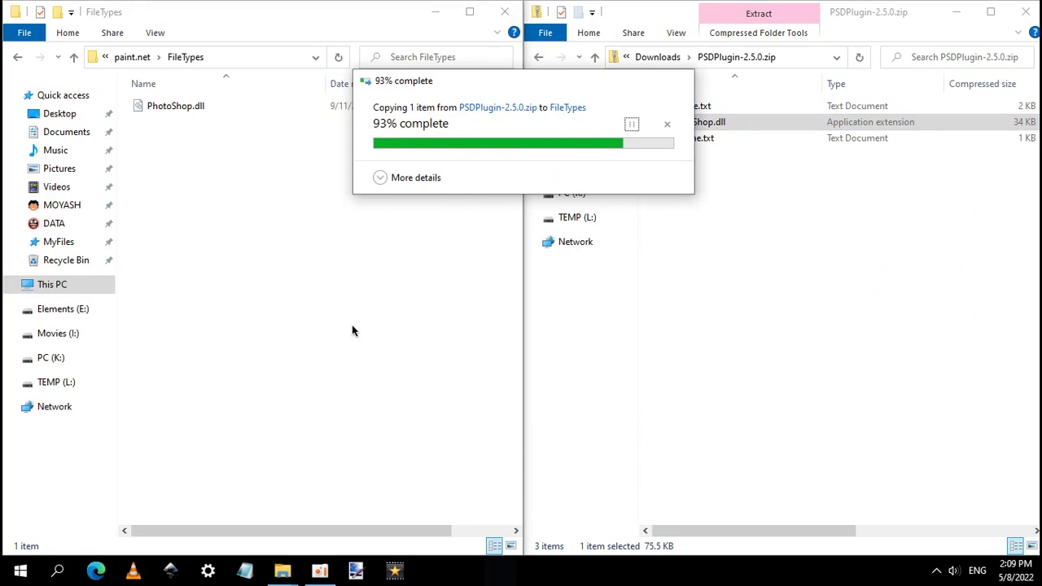
# - Return to Downloads and open the ImPDF.Open.FileType v1.1 folder inside the ImPDF_Open zip
pyautogui.click(658, 57)
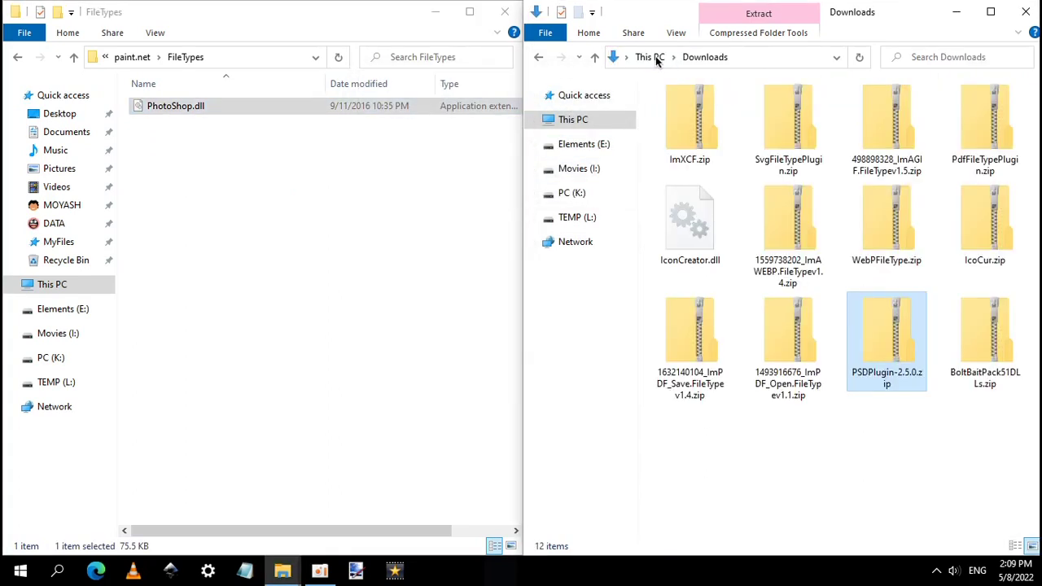
pyautogui.doubleClick(778, 332)
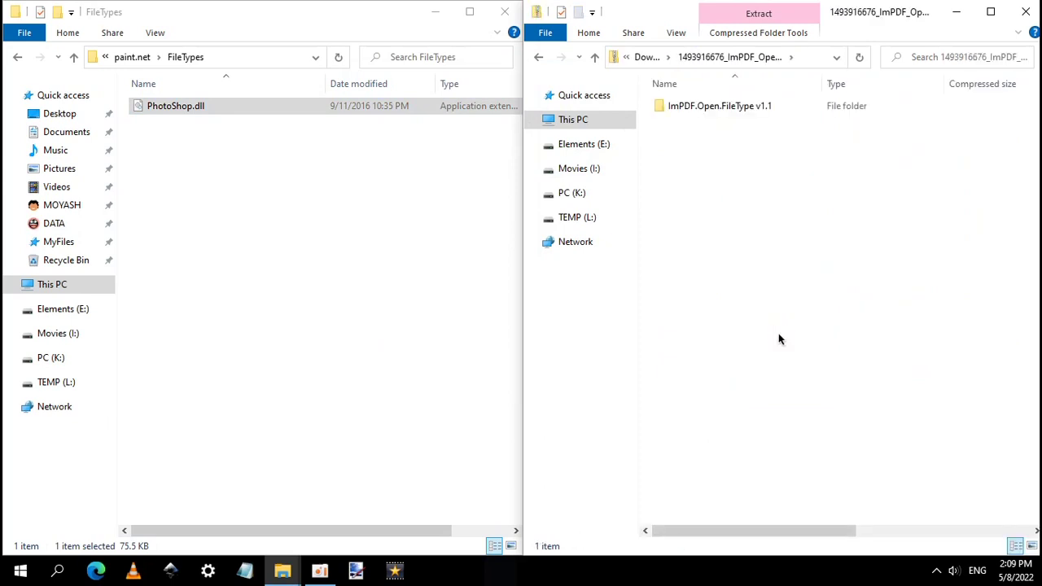
pyautogui.click(715, 107)
pyautogui.doubleClick(714, 105)
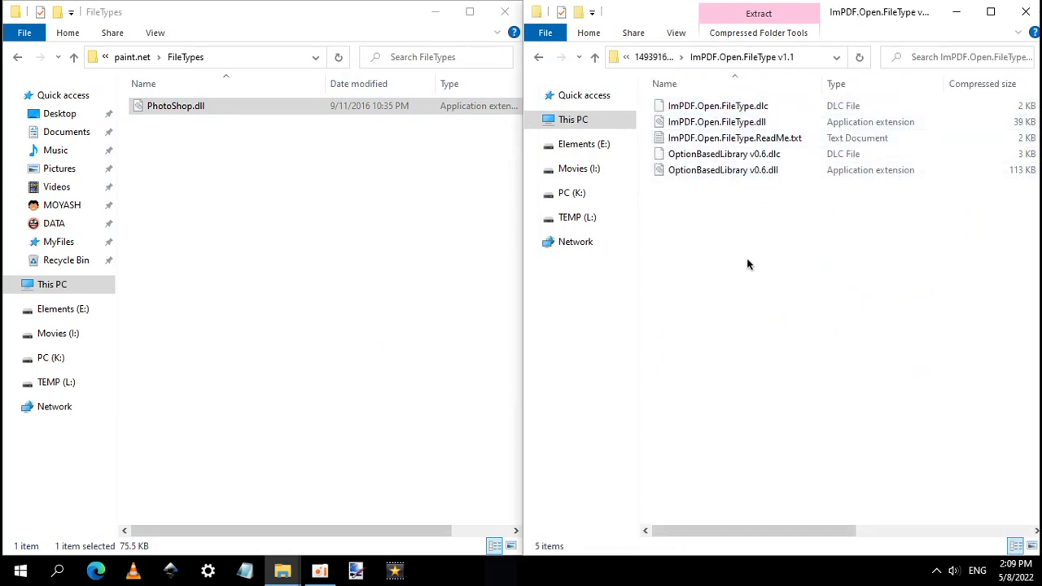
# - Read in ImPDF.Open.FileType.ReadMe.txt where the OptionBasedLibrary and ImPDF.Open.FileType files must be copied, and close the file
pyautogui.click(721, 138)
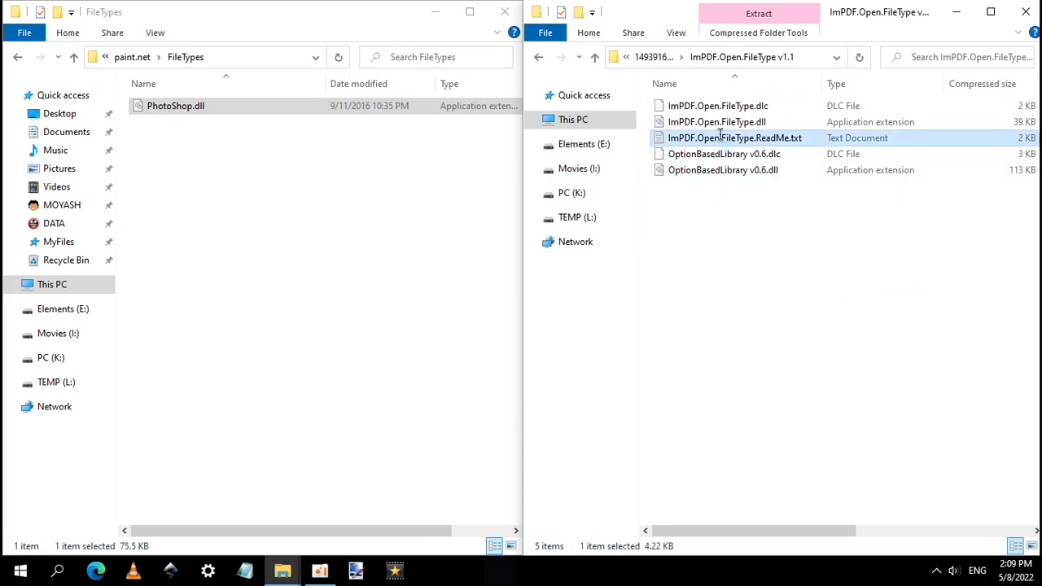
pyautogui.doubleClick(721, 138)
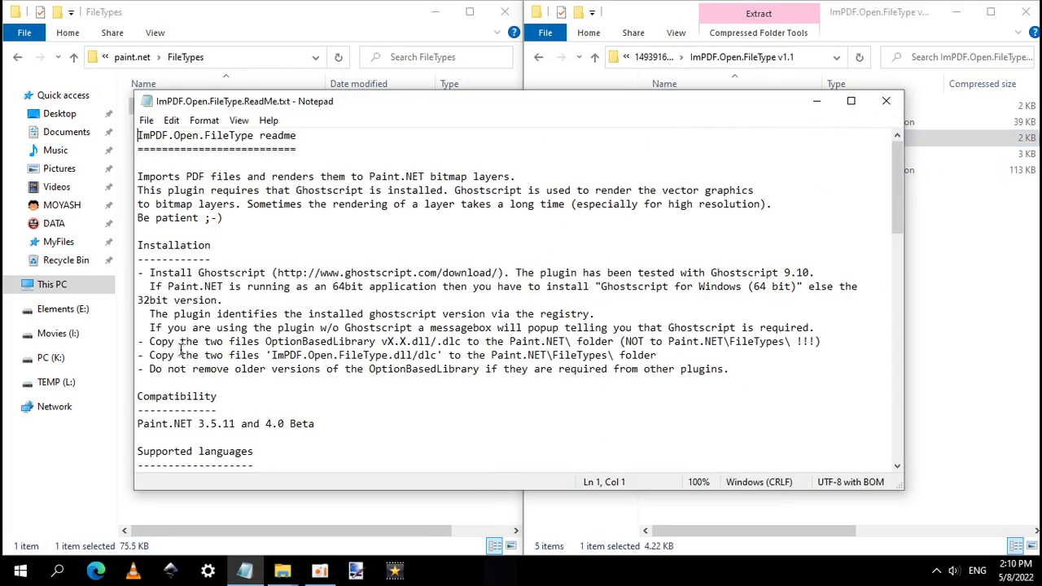
pyautogui.moveTo(149, 343); pyautogui.dragTo(574, 341)
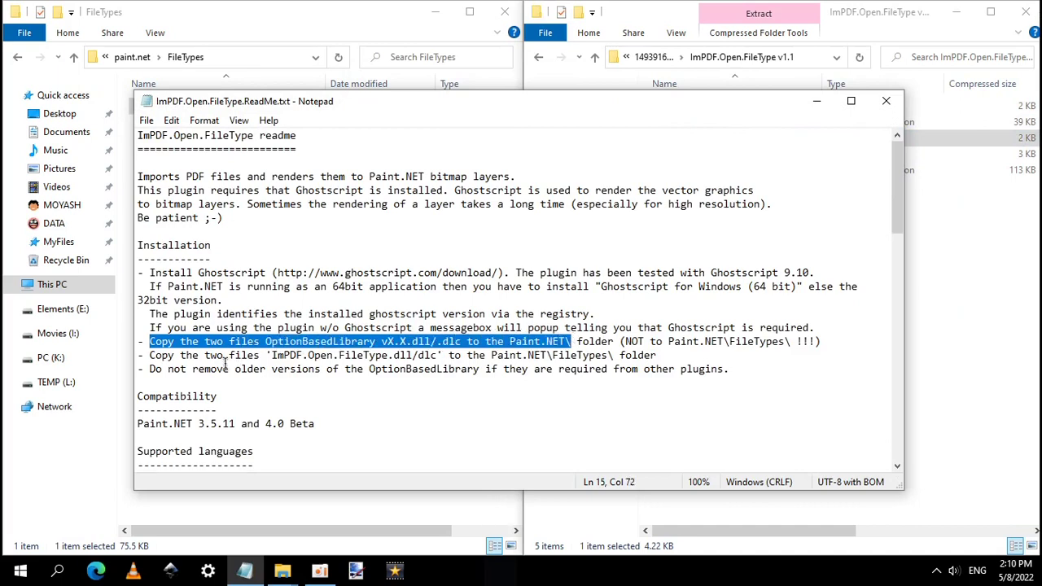
pyautogui.moveTo(149, 355); pyautogui.dragTo(612, 355)
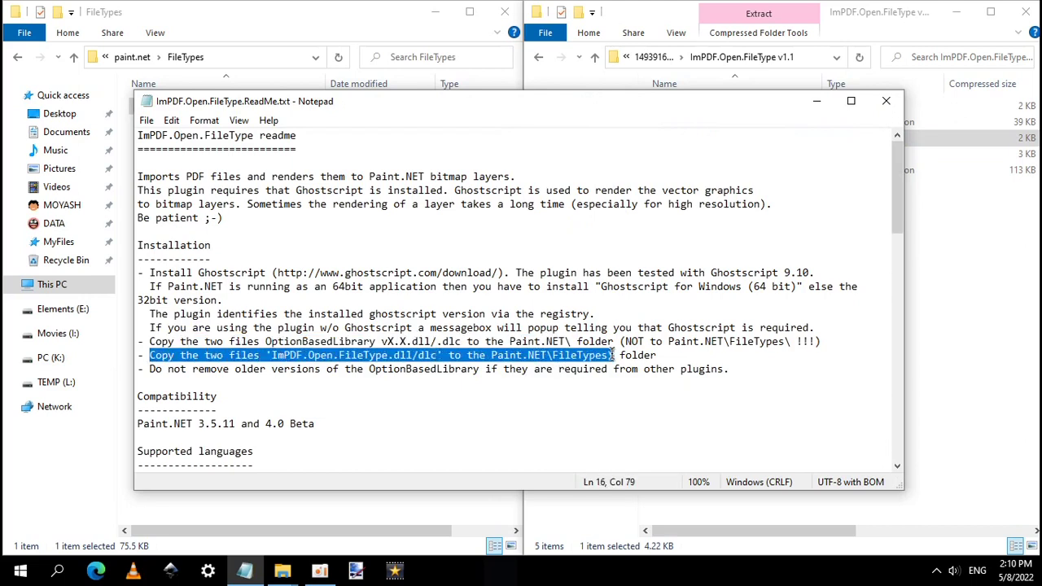
pyautogui.click(886, 101)
# - Copy OptionBasedLibrary v0.6.dlc and OptionBasedLibrary v0.6.dll into the main paint.net program folder, granting administrator permission
pyautogui.moveTo(765, 212); pyautogui.dragTo(720, 160)
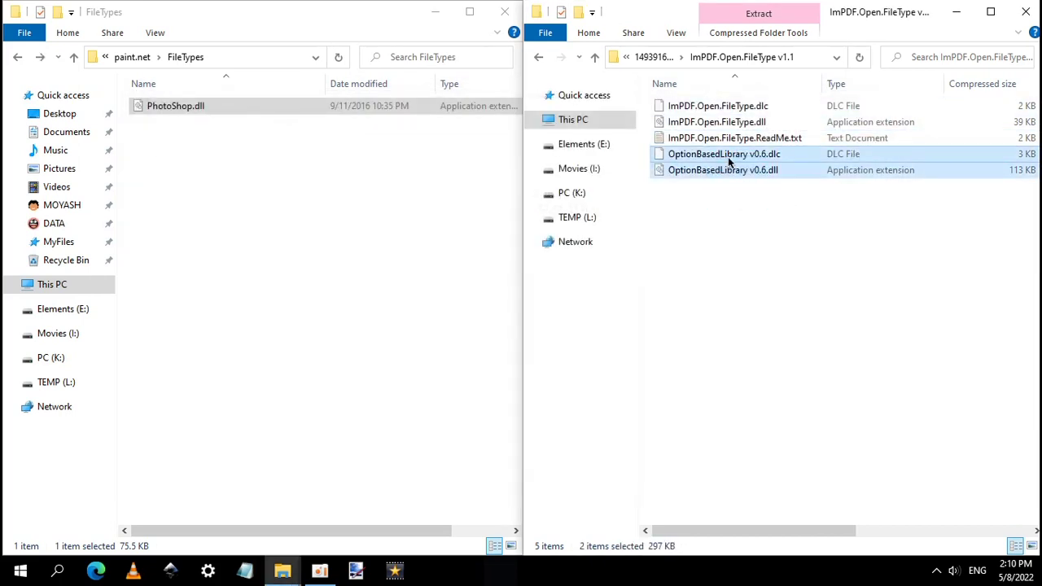
pyautogui.rightClick(729, 161)
pyautogui.click(776, 210)
pyautogui.click(74, 58)
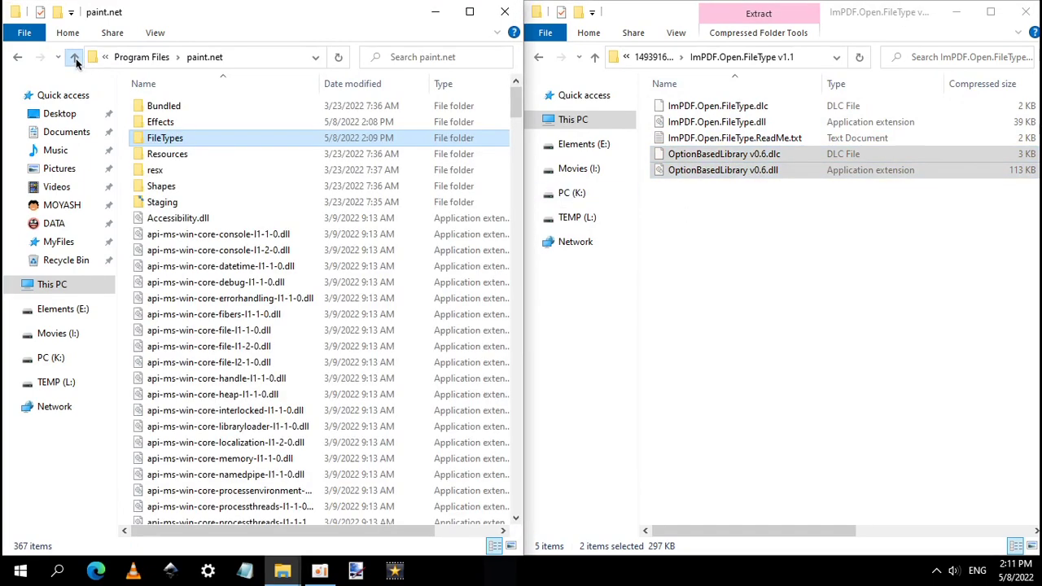
pyautogui.rightClick(127, 298)
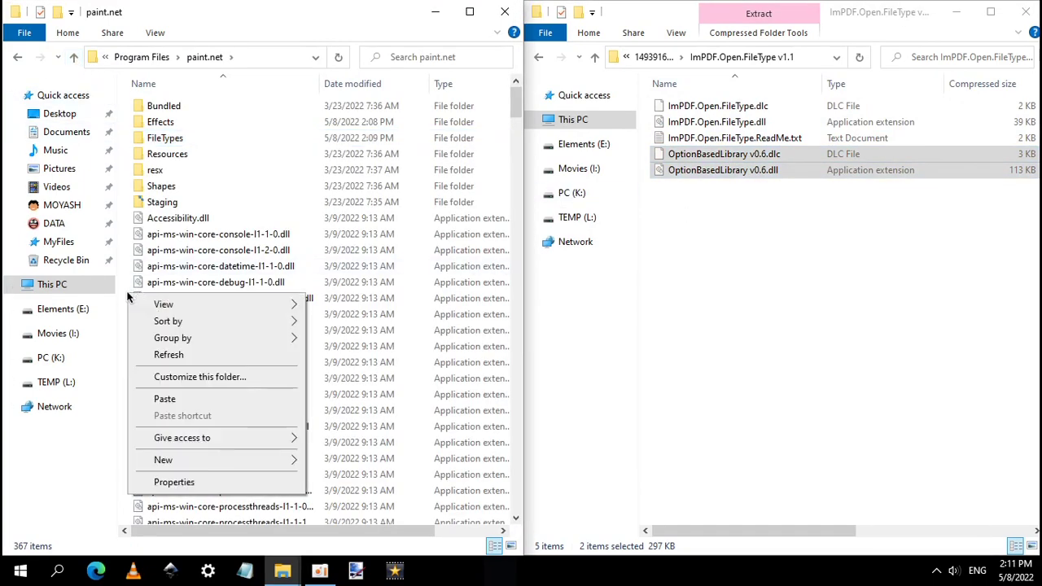
pyautogui.click(164, 399)
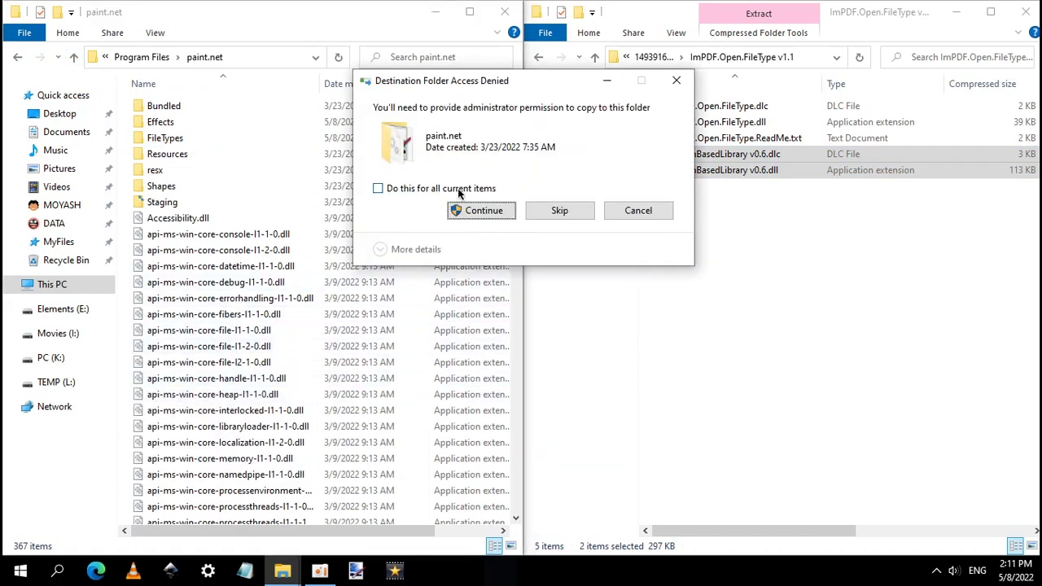
pyautogui.click(484, 211)
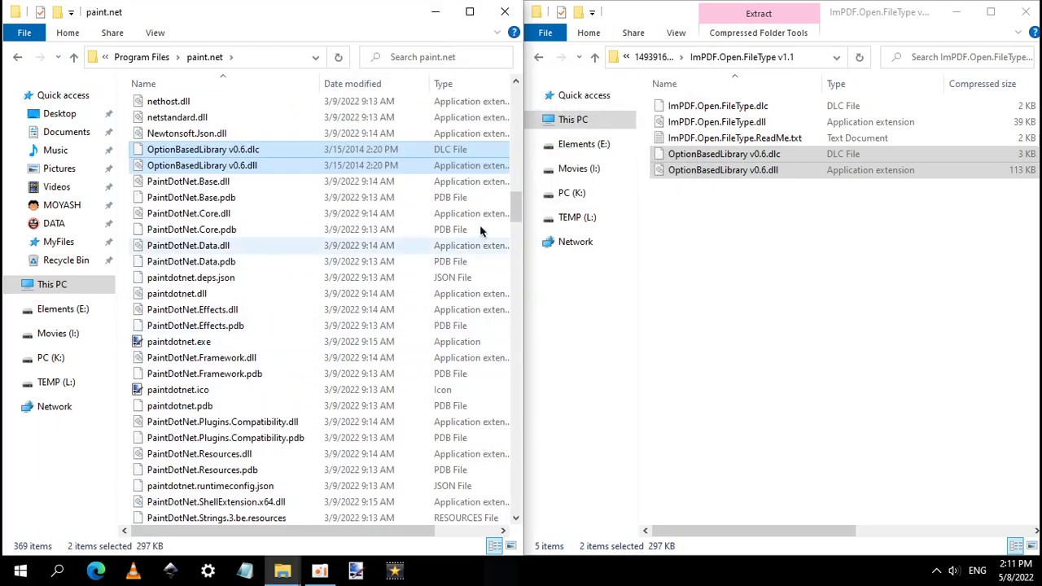
pyautogui.moveTo(514, 208); pyautogui.dragTo(513, 84)
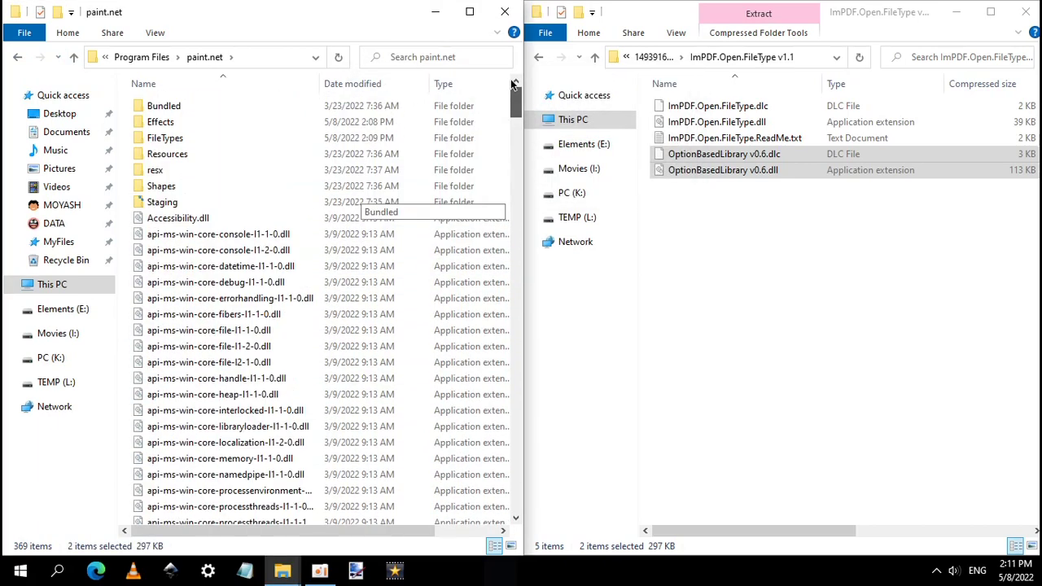
# - Copy ImPDF.Open.FileType.dlc and ImPDF.Open.FileType.dll into the paint.net FileTypes folder, granting administrator permission
pyautogui.doubleClick(218, 138)
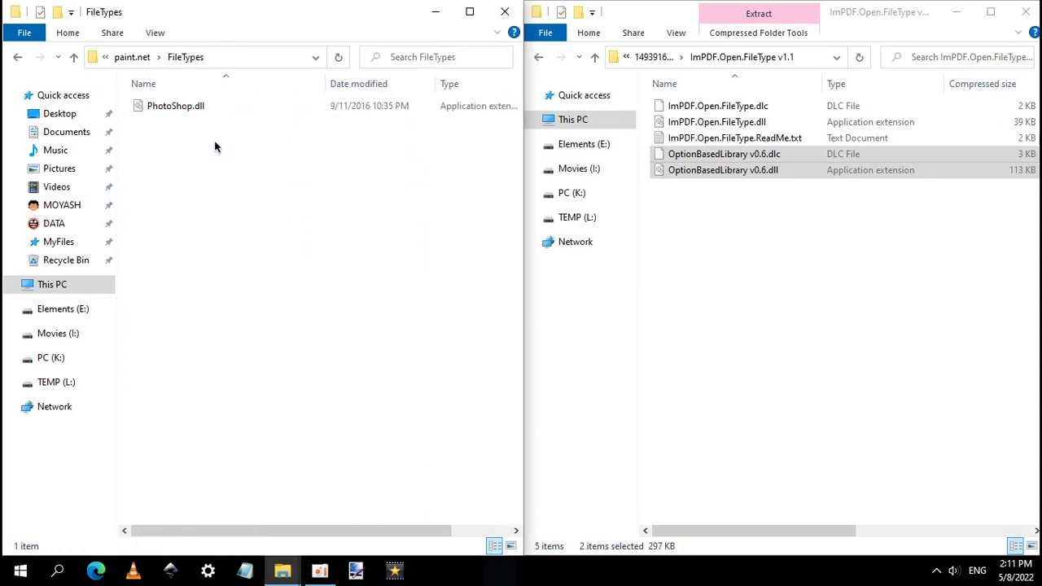
pyautogui.click(678, 108)
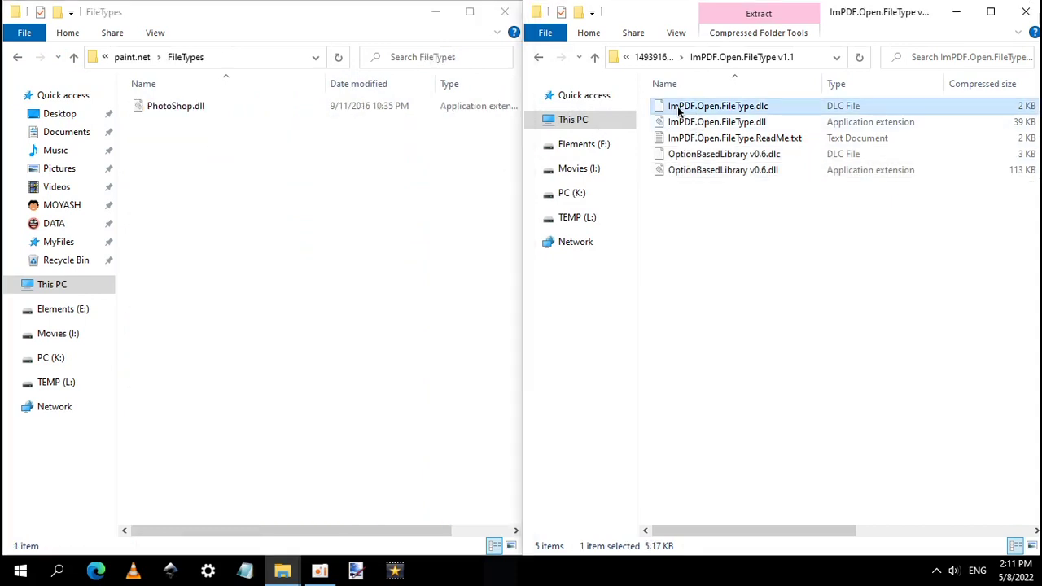
pyautogui.keyDown('ctrl'); pyautogui.click(688, 122); pyautogui.keyUp('ctrl')
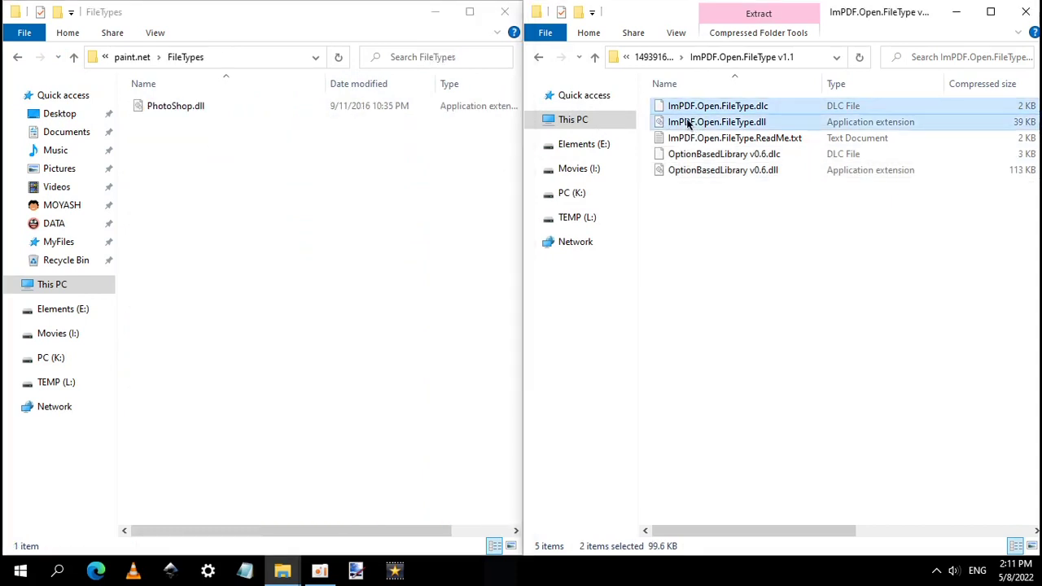
pyautogui.rightClick(687, 122)
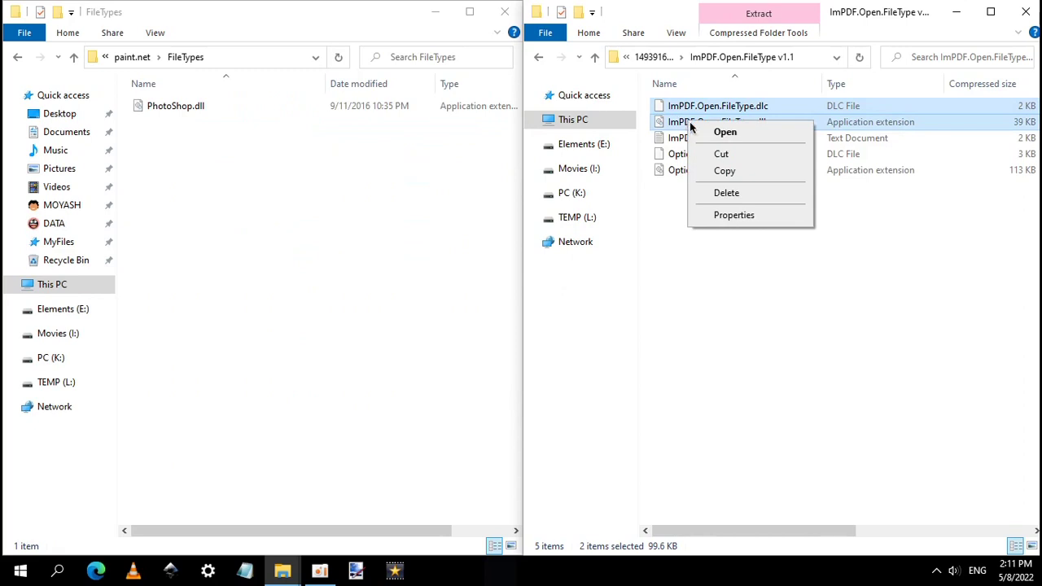
pyautogui.click(752, 170)
pyautogui.rightClick(356, 233)
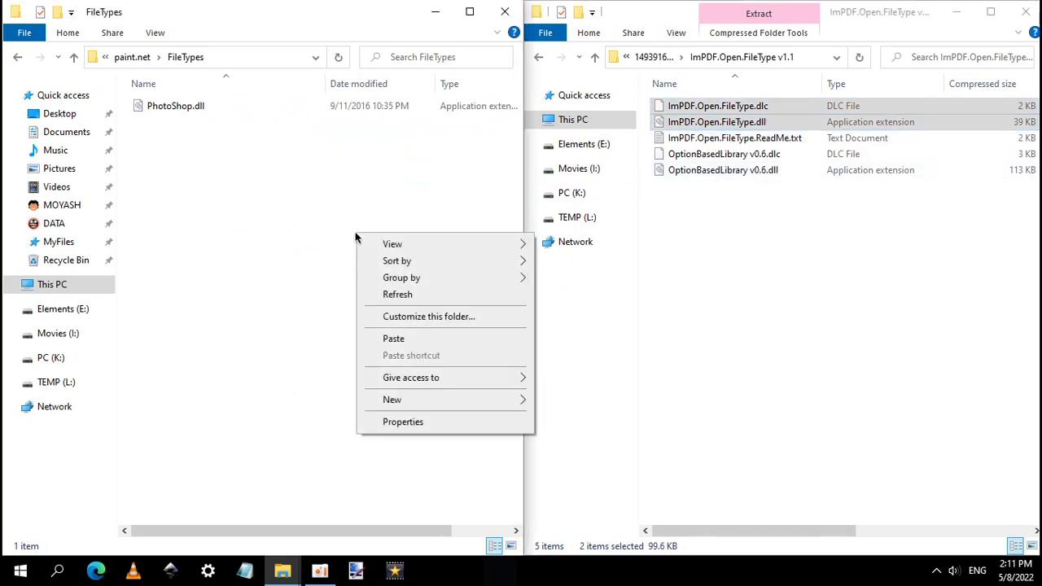
pyautogui.click(389, 339)
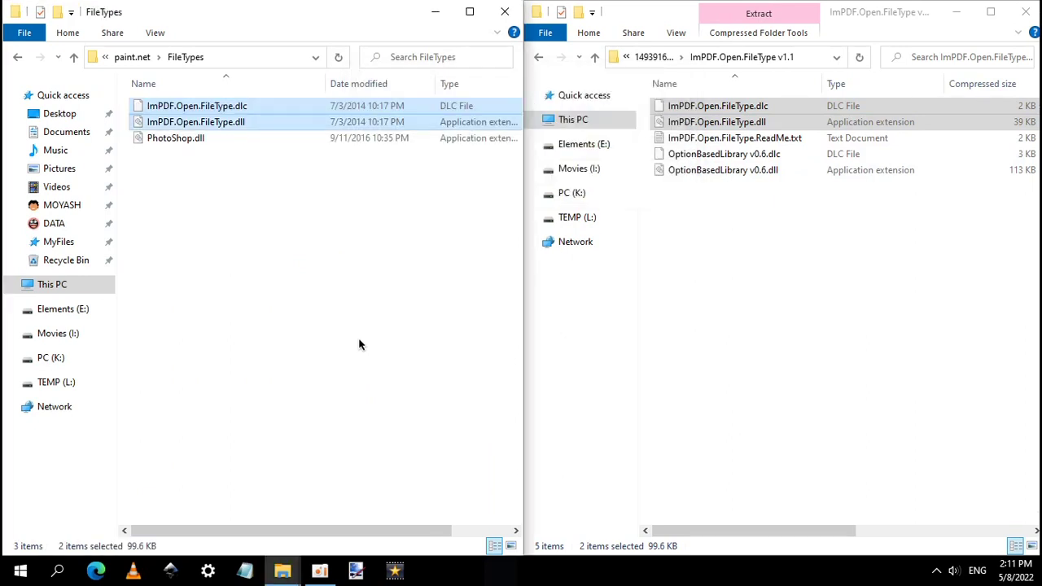
# - Open the ImPDF.Save.FileType v1.4 folder in the ImPDF_Save zip from Downloads and read the installation instructions in ImPDF.Save.FileType.readme.txt
pyautogui.click(648, 57)
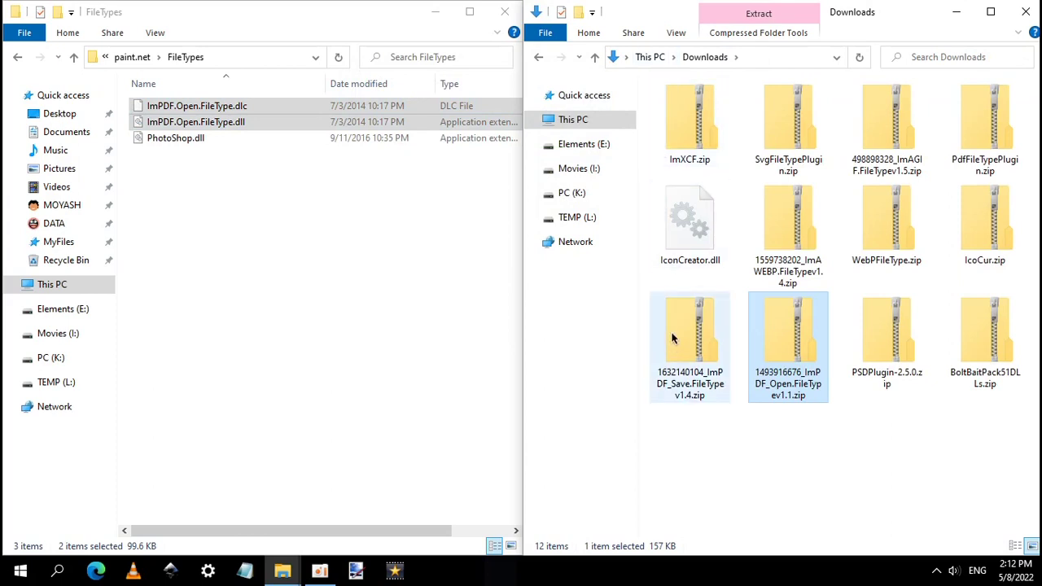
pyautogui.doubleClick(672, 345)
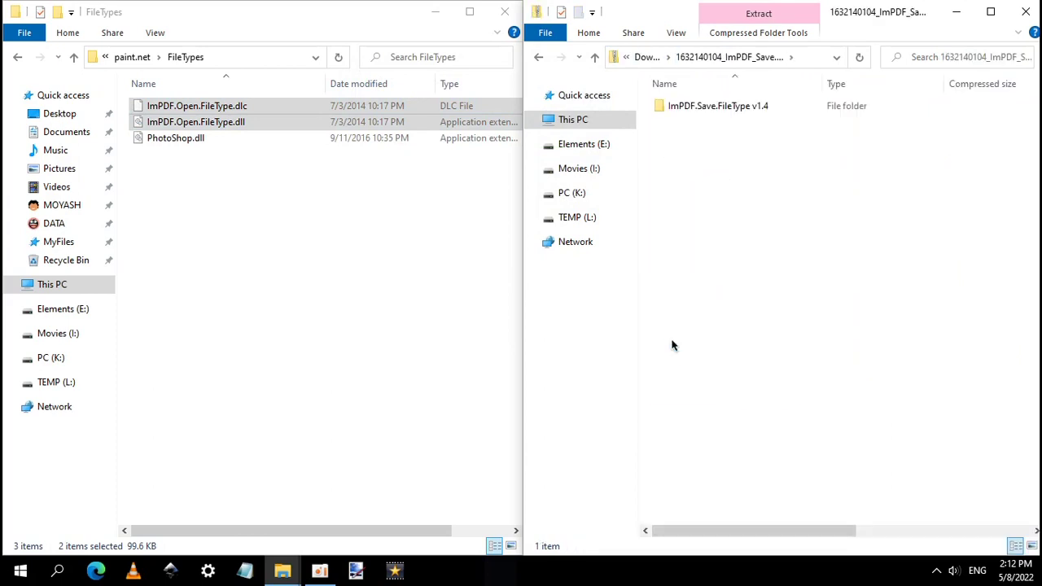
pyautogui.doubleClick(709, 105)
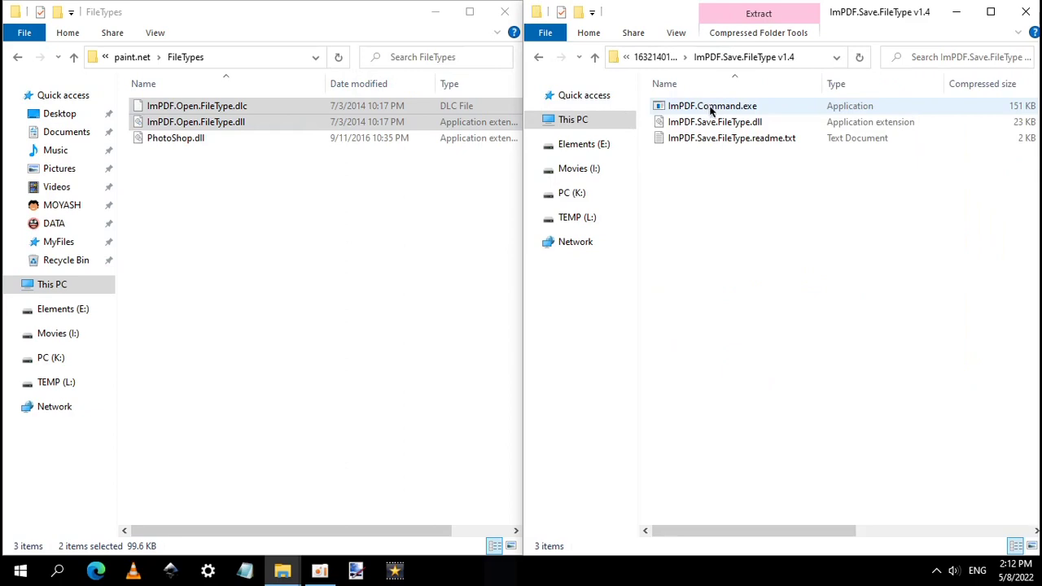
pyautogui.doubleClick(733, 138)
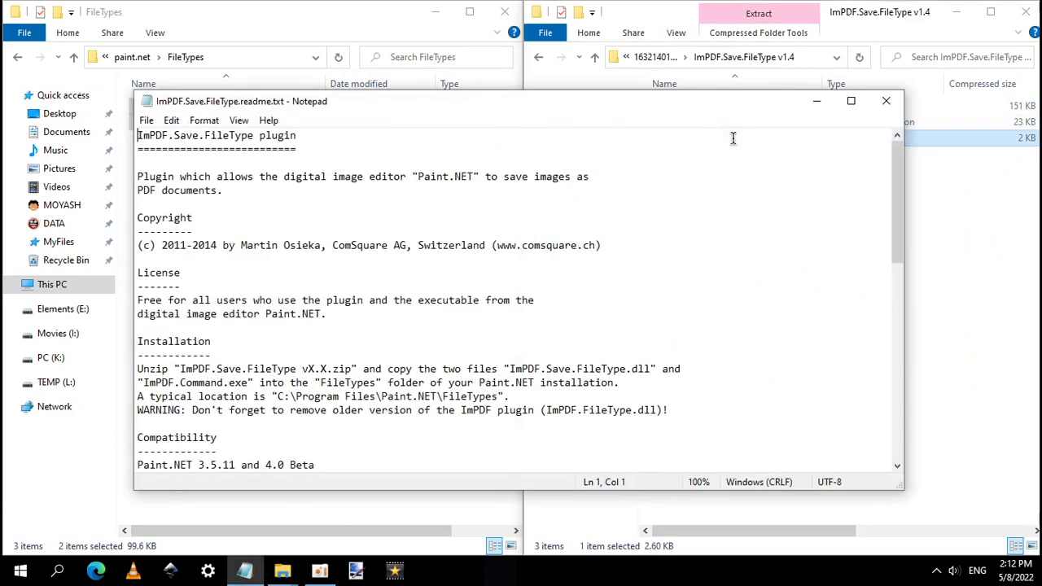
pyautogui.click(885, 100)
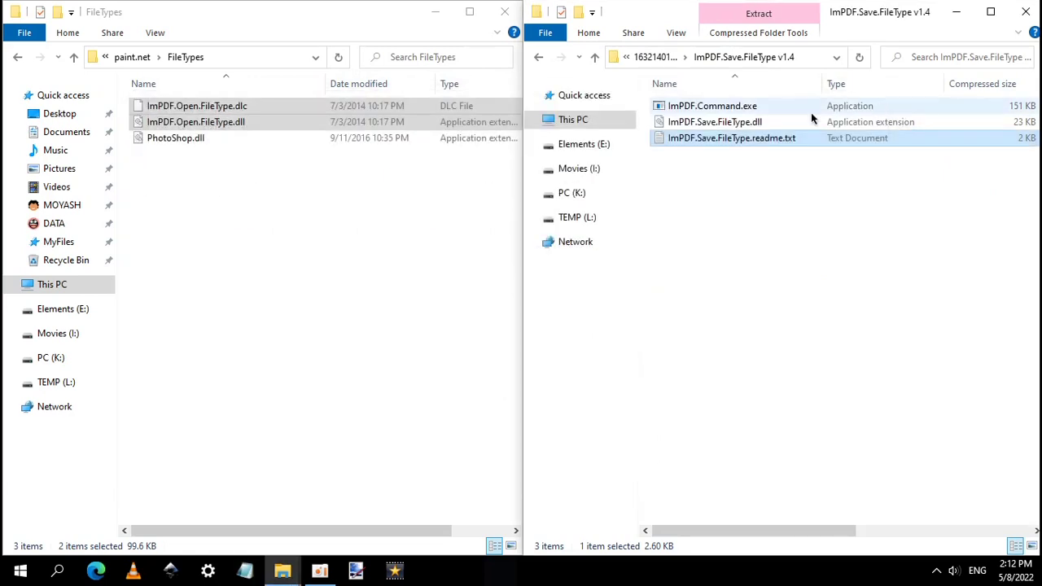
# - Copy ImPDF.Command.exe and ImPDF.Save.FileType.dll into the paint.net FileTypes folder, granting administrator permission
pyautogui.click(757, 123)
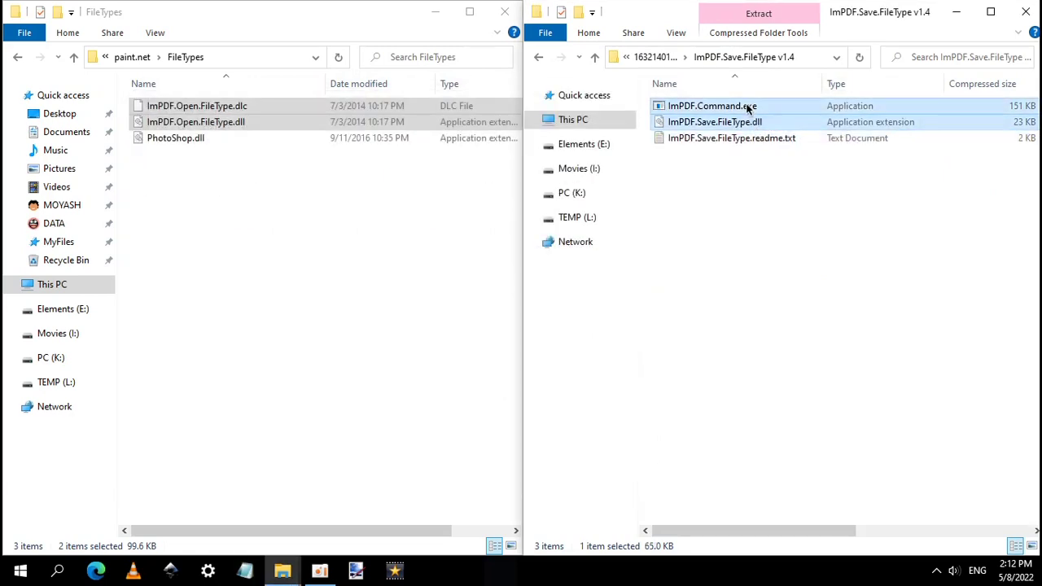
pyautogui.rightClick(748, 108)
pyautogui.click(775, 157)
pyautogui.rightClick(350, 235)
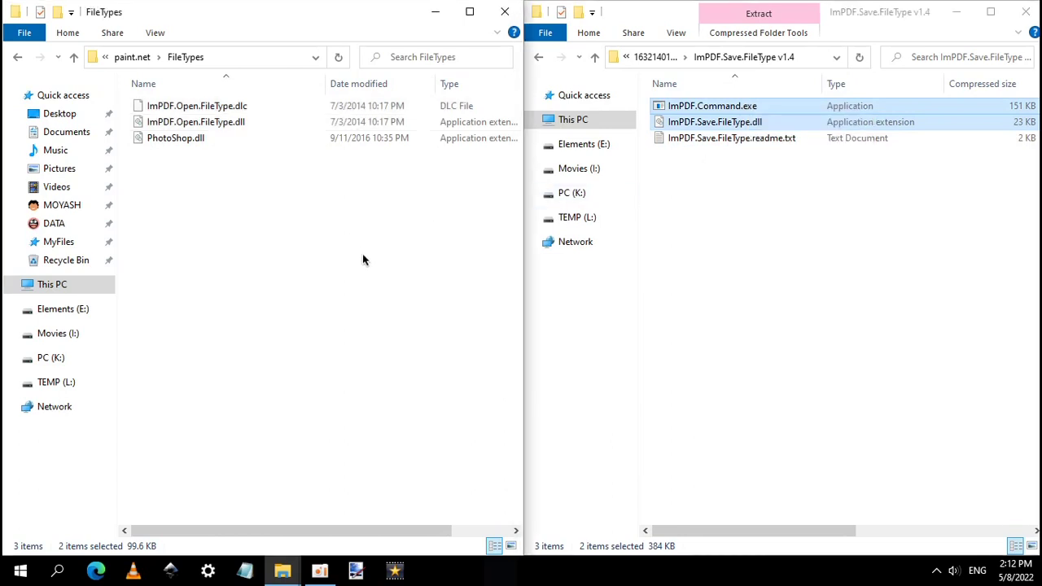
pyautogui.click(383, 342)
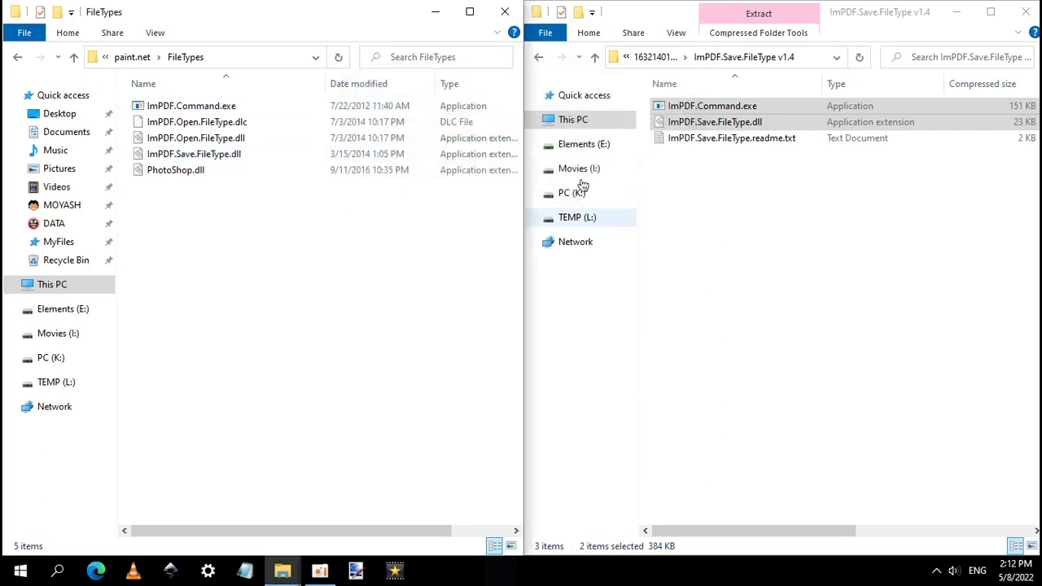
# - Return to Downloads and copy IcoCur.dll from IcoCur.zip into the paint.net FileTypes folder, granting administrator permission
pyautogui.click(645, 56)
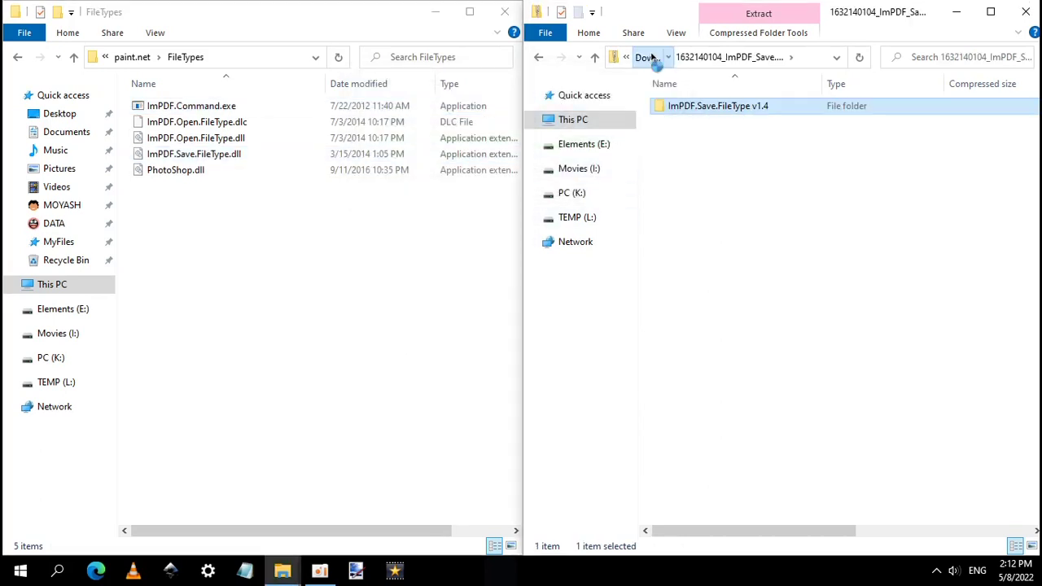
pyautogui.click(650, 57)
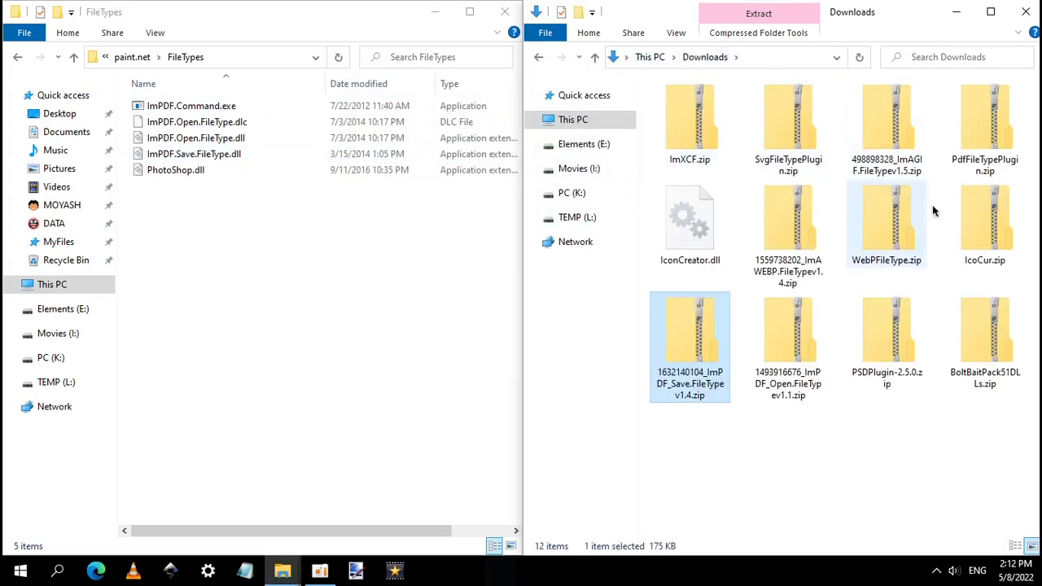
pyautogui.click(1001, 227)
pyautogui.doubleClick(1001, 226)
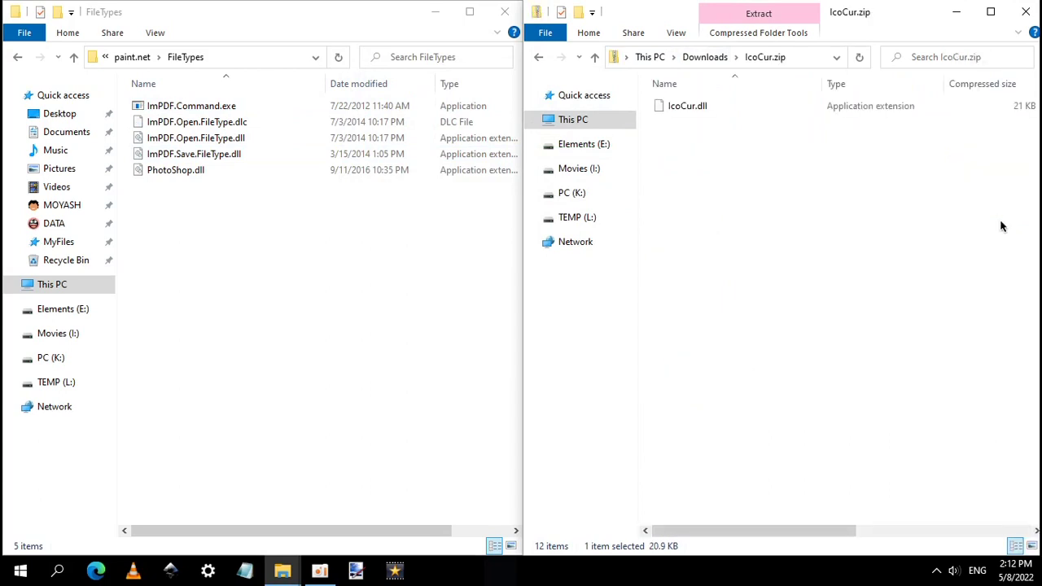
pyautogui.click(690, 106)
pyautogui.rightClick(690, 106)
pyautogui.click(722, 157)
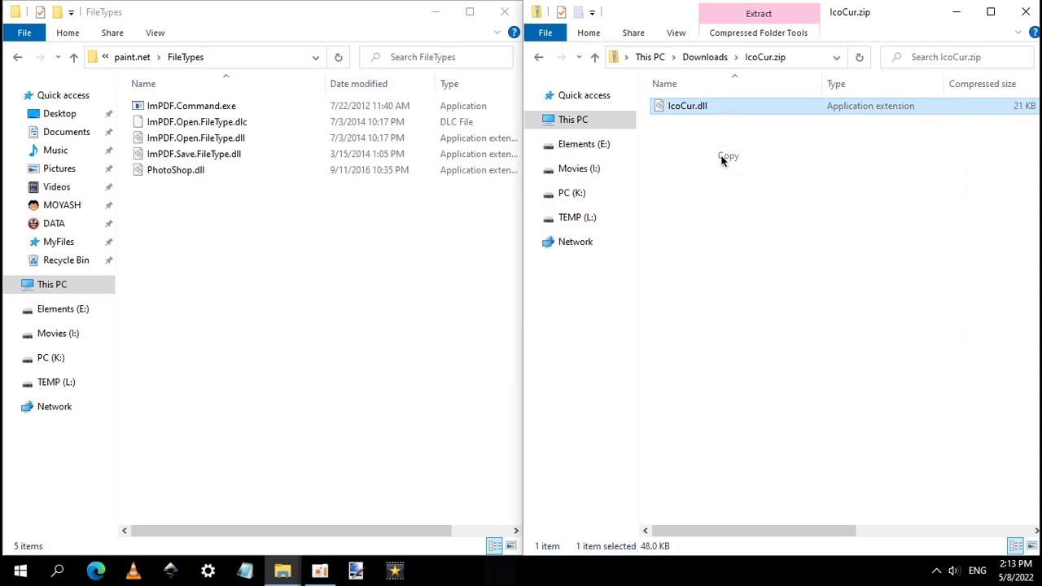
pyautogui.click(353, 282)
pyautogui.rightClick(353, 282)
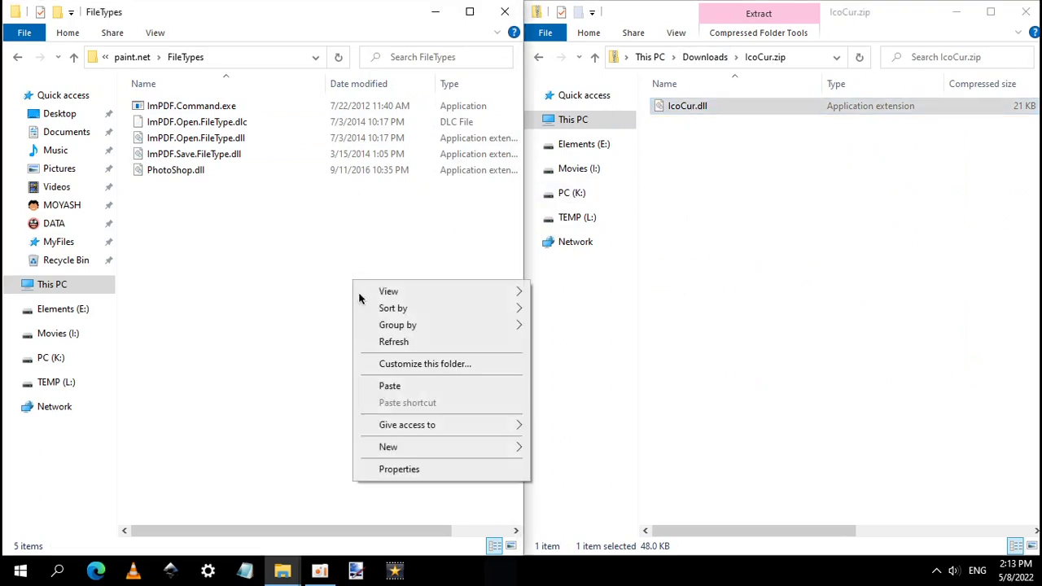
pyautogui.click(398, 388)
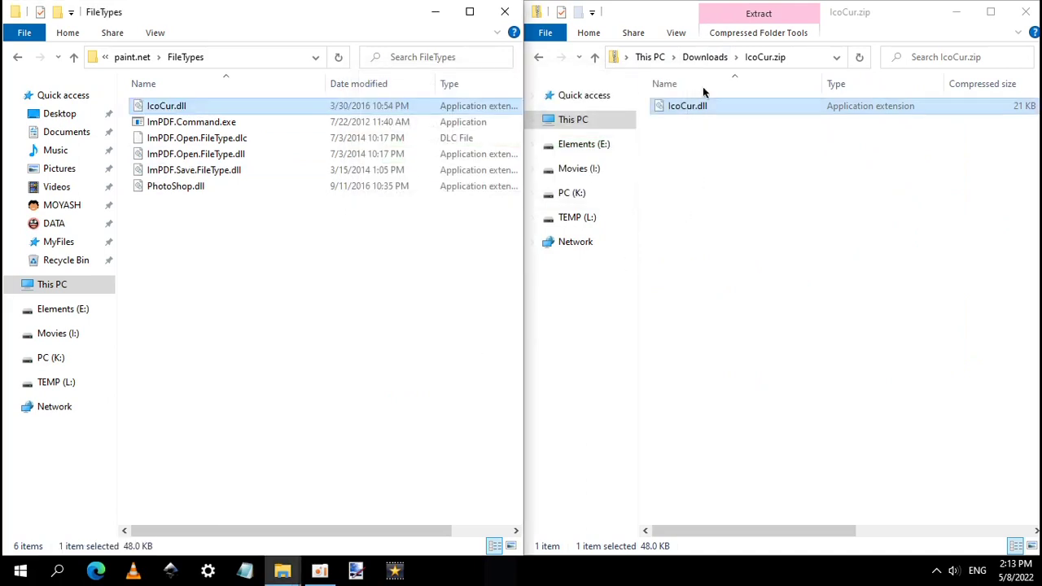
# - Open WebPFileType.zip from Downloads and read in Readme.txt which WebP files to install and where
pyautogui.click(698, 57)
pyautogui.doubleClick(879, 223)
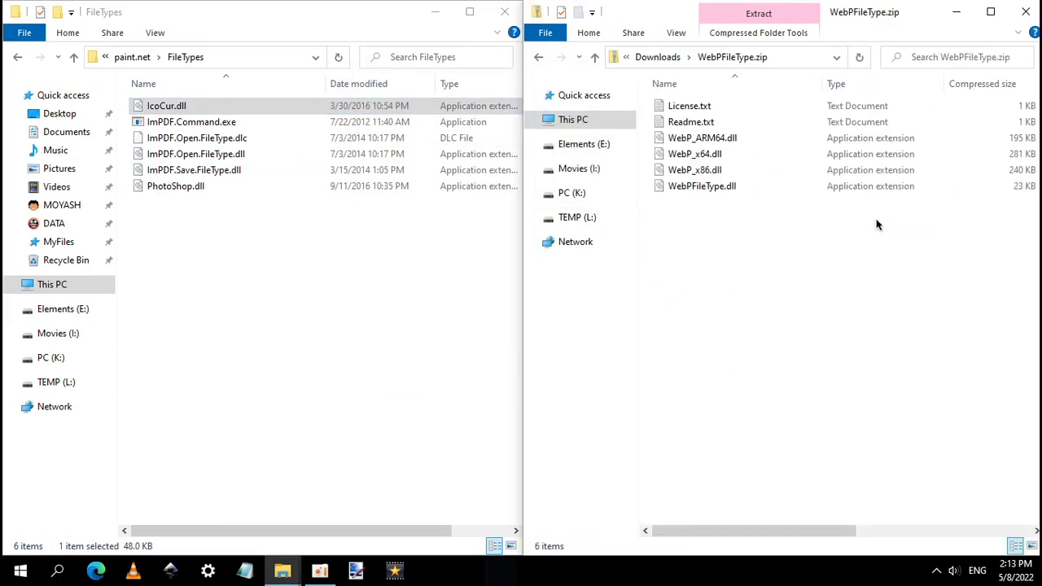
pyautogui.click(734, 122)
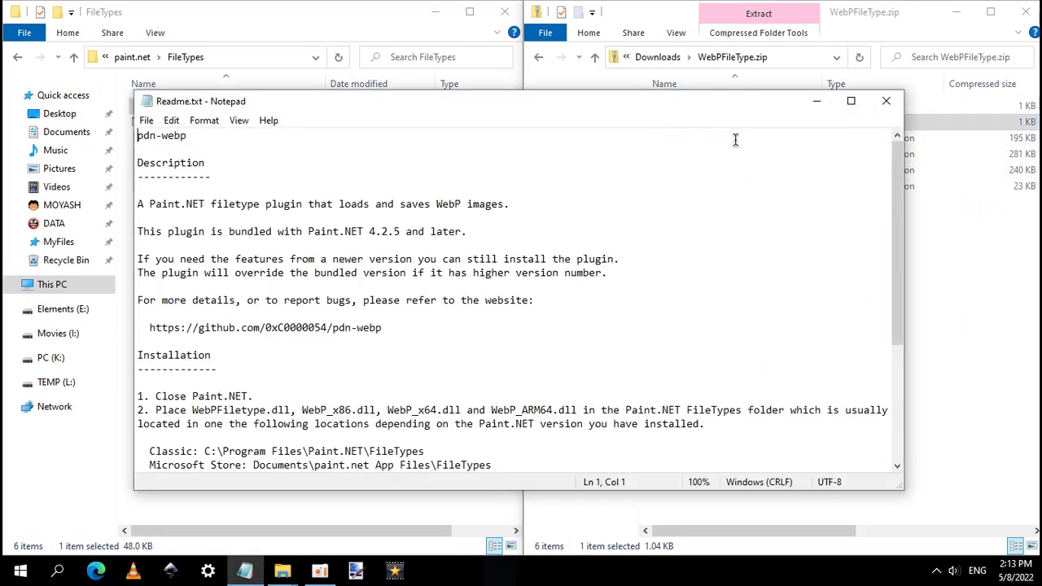
pyautogui.scroll(-5, 727, 273)
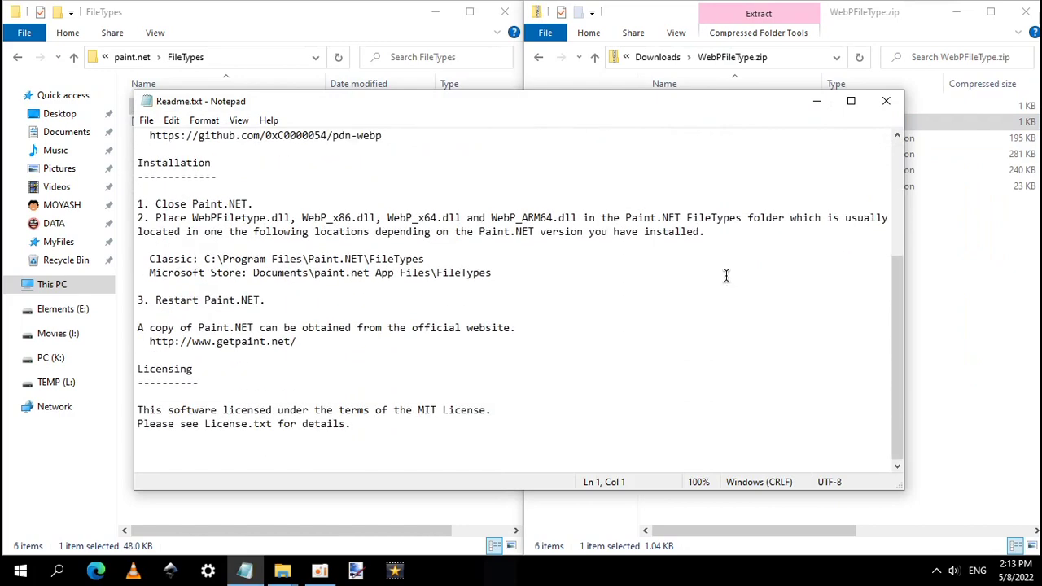
pyautogui.click(886, 102)
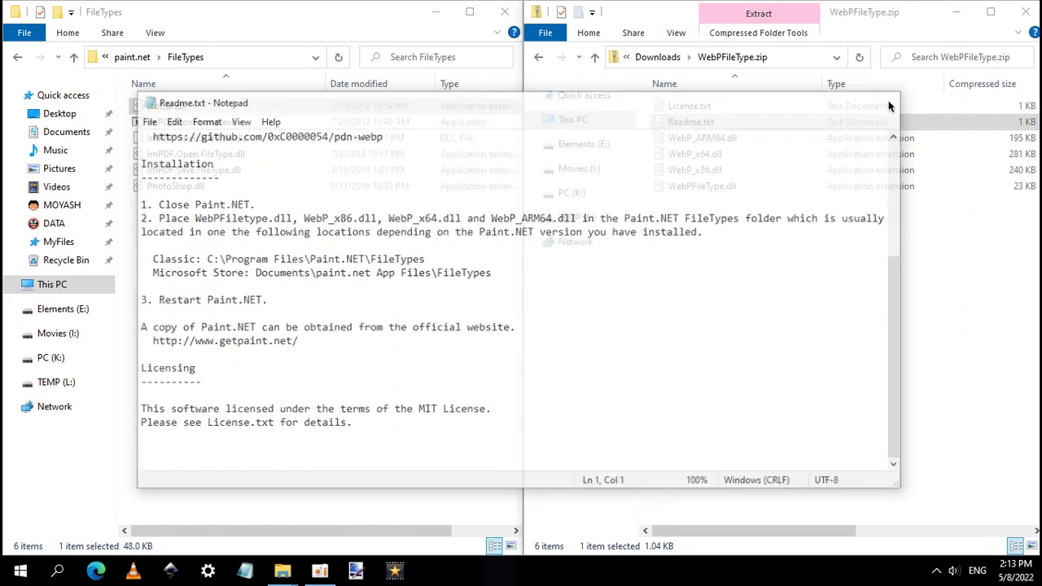
# - Copy WebP_ARM64.dll, WebP_x64.dll, WebP_x86.dll and WebPFileType.dll into the paint.net FileTypes folder, granting administrator permission
pyautogui.moveTo(803, 223); pyautogui.dragTo(698, 156)
pyautogui.rightClick(698, 156)
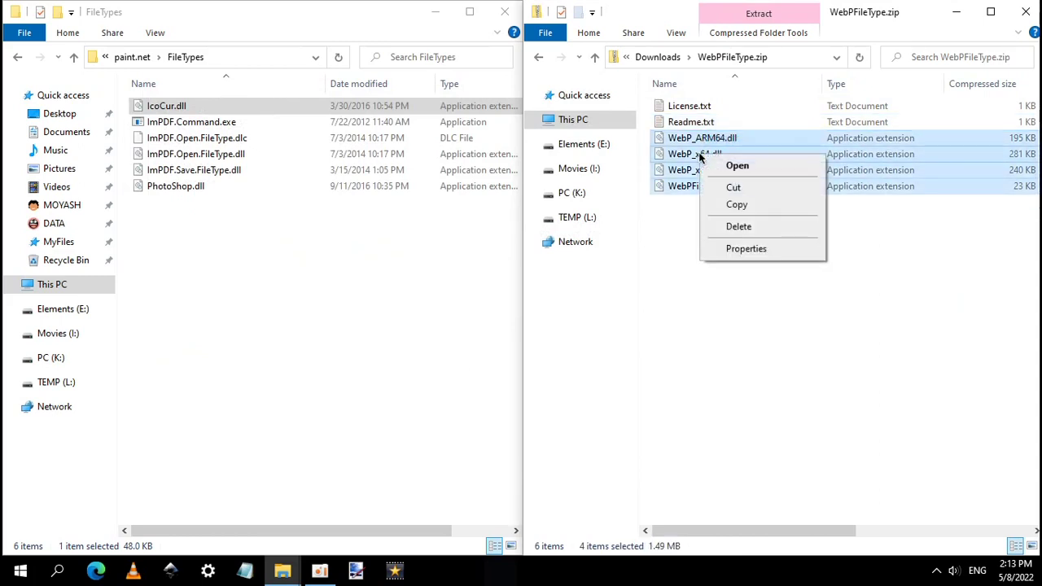
pyautogui.click(735, 205)
pyautogui.click(387, 330)
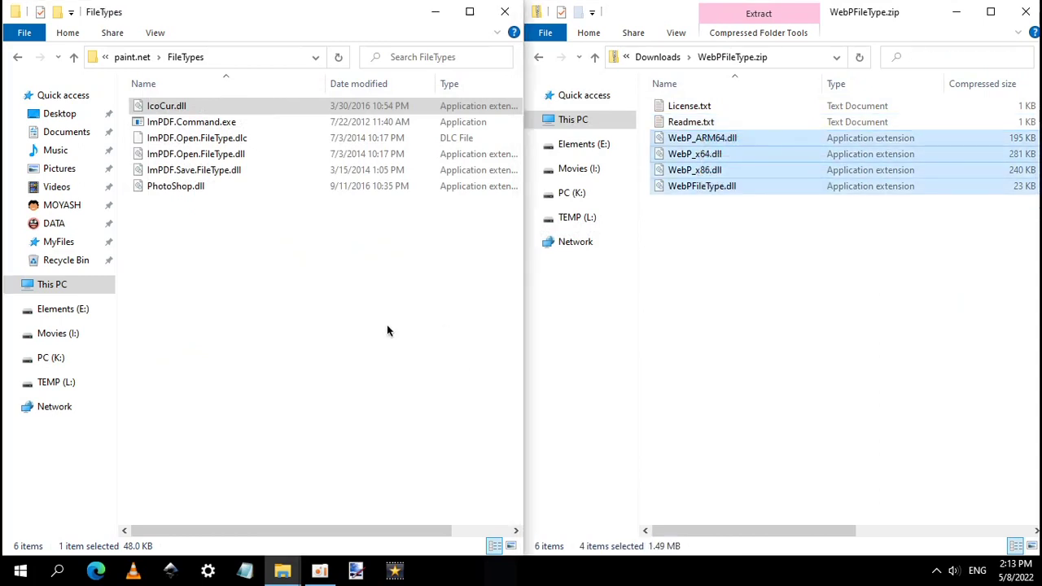
pyautogui.rightClick(387, 330)
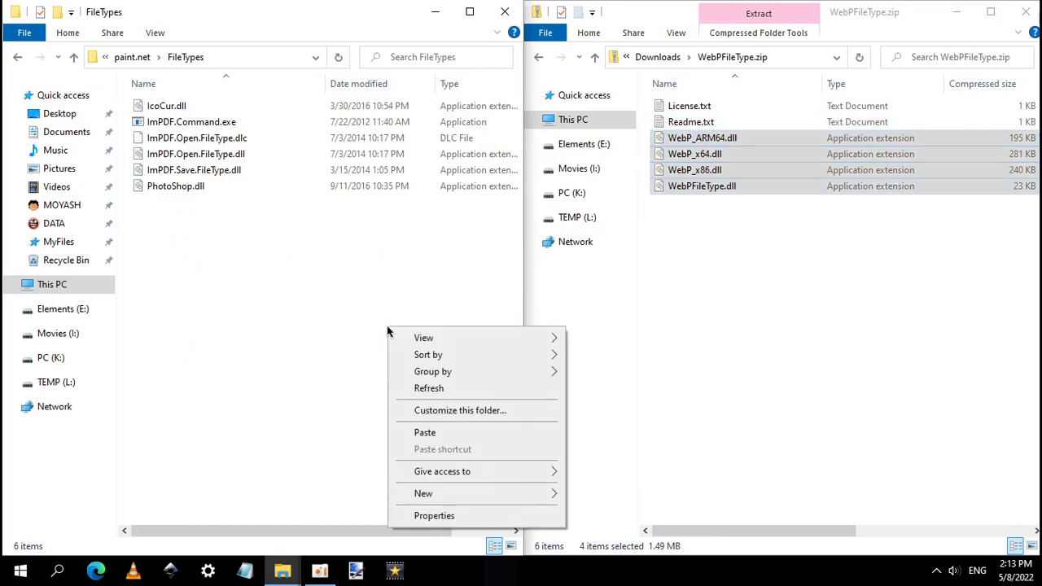
pyautogui.click(433, 440)
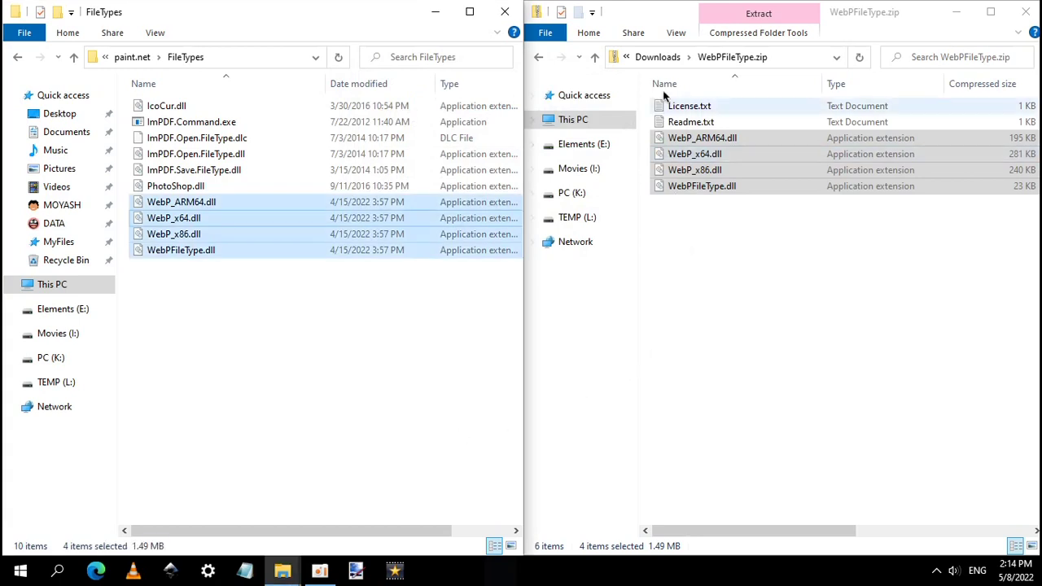
# - Read the installation section of ImAWEBP.FileType.ReadMe.txt inside the ImAWEBP zip from Downloads, and return to the zip's top level
pyautogui.click(661, 61)
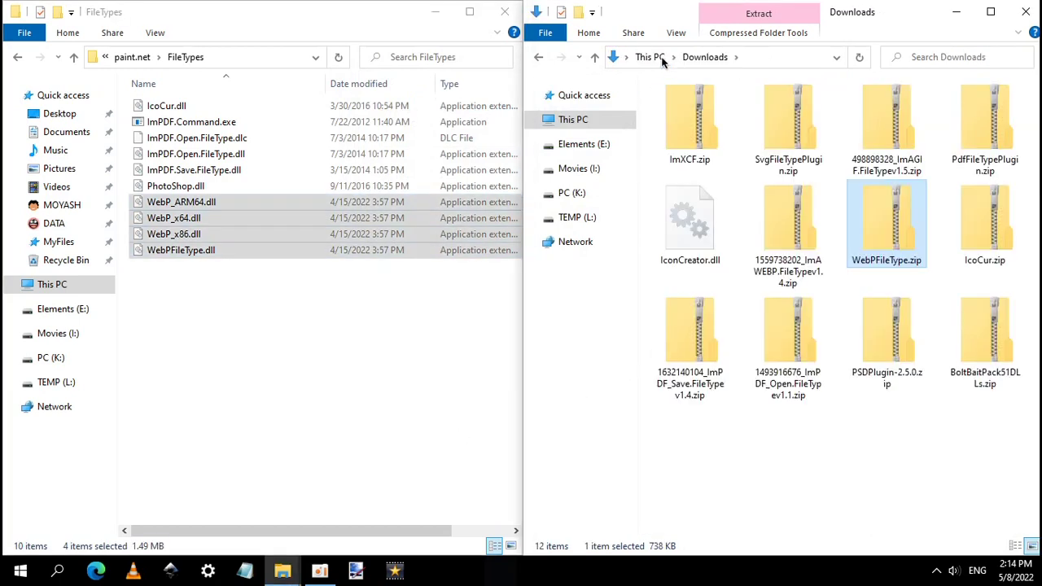
pyautogui.doubleClick(780, 220)
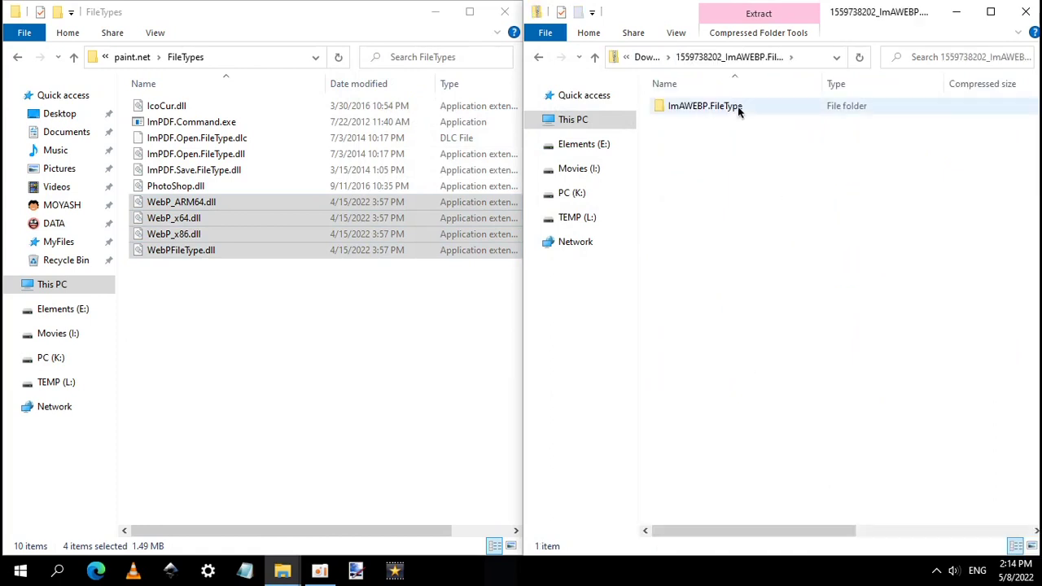
pyautogui.doubleClick(737, 106)
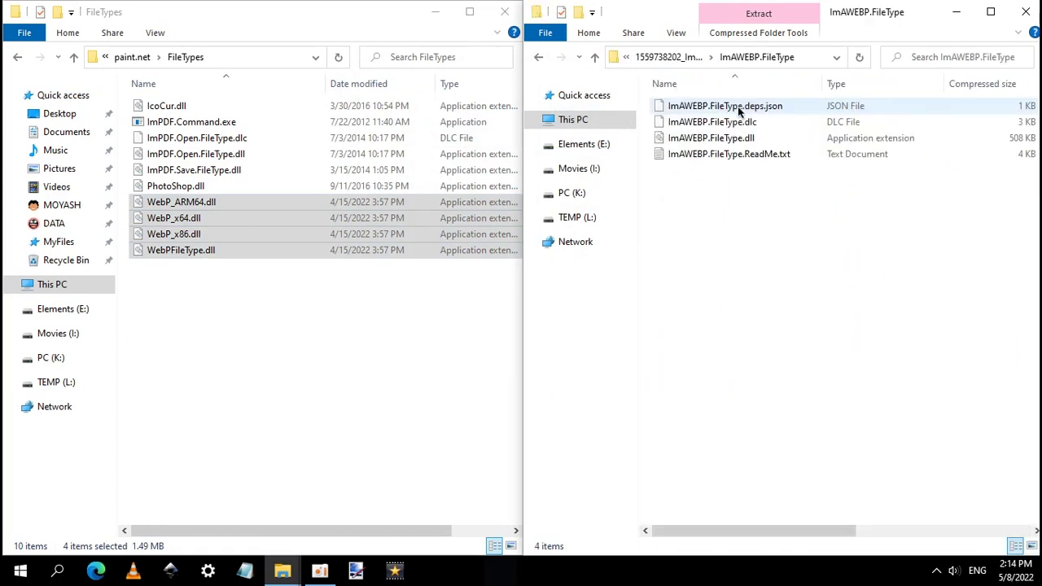
pyautogui.click(750, 156)
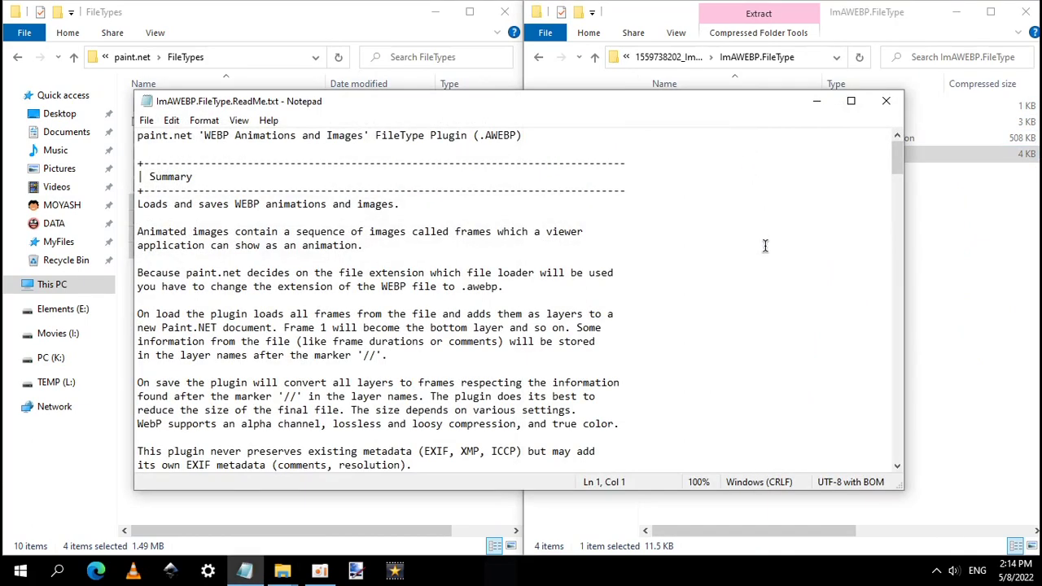
pyautogui.scroll(-6, 765, 244)
pyautogui.scroll(-7, 765, 246)
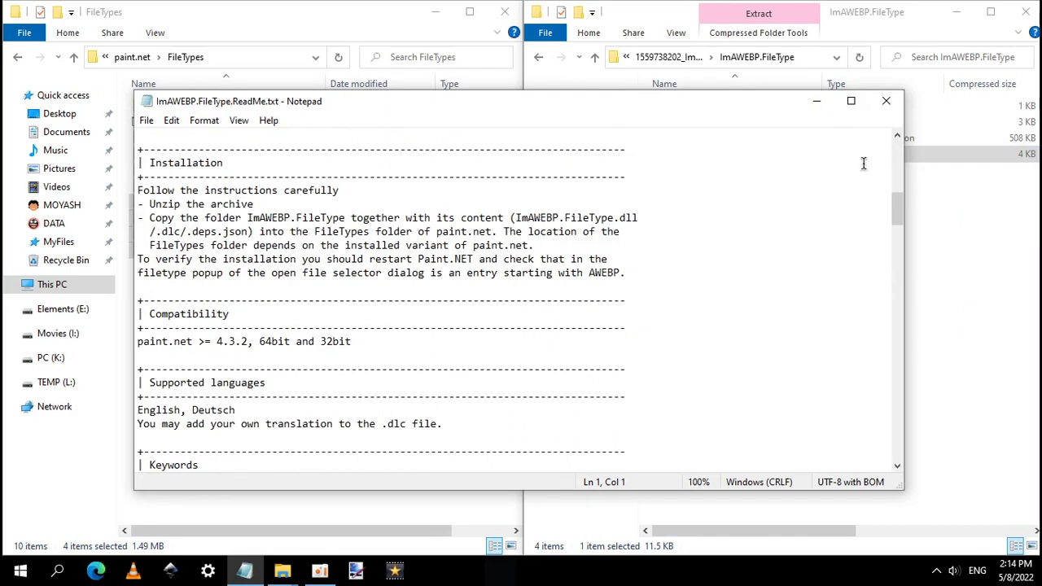
pyautogui.click(887, 104)
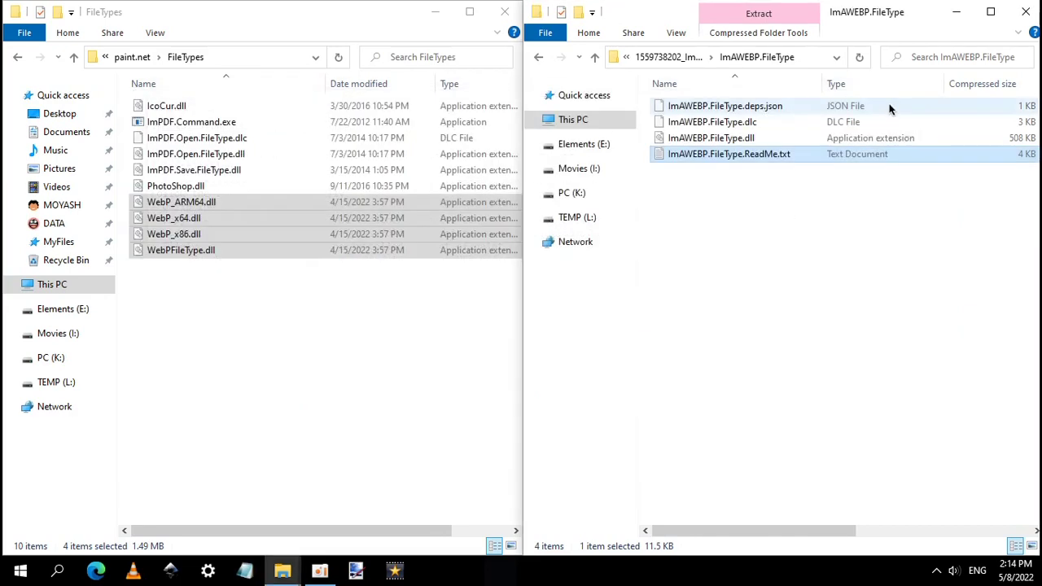
pyautogui.click(669, 58)
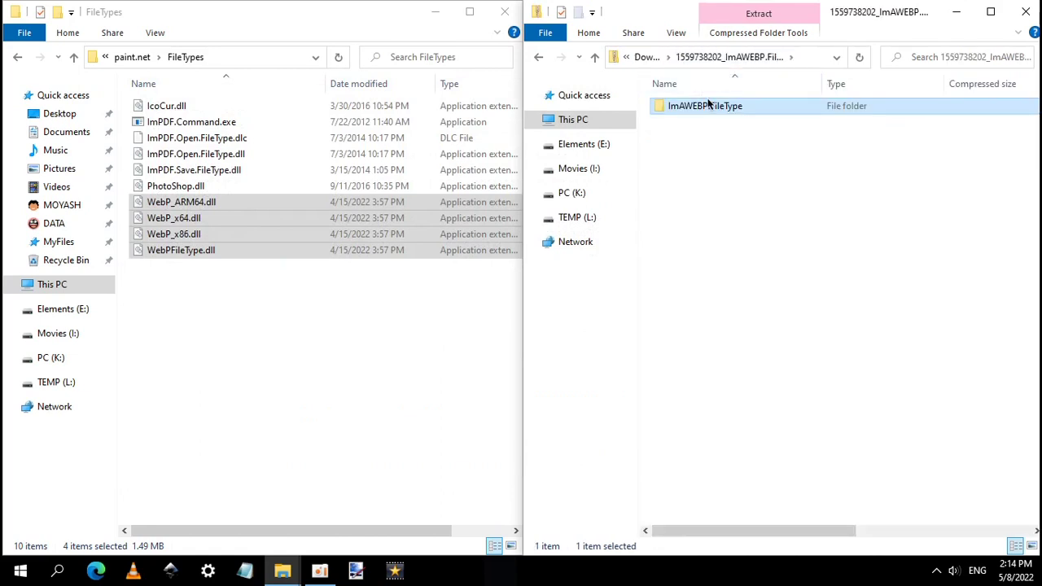
# - Copy the ImAWEBP.FileType folder from the zip into the paint.net FileTypes folder
pyautogui.rightClick(709, 110)
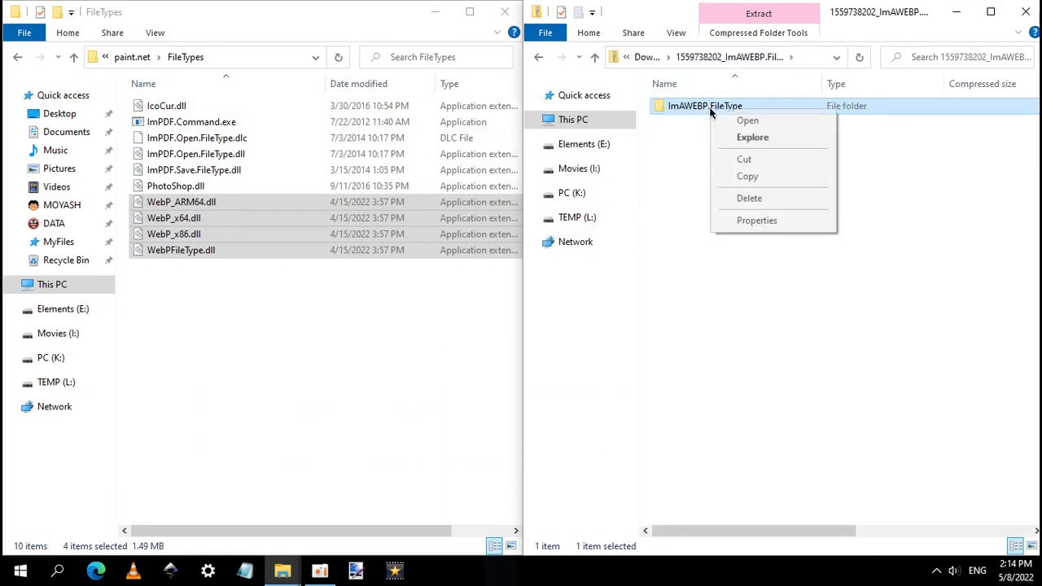
pyautogui.click(765, 176)
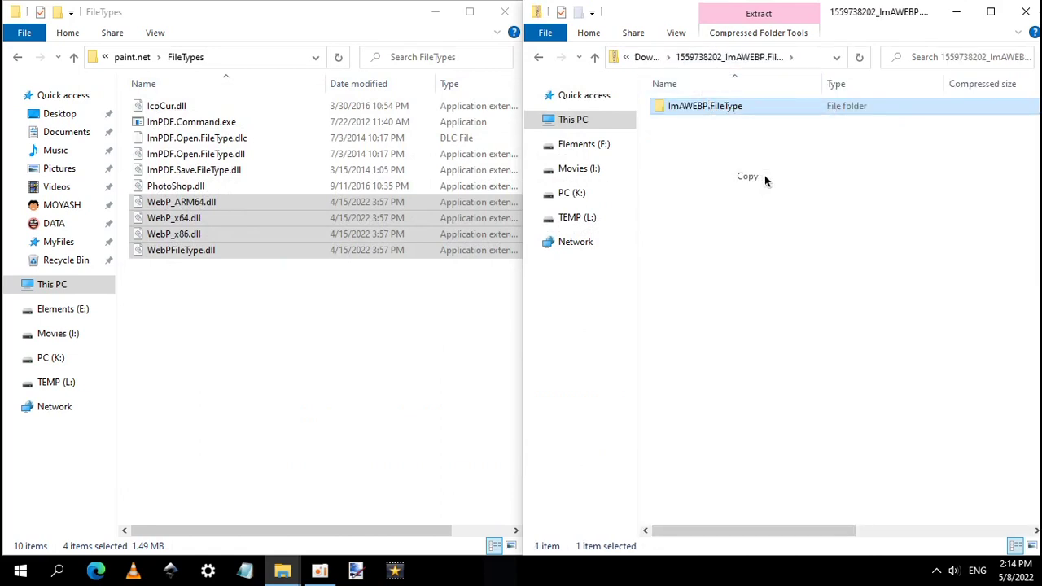
pyautogui.rightClick(333, 339)
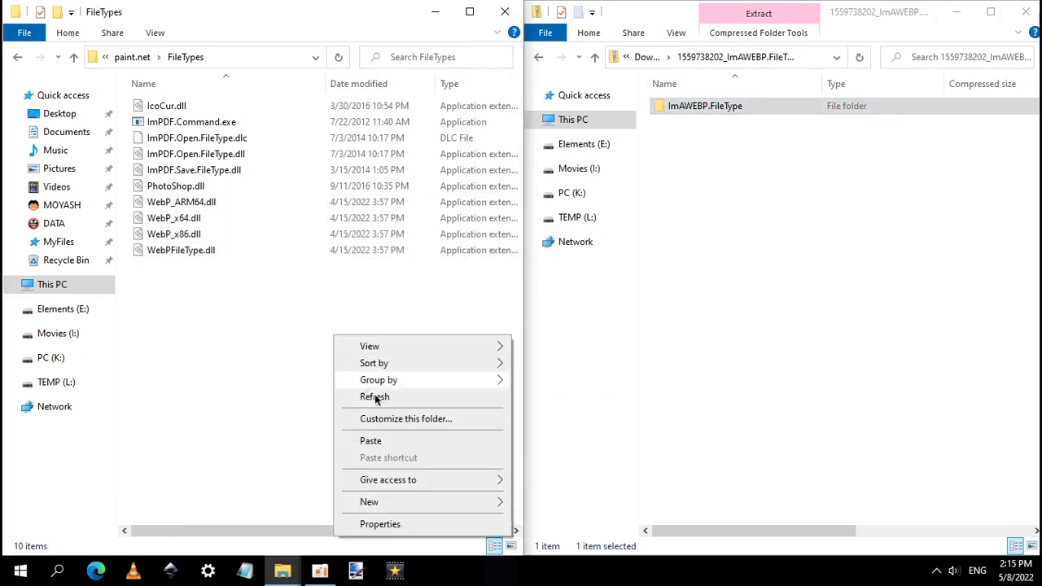
pyautogui.click(418, 441)
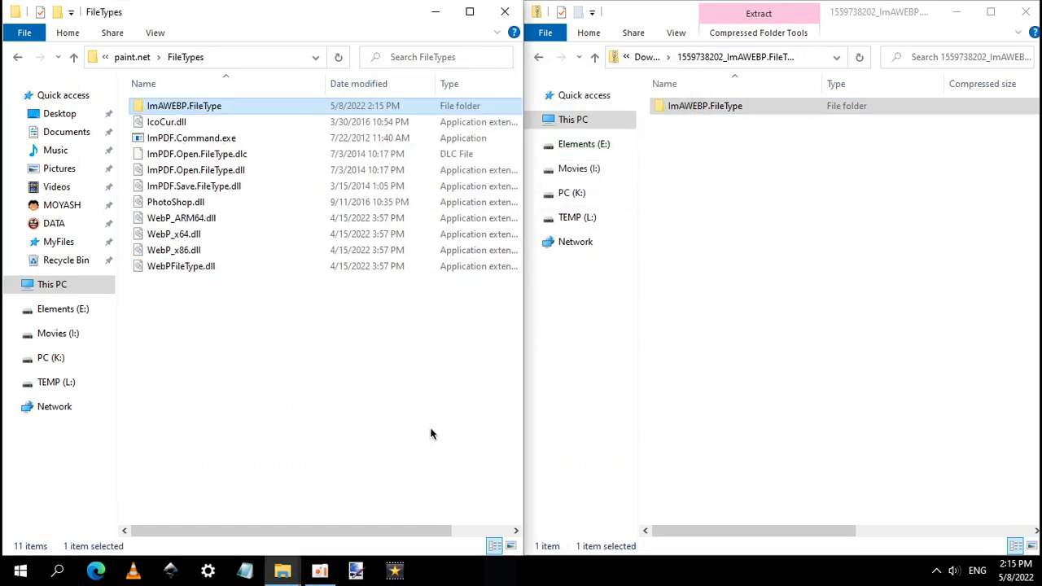
# - Return to Downloads and copy IconCreator.dll into the paint.net FileTypes folder
pyautogui.click(647, 57)
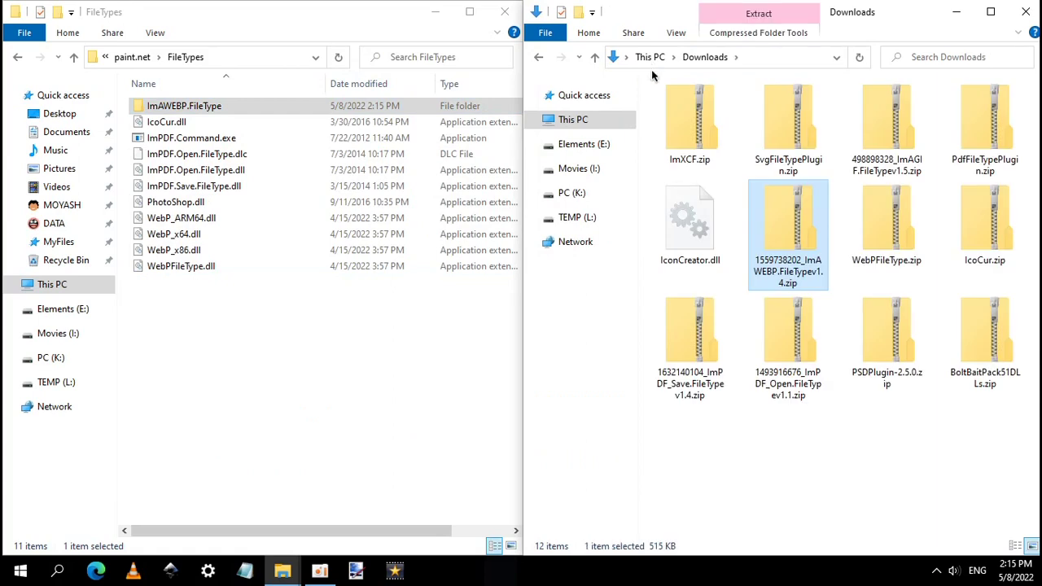
pyautogui.rightClick(687, 226)
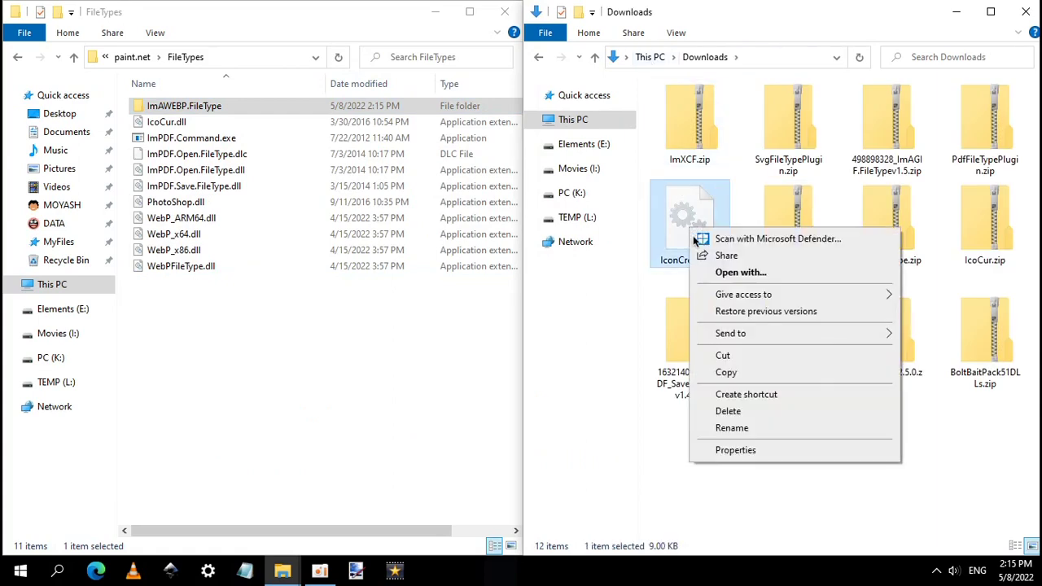
pyautogui.click(752, 372)
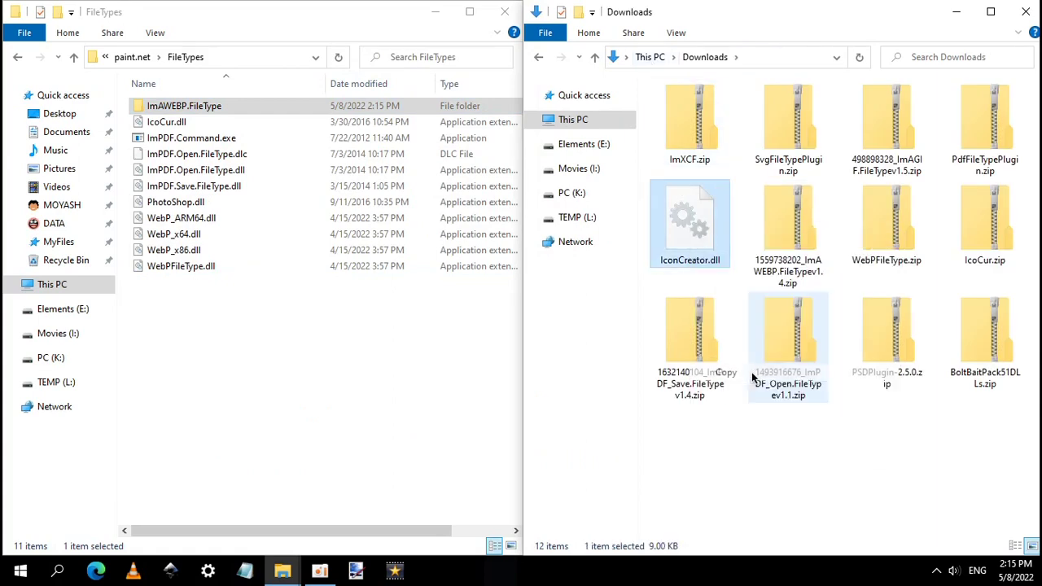
pyautogui.click(371, 382)
pyautogui.rightClick(374, 380)
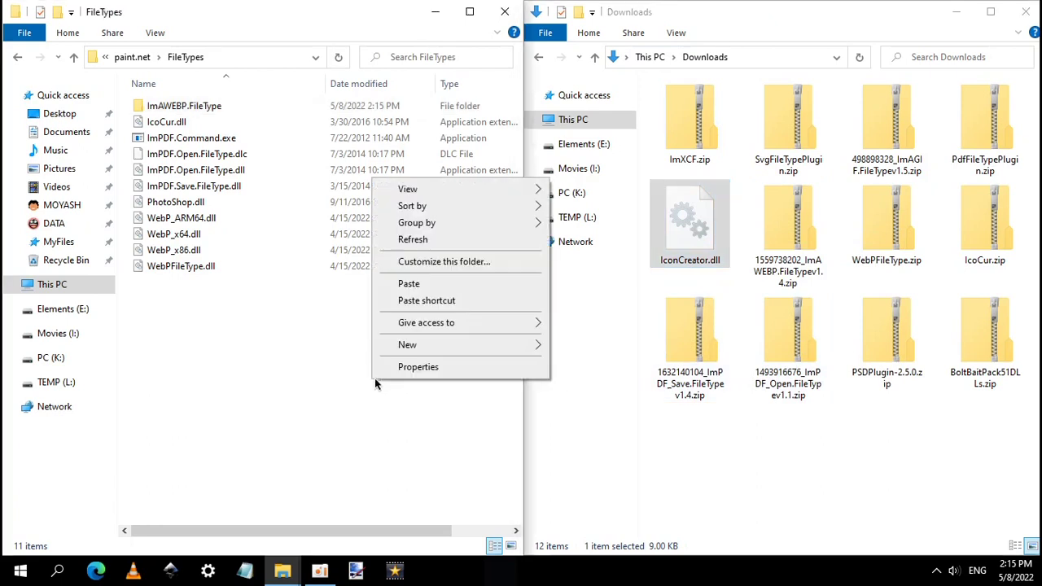
pyautogui.click(438, 283)
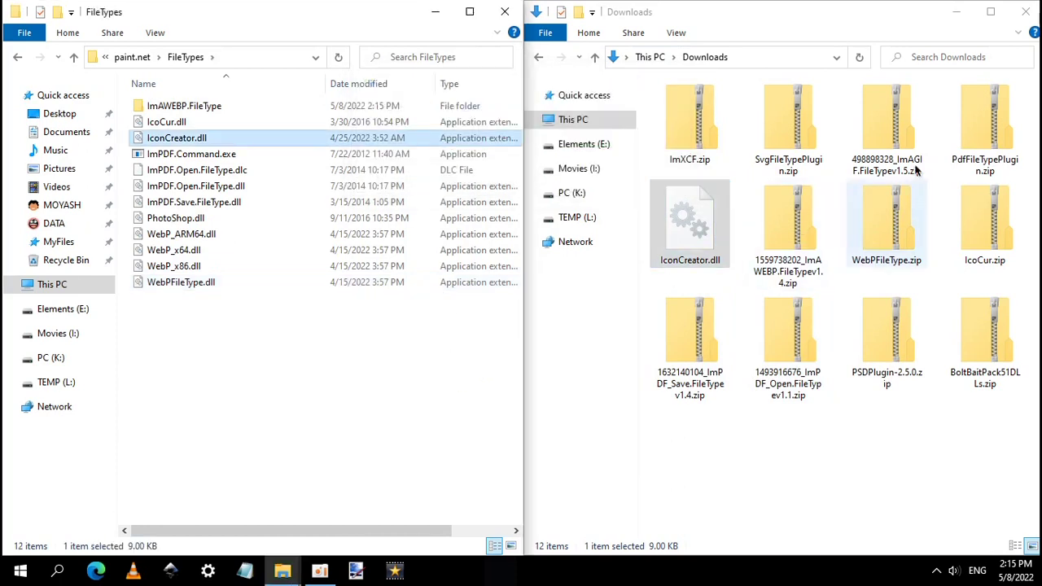
# - Copy PdfFileType.deps.json, PdfFileType.dll and the three pdfium DLLs from PdfFileTypePlugin.zip in Downloads into the paint.net FileTypes folder
pyautogui.click(970, 134)
pyautogui.doubleClick(971, 134)
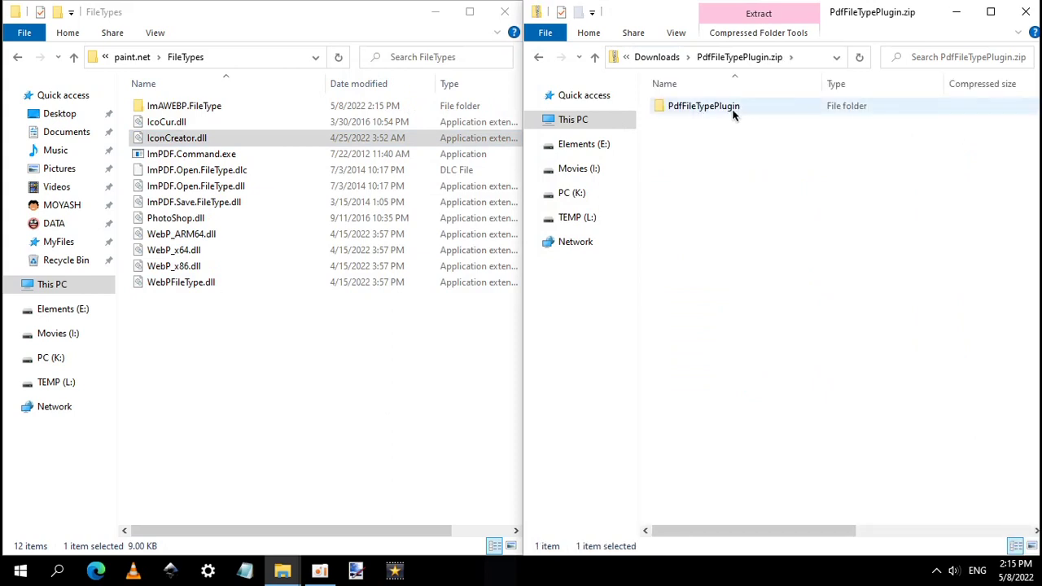
pyautogui.doubleClick(733, 112)
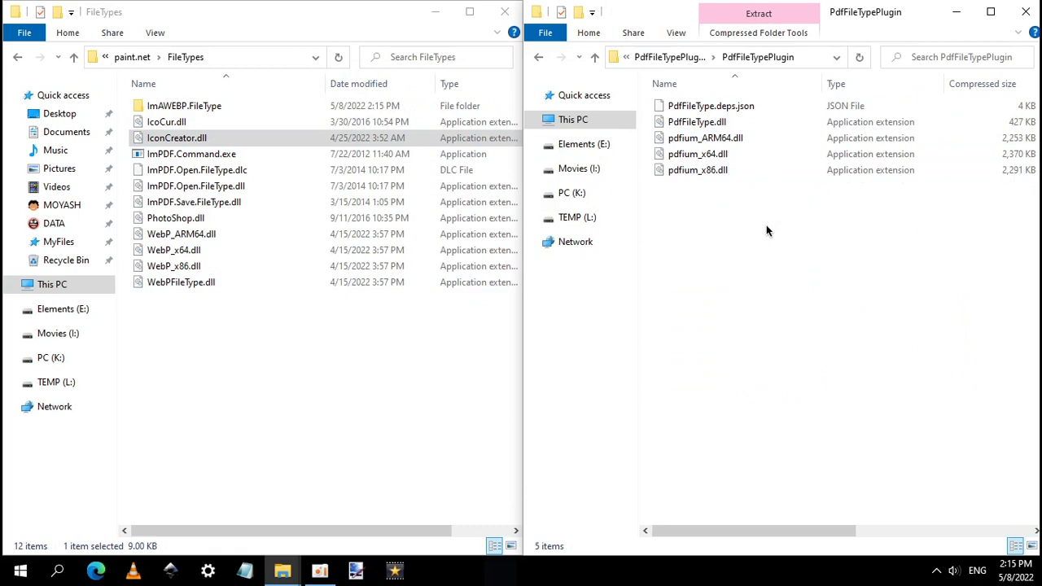
pyautogui.moveTo(762, 224); pyautogui.dragTo(678, 100)
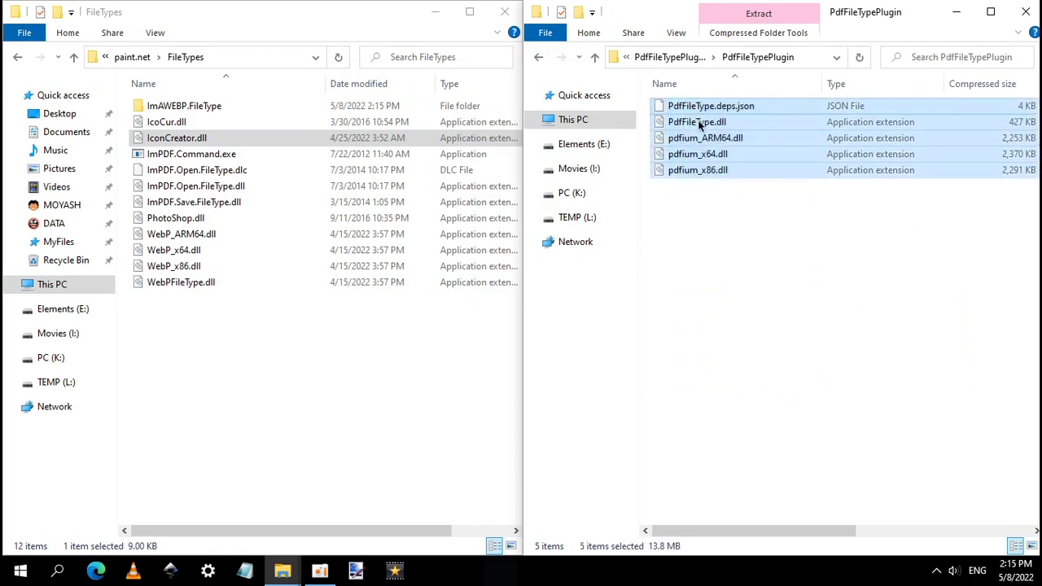
pyautogui.rightClick(700, 123)
pyautogui.click(729, 173)
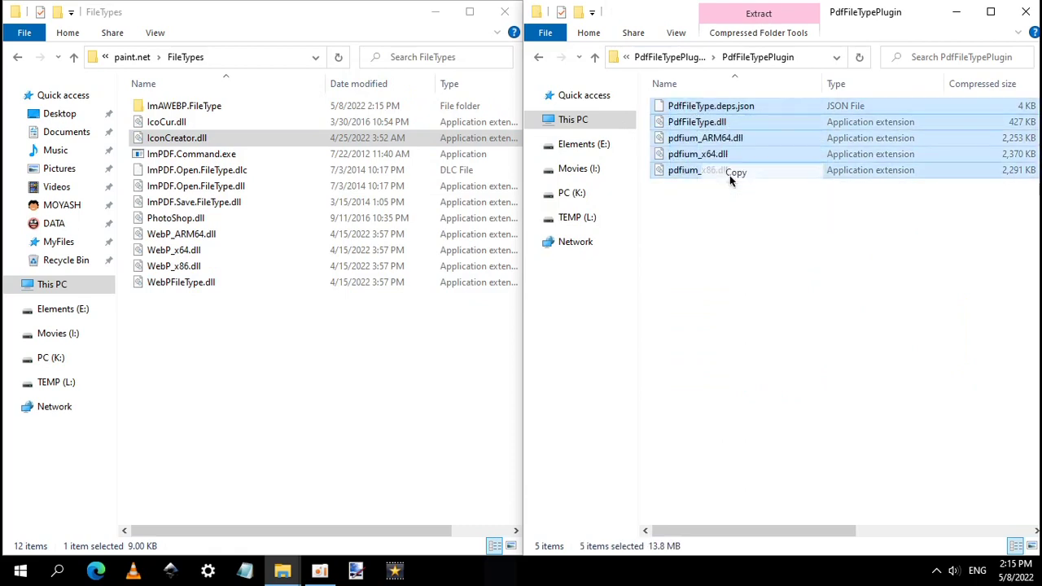
pyautogui.rightClick(156, 497)
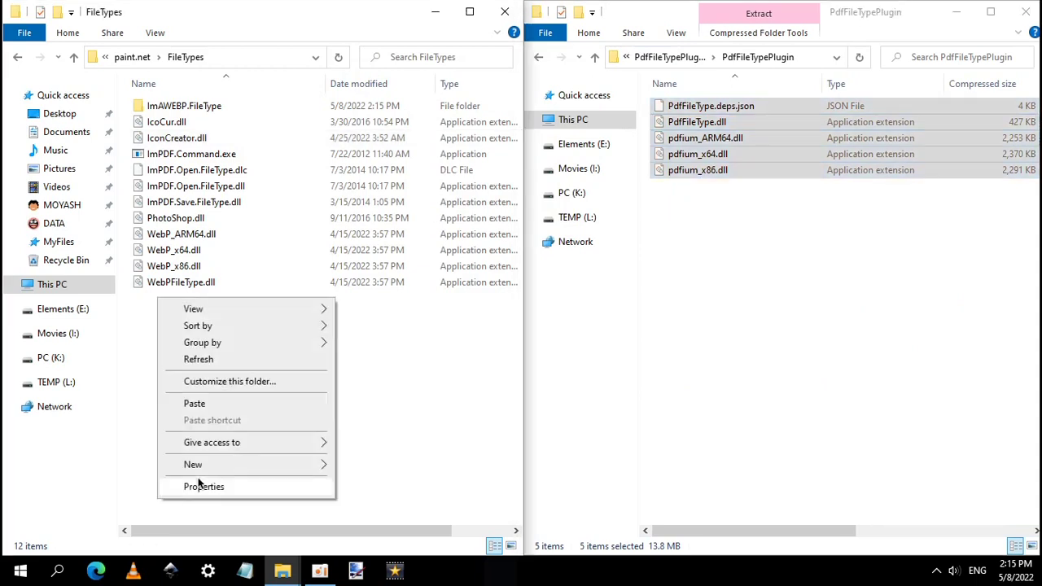
pyautogui.click(242, 403)
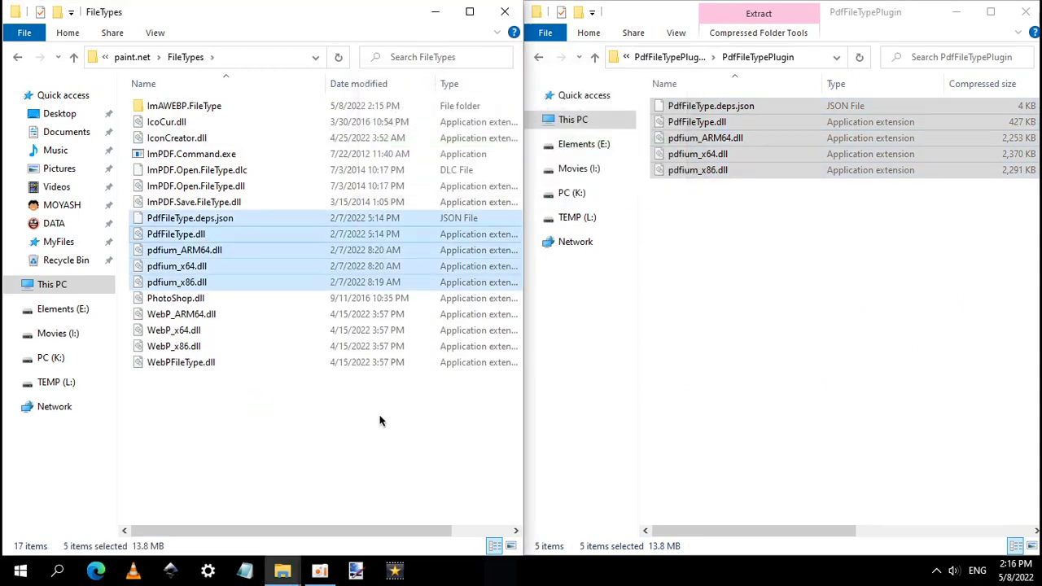
# - Read the installation section of ImAGIF.FileType.ReadMe.txt inside the ImAGIF zip from Downloads, and return to the zip's top level
pyautogui.click(663, 57)
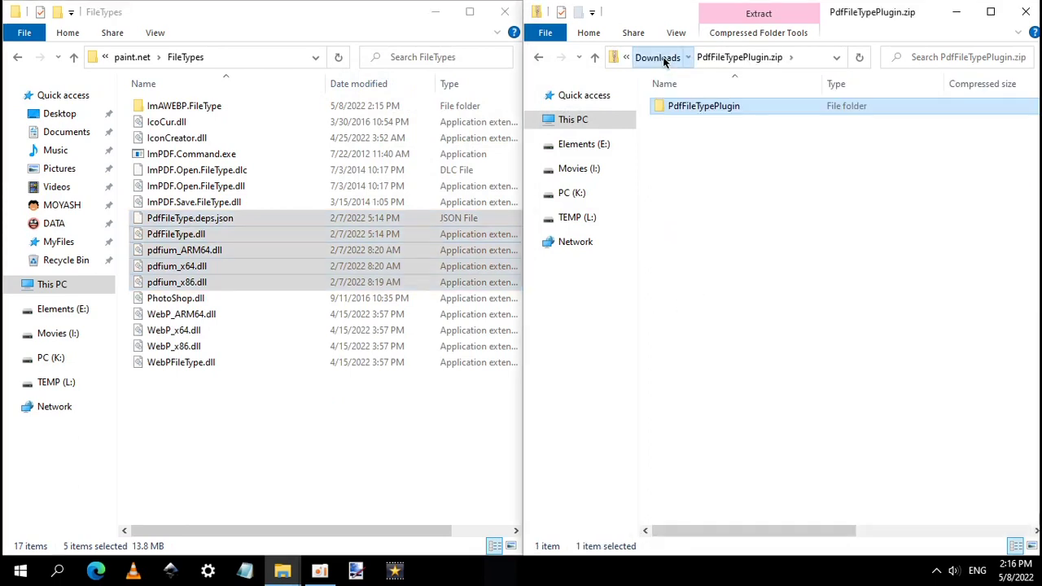
pyautogui.click(661, 58)
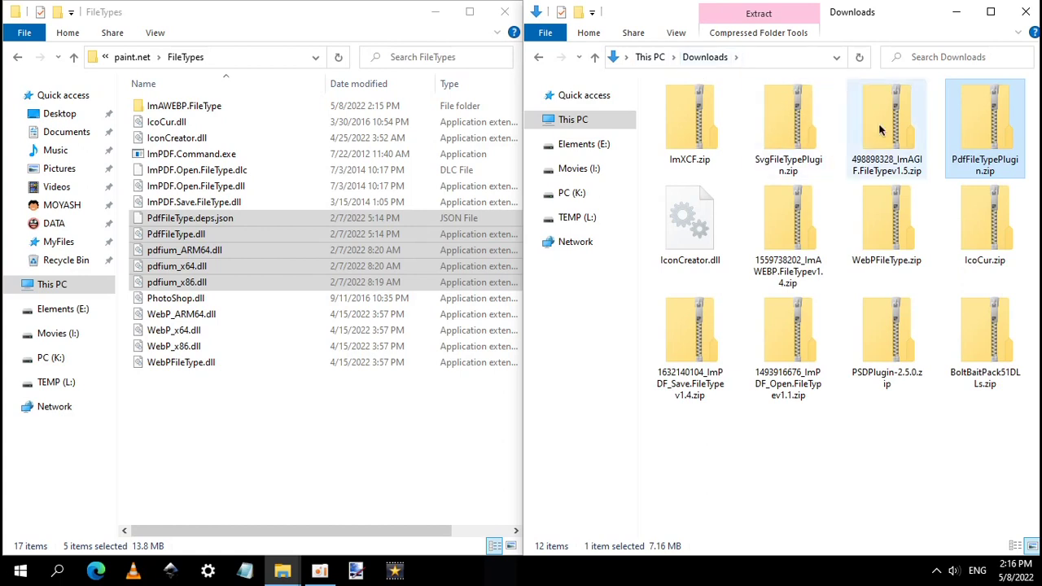
pyautogui.doubleClick(886, 131)
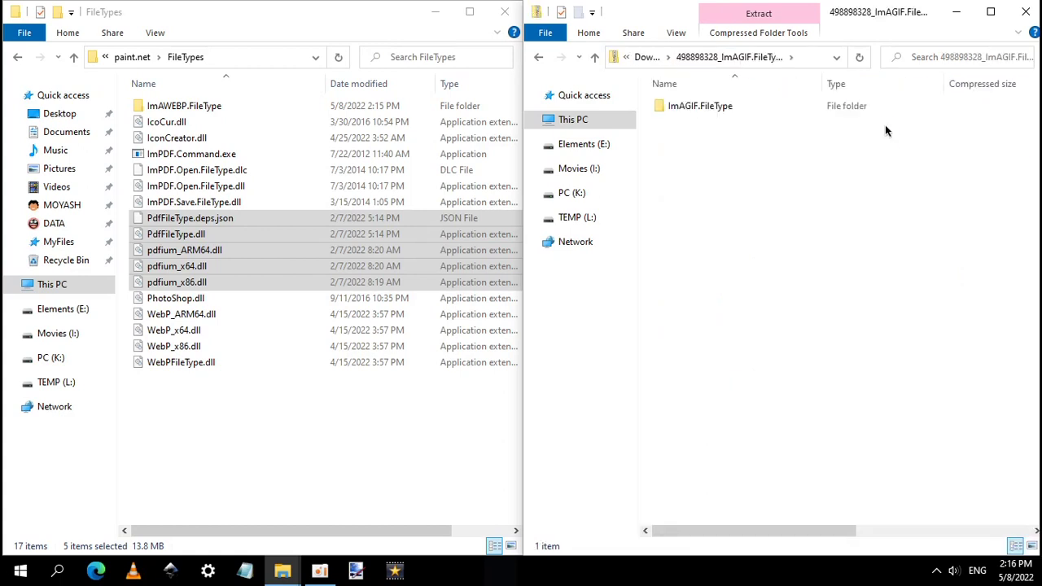
pyautogui.doubleClick(742, 108)
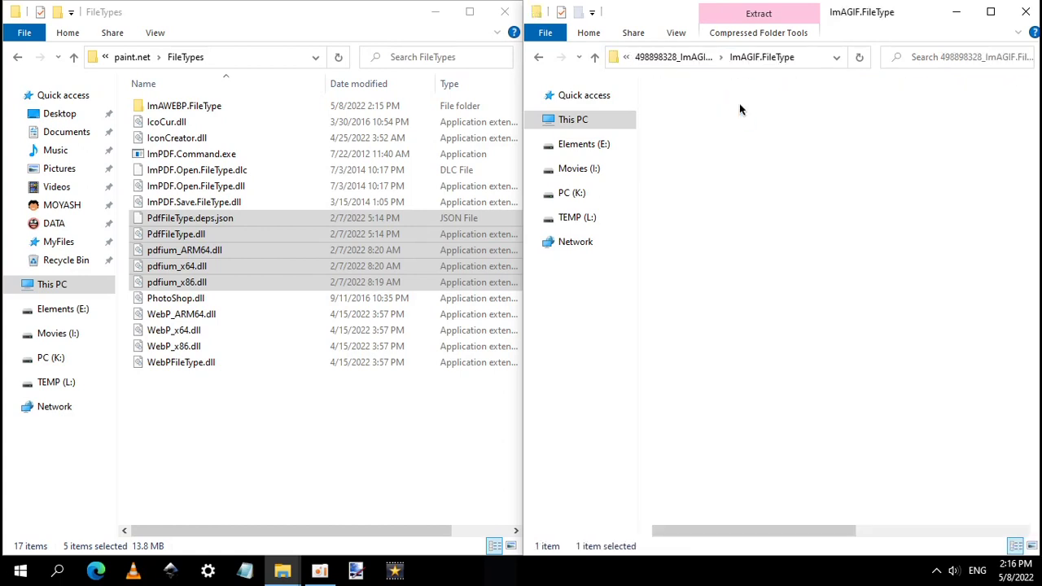
pyautogui.doubleClick(741, 154)
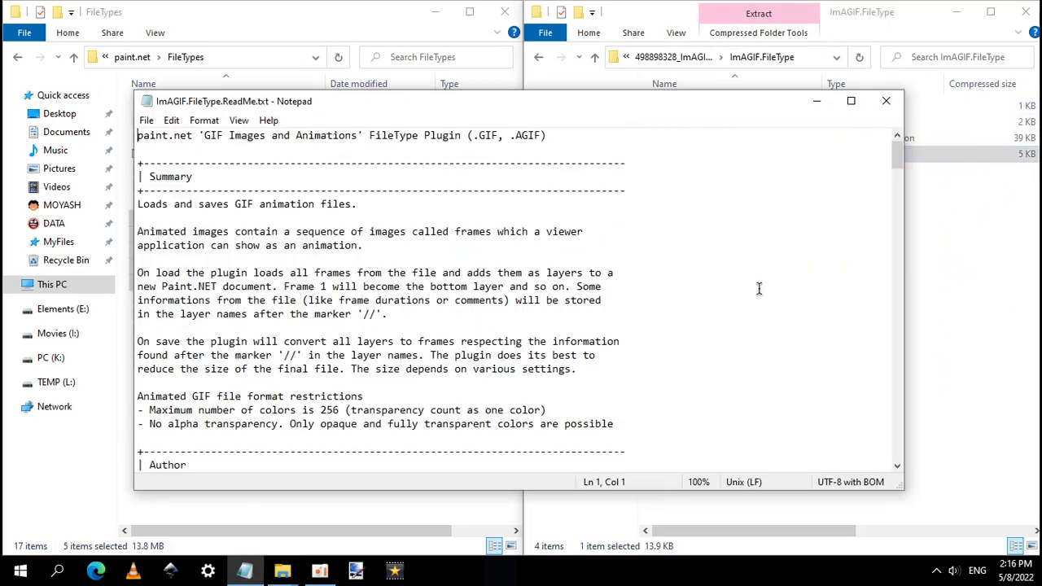
pyautogui.scroll(-7, 759, 290)
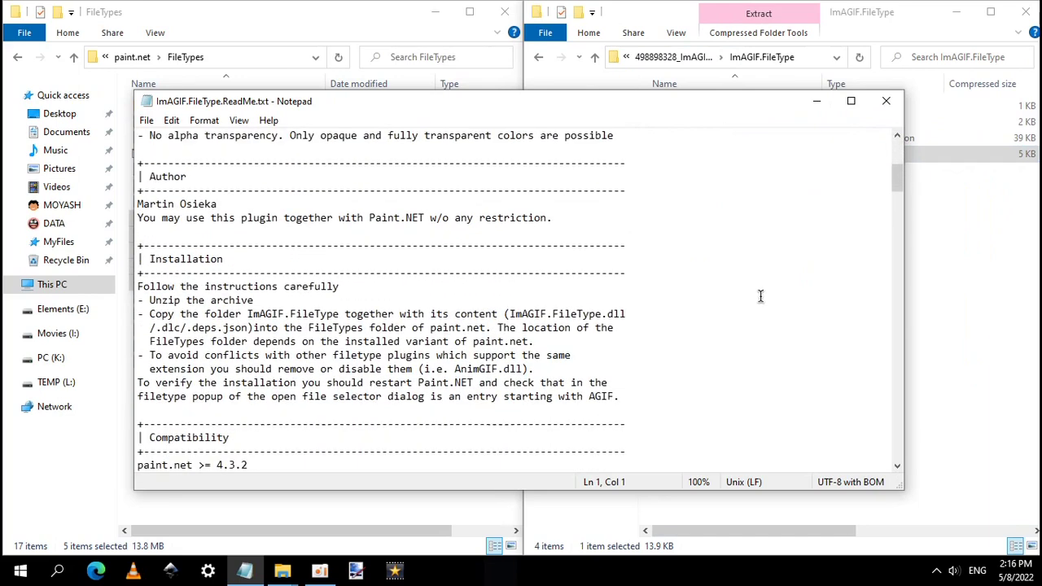
pyautogui.click(886, 103)
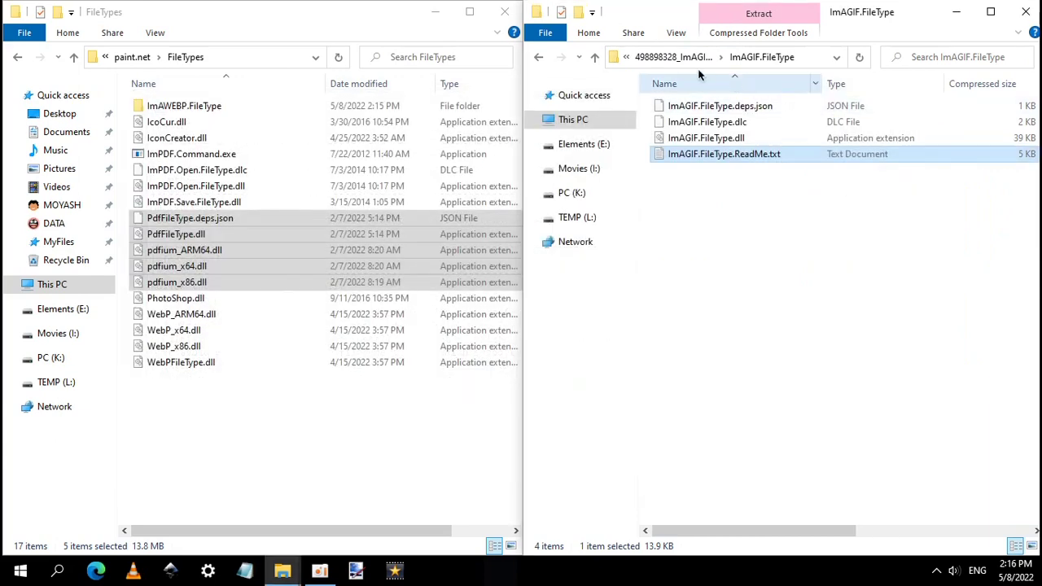
pyautogui.click(676, 57)
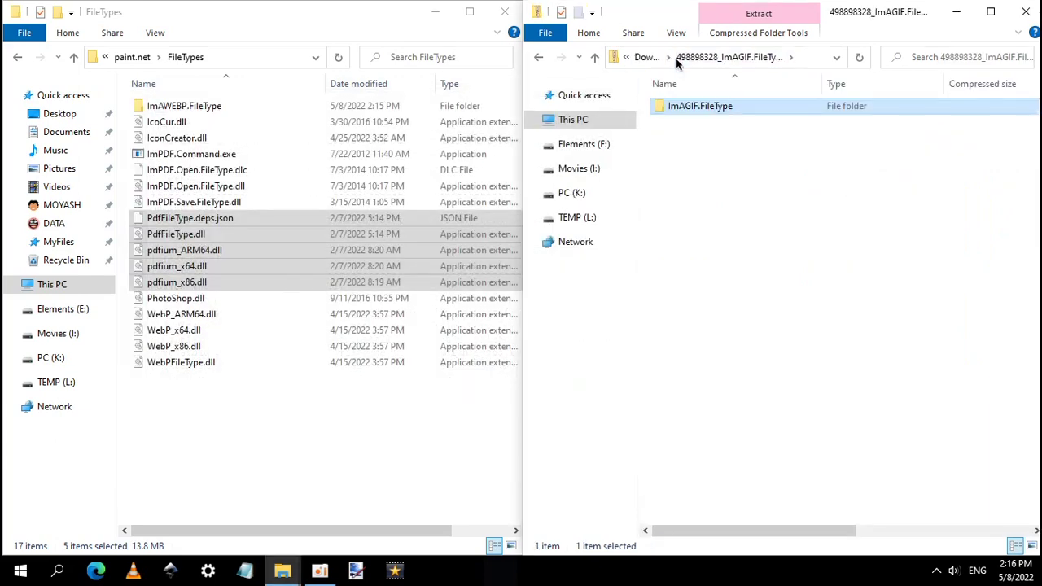
# - Copy the ImAGIF.FileType folder from the zip into the paint.net FileTypes folder
pyautogui.rightClick(698, 107)
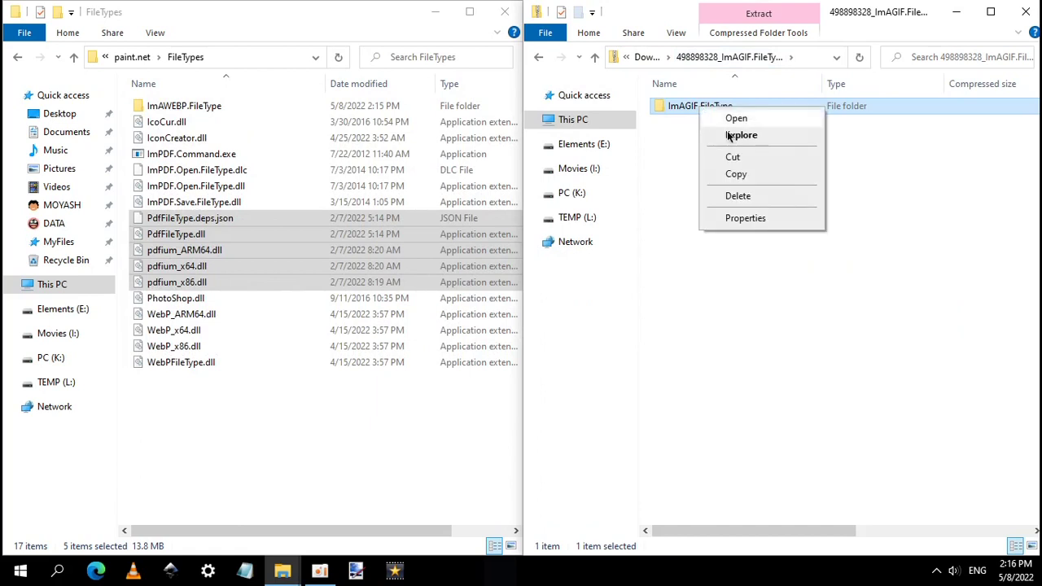
pyautogui.click(788, 173)
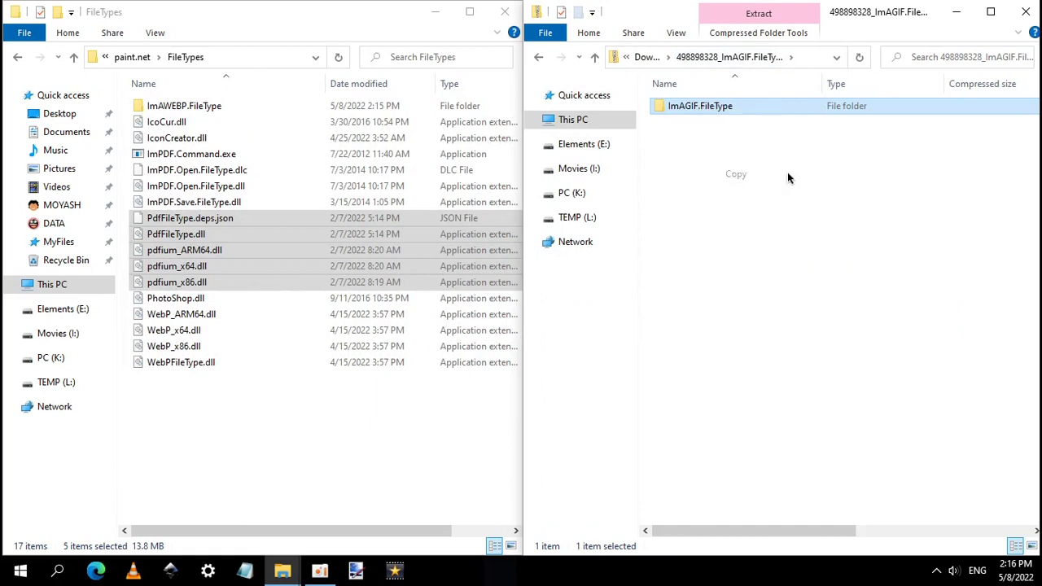
pyautogui.click(353, 440)
pyautogui.rightClick(353, 440)
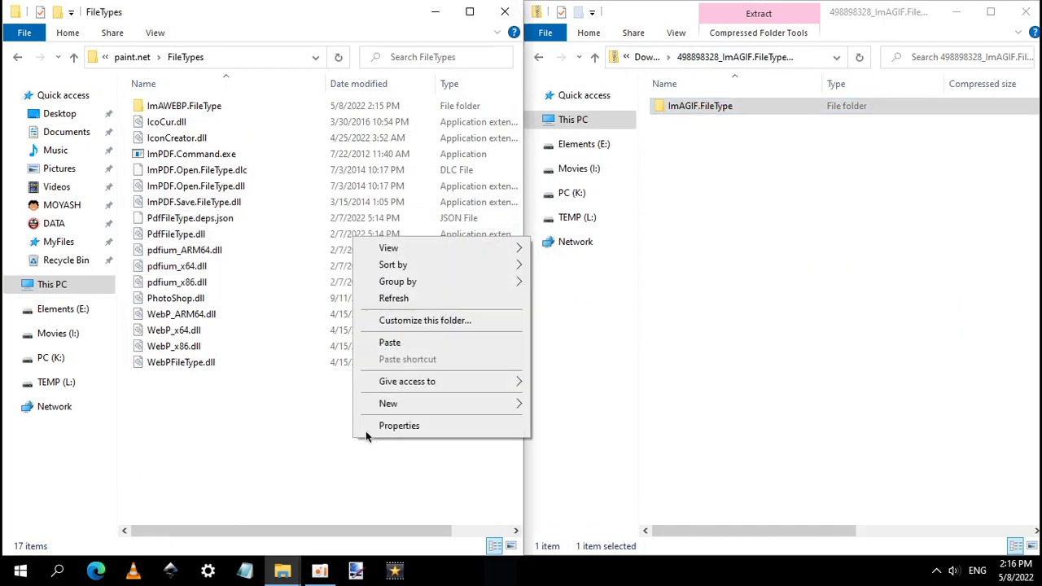
pyautogui.click(468, 343)
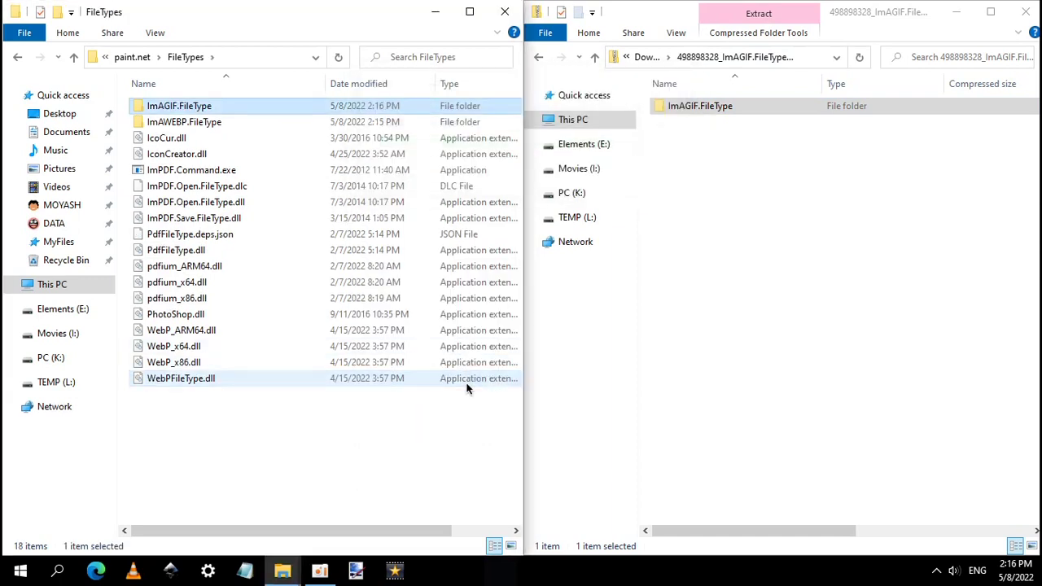
# - Return to Downloads and copy SvgFileType.dll from SvgFileTypePlugin.zip into the paint.net FileTypes folder
pyautogui.click(640, 58)
pyautogui.click(639, 59)
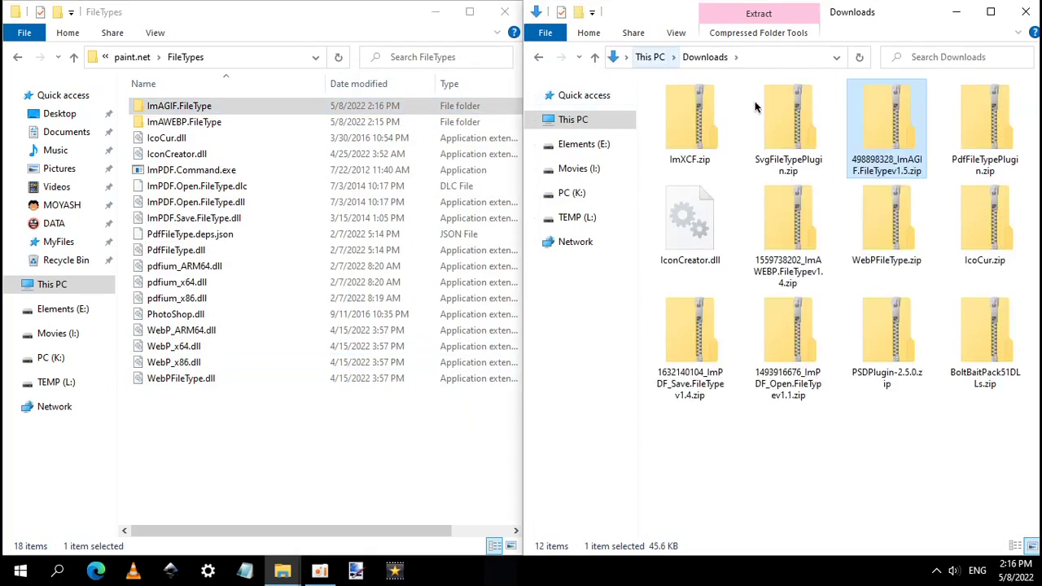
pyautogui.doubleClick(785, 126)
pyautogui.click(727, 106)
pyautogui.doubleClick(727, 106)
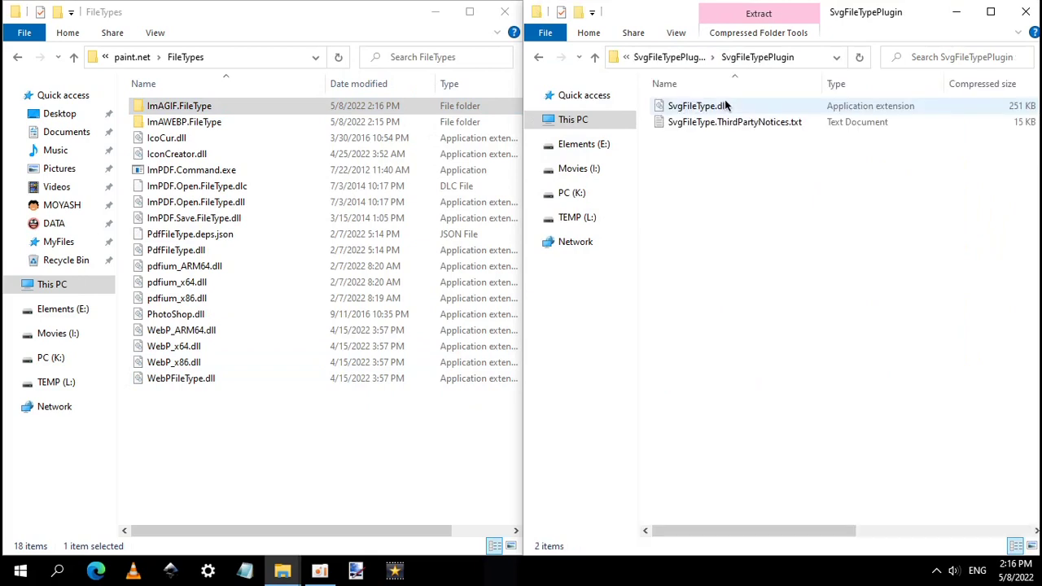
pyautogui.click(697, 108)
pyautogui.rightClick(697, 107)
pyautogui.click(760, 156)
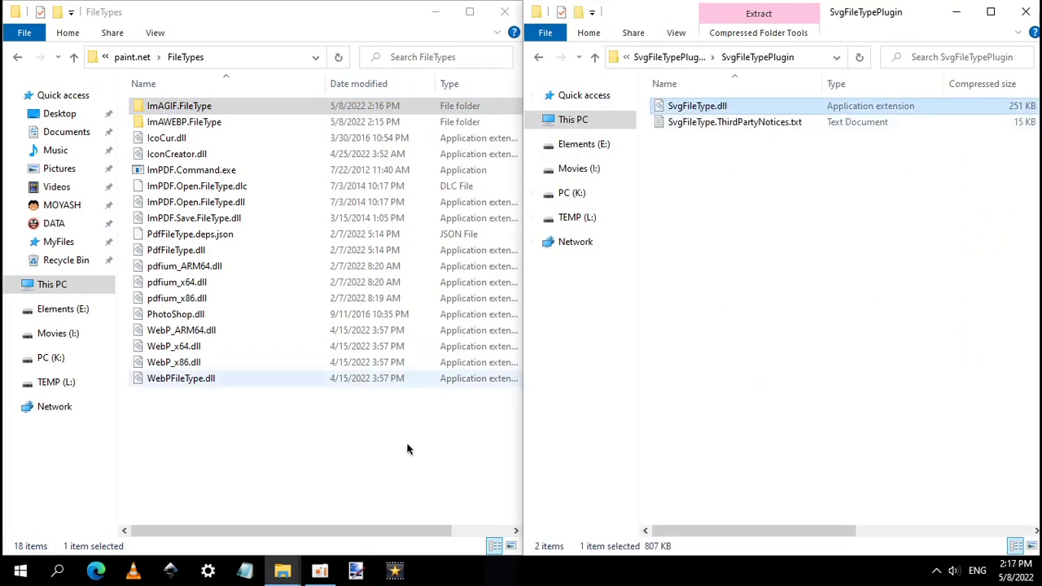
pyautogui.rightClick(379, 454)
pyautogui.click(446, 363)
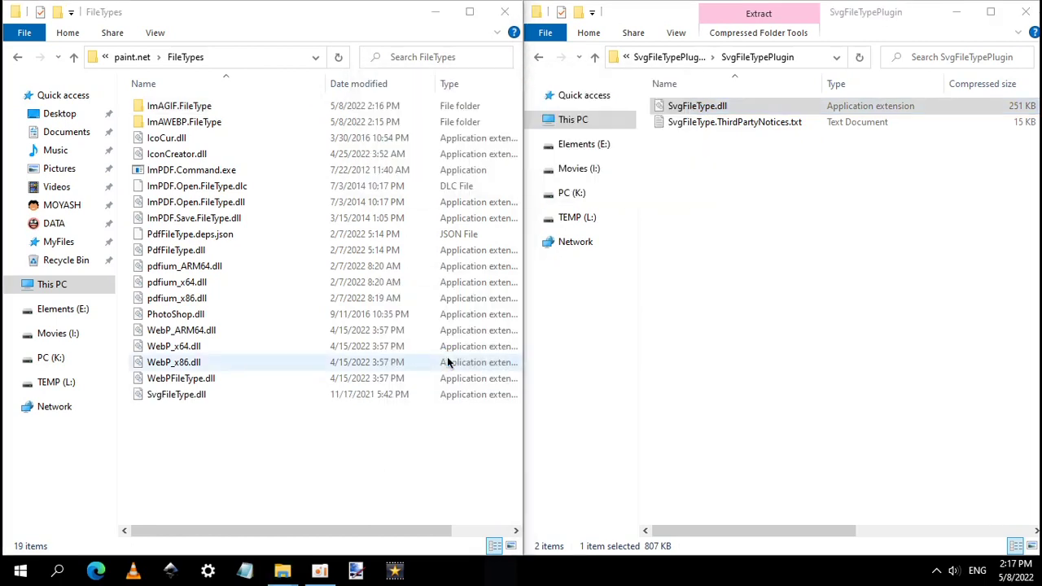
# - Return to Downloads and copy ImXCF.Command.exe and ImXCF.FileType.dll from ImXCF.zip into the paint.net FileTypes folder
pyautogui.click(657, 57)
pyautogui.click(657, 56)
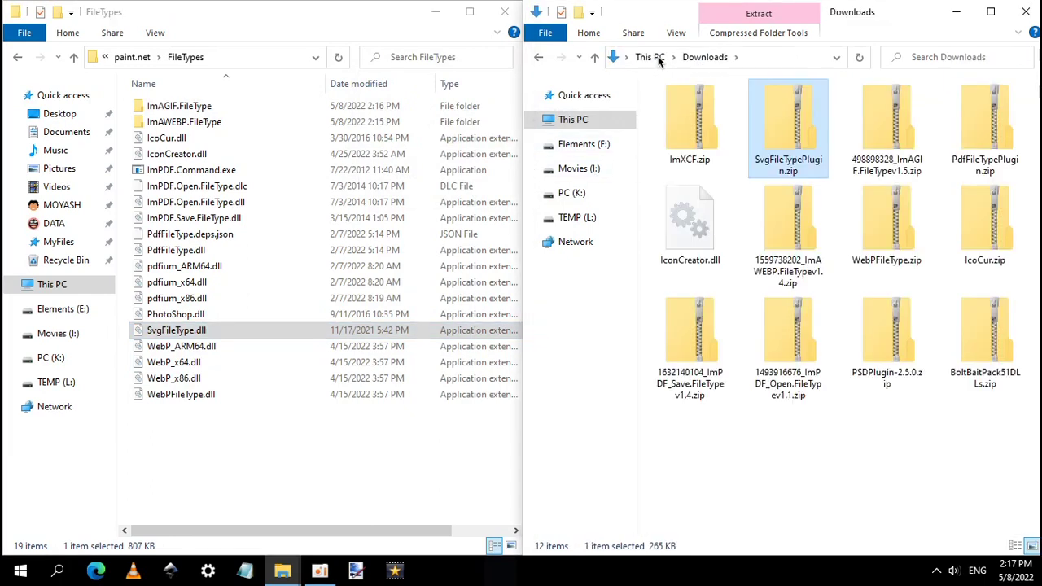
pyautogui.click(687, 120)
pyautogui.doubleClick(687, 119)
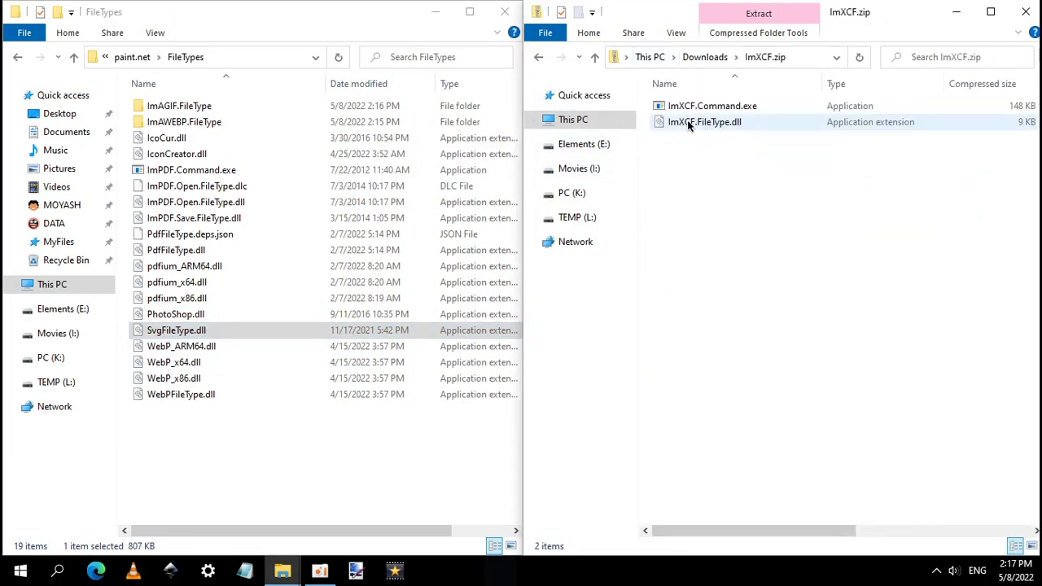
pyautogui.moveTo(784, 192); pyautogui.dragTo(681, 96)
pyautogui.rightClick(687, 122)
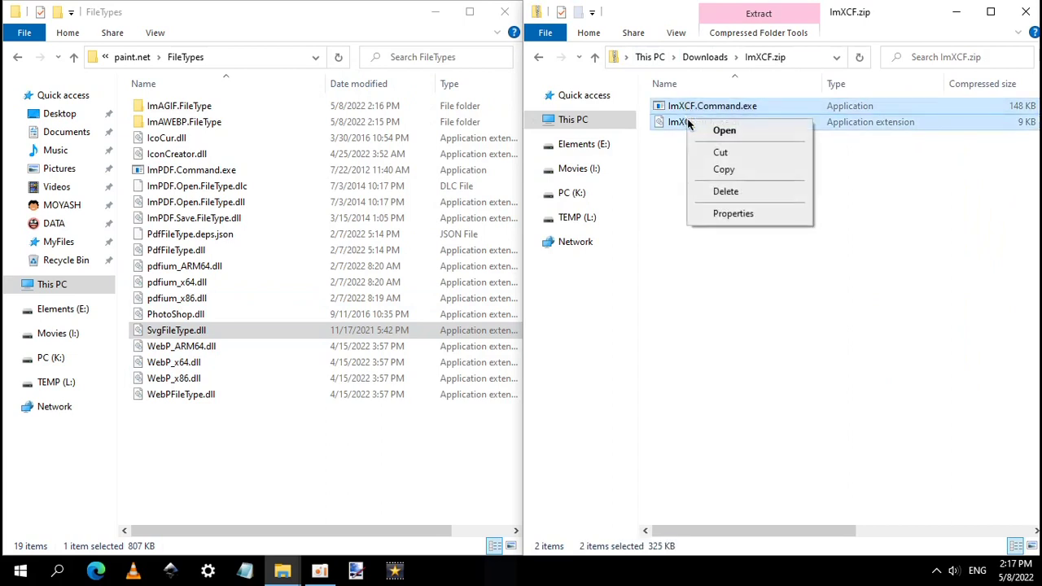
pyautogui.click(750, 171)
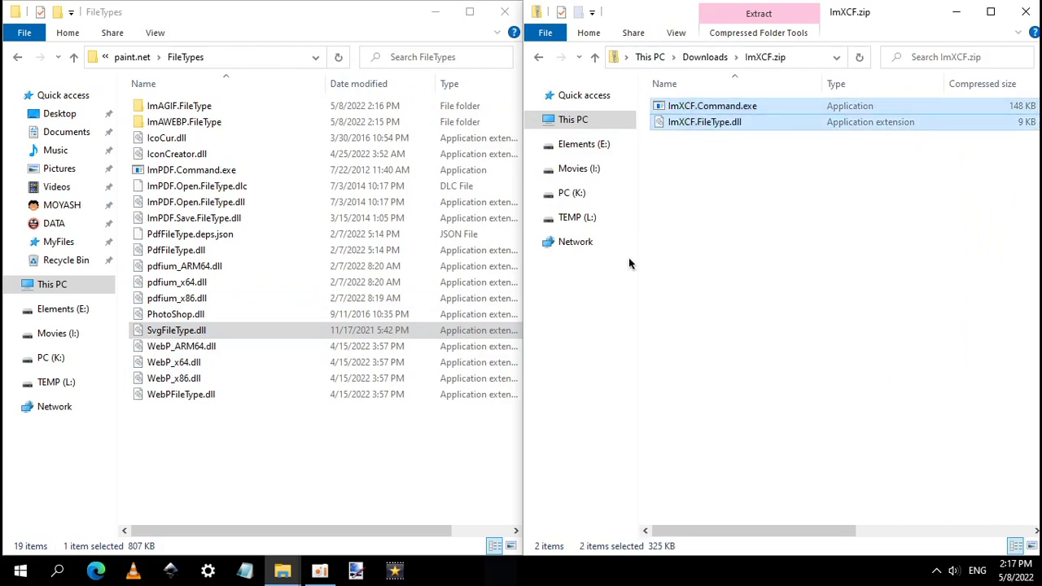
pyautogui.rightClick(347, 466)
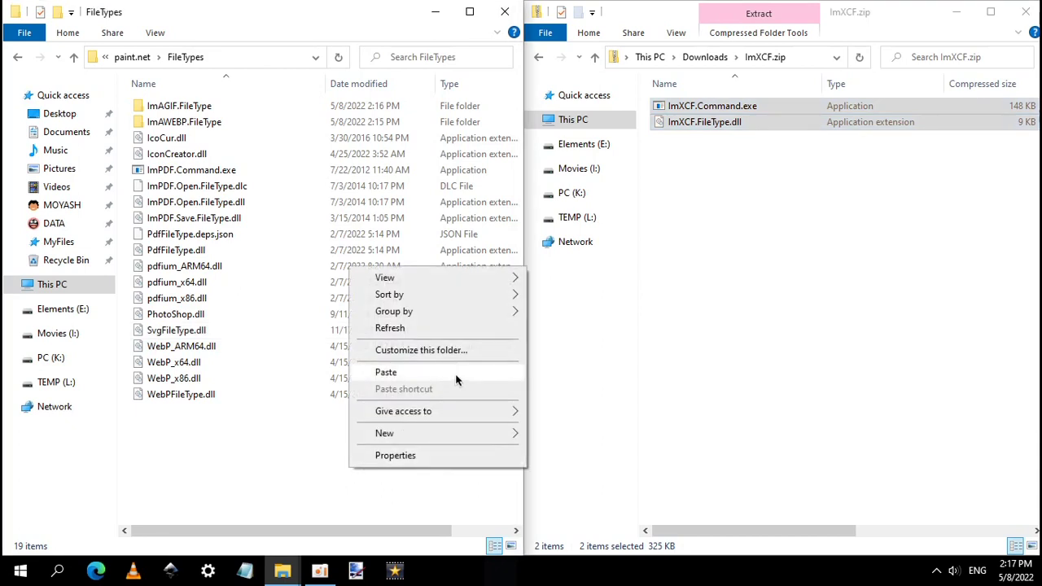
pyautogui.click(456, 373)
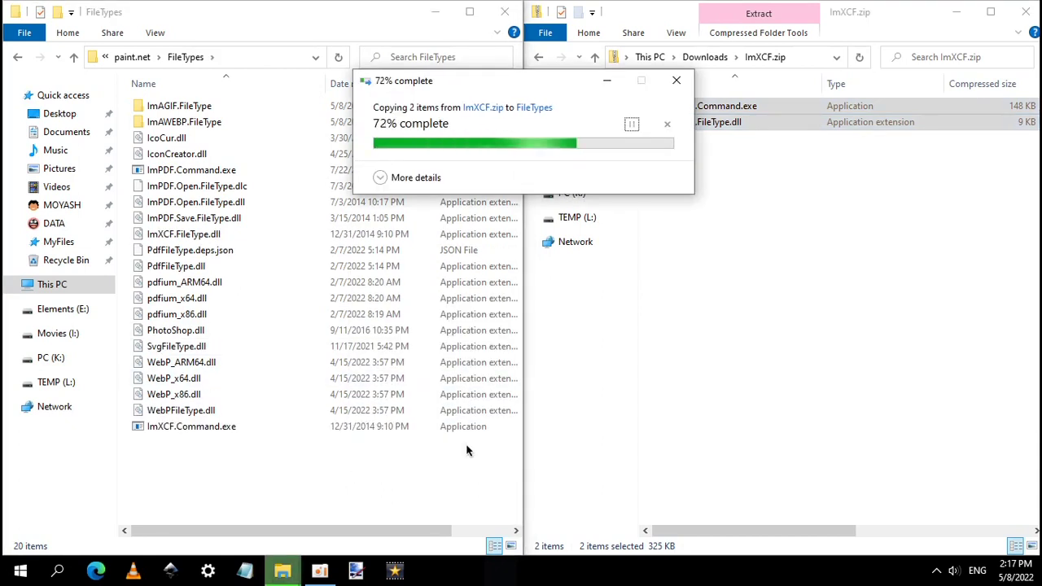
# - Leave ImXCF.zip and close both the Downloads and FileTypes folder windows
pyautogui.click(713, 282)
pyautogui.click(705, 59)
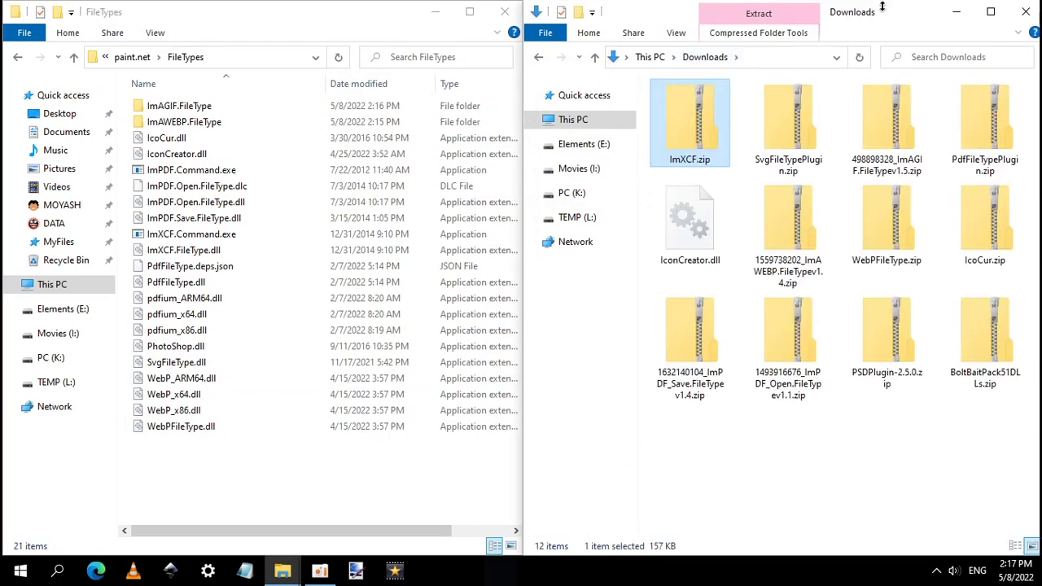
pyautogui.moveTo(895, 8); pyautogui.dragTo(638, 55)
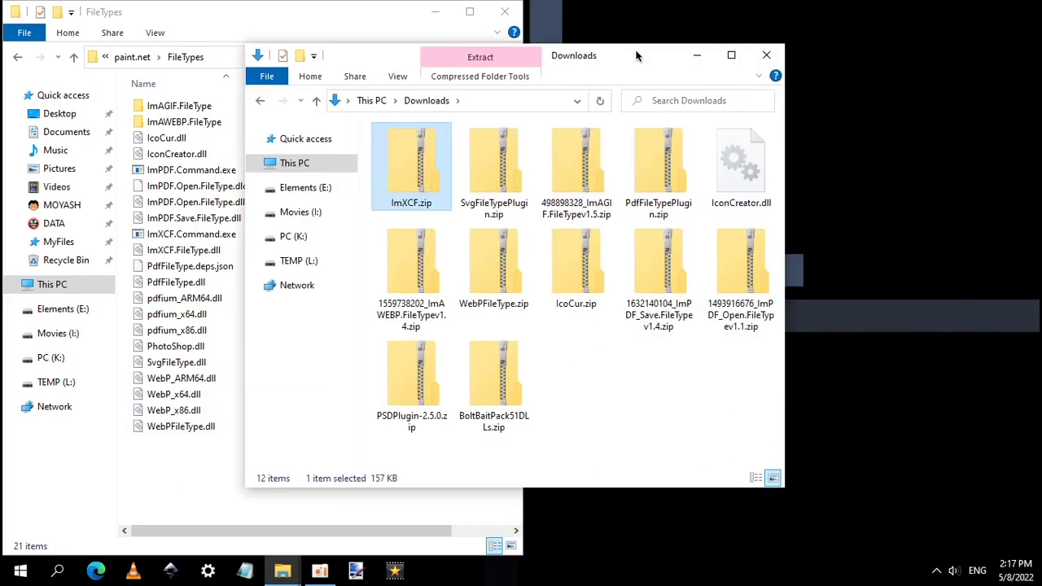
pyautogui.click(767, 56)
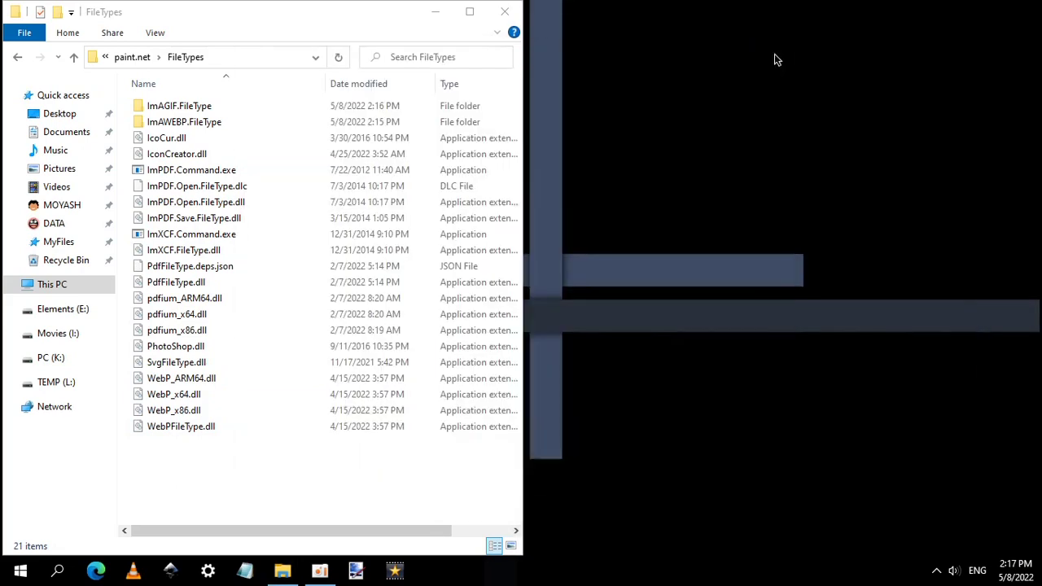
pyautogui.moveTo(313, 17); pyautogui.dragTo(593, 46)
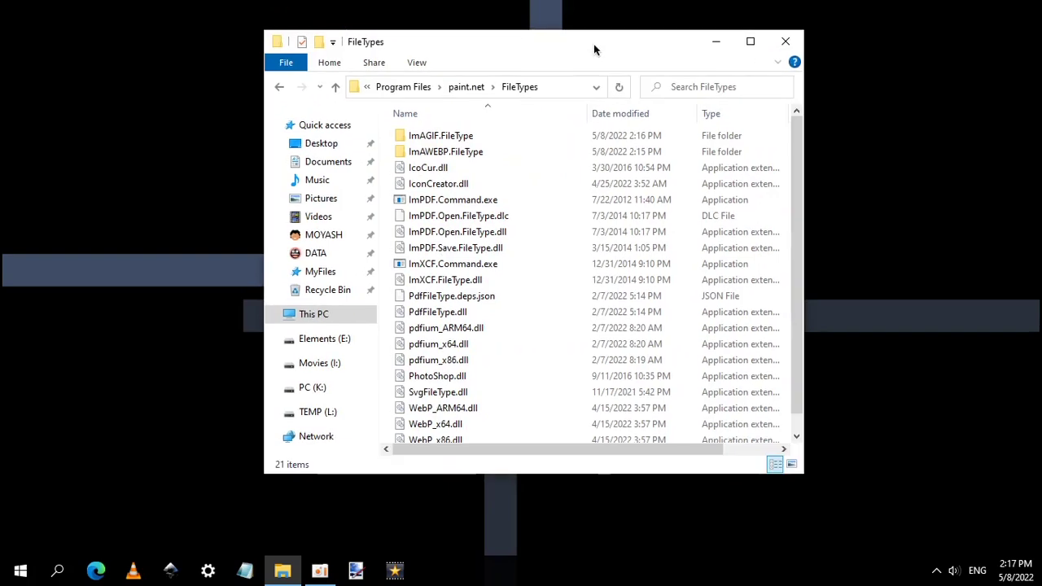
pyautogui.click(793, 43)
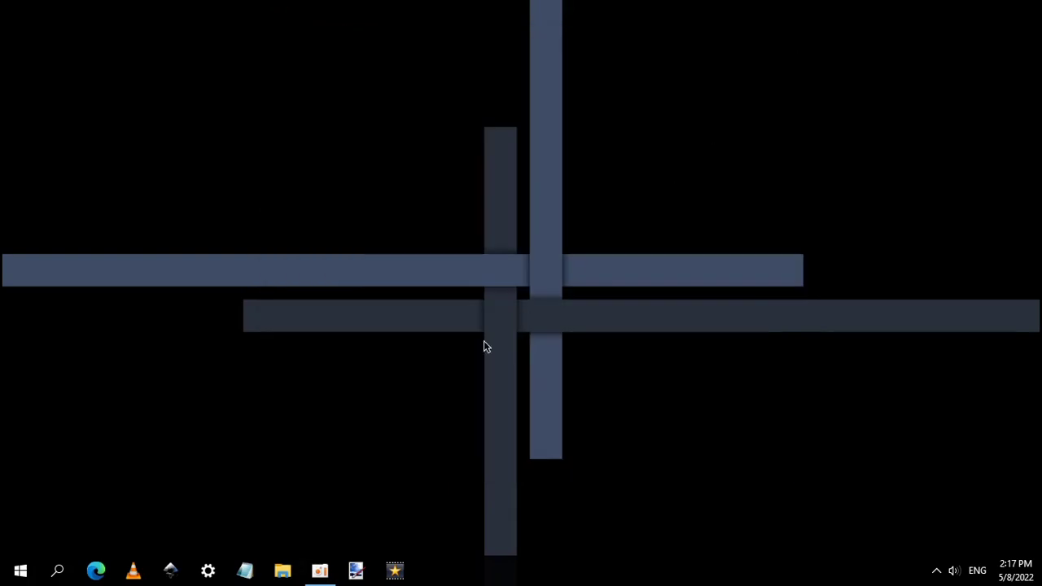
# - Launch paint.net and look through the effect categories from Artistic to Text Formations for the installed plugin effects
pyautogui.click(359, 570)
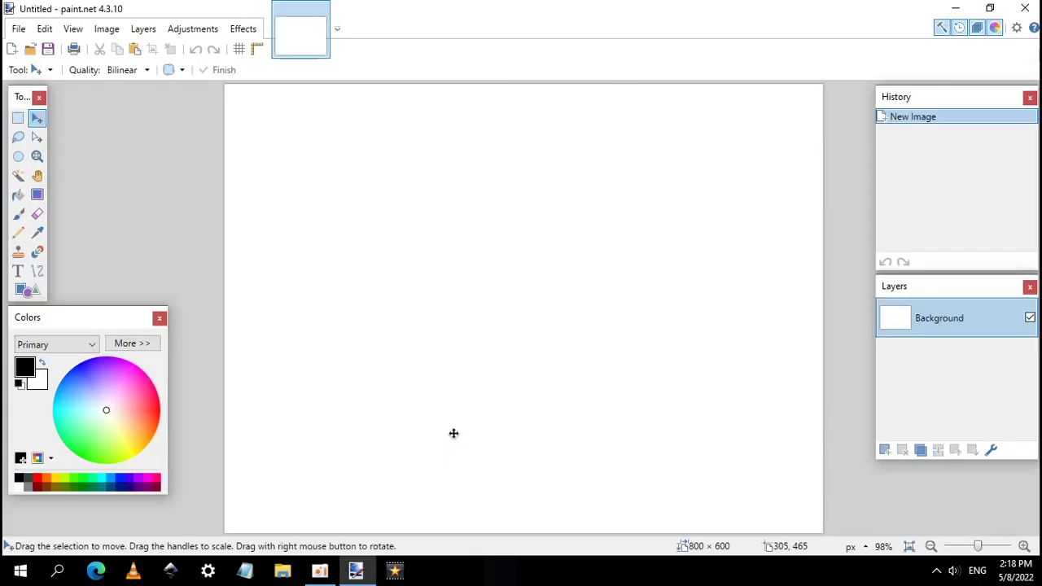
pyautogui.click(248, 28)
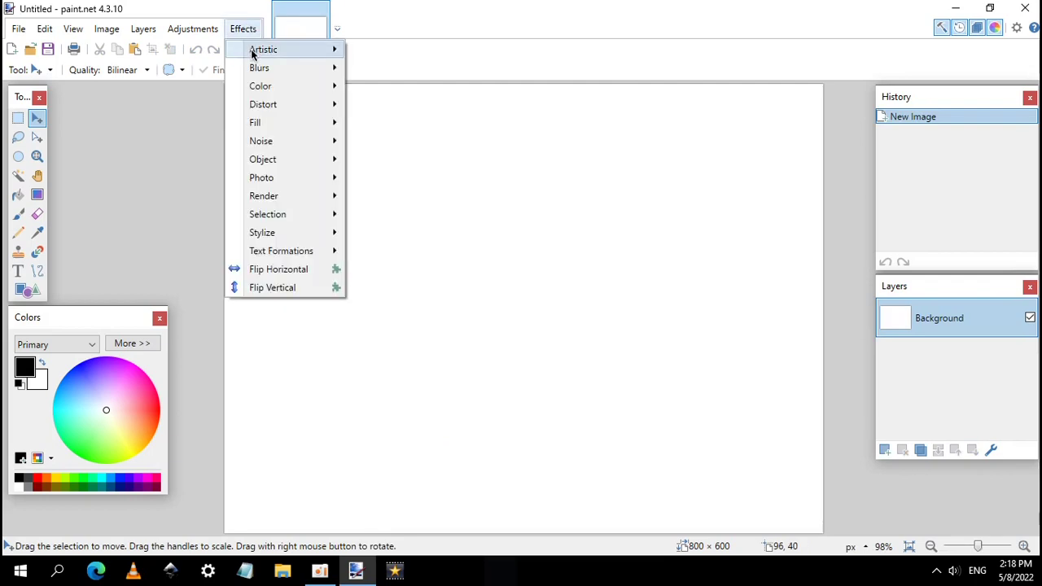
pyautogui.moveTo(252, 54)
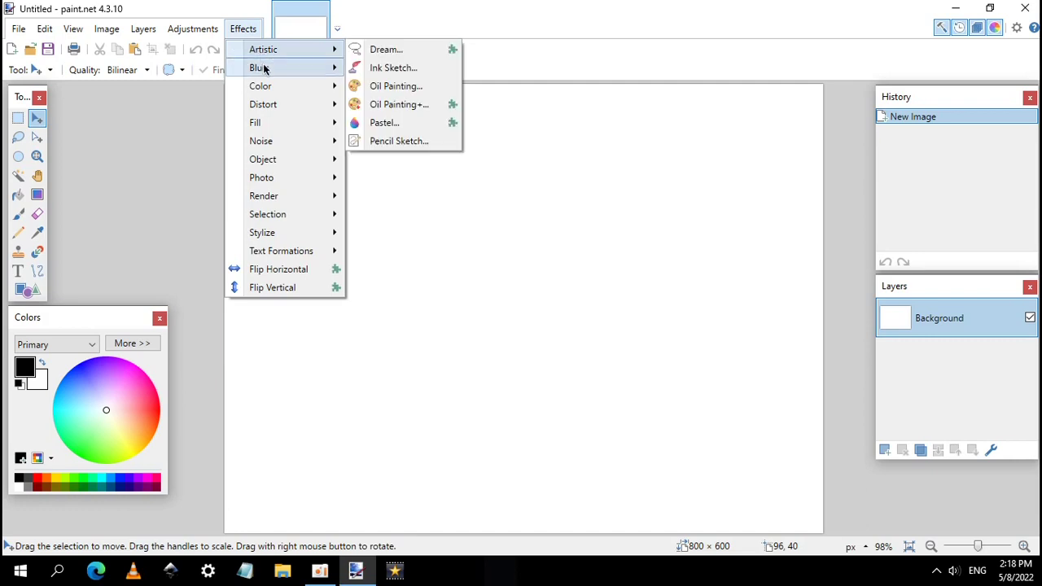
pyautogui.moveTo(263, 88)
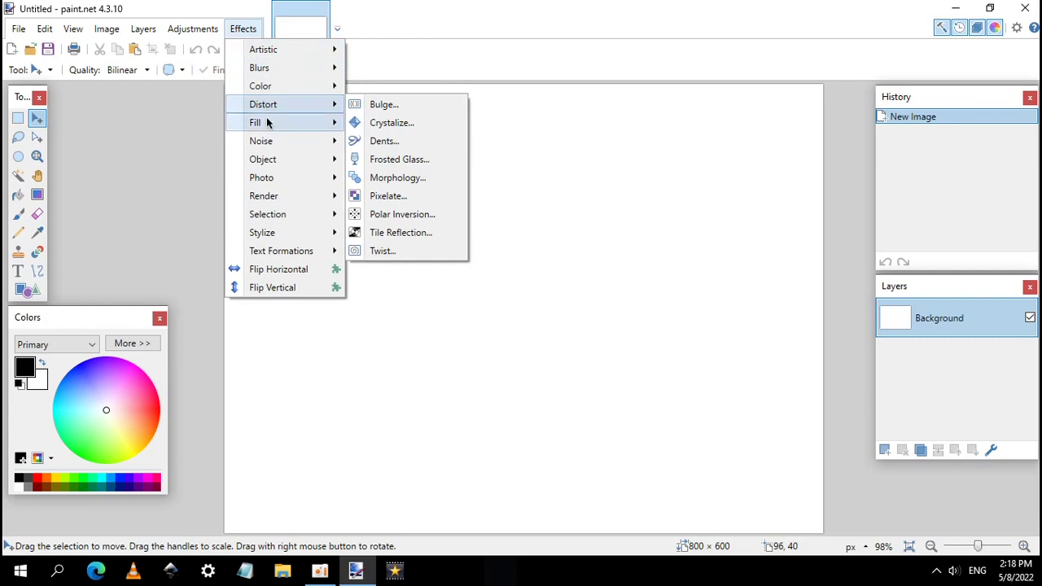
pyautogui.moveTo(267, 122)
pyautogui.moveTo(268, 144)
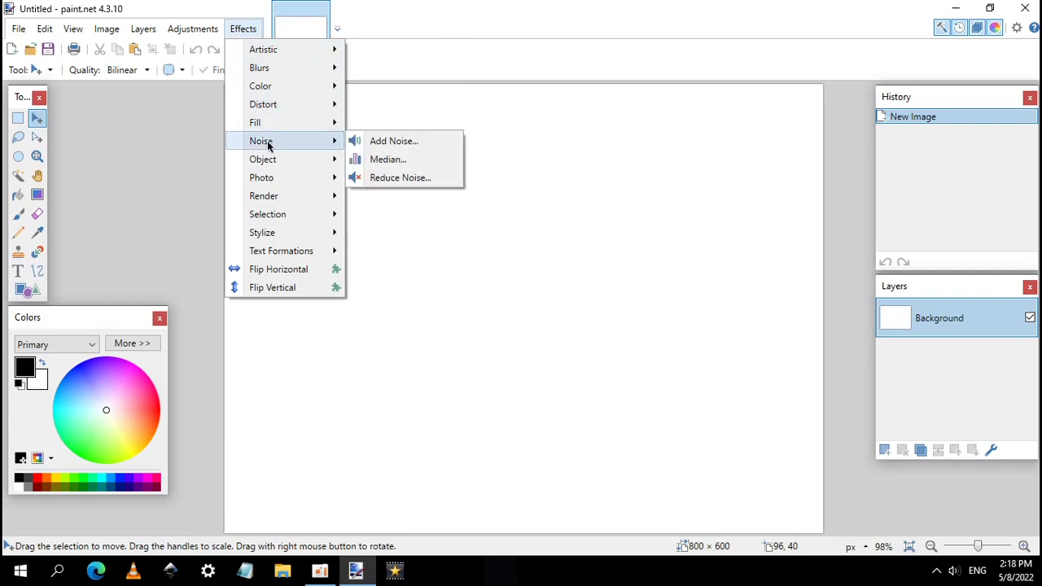
pyautogui.moveTo(271, 166)
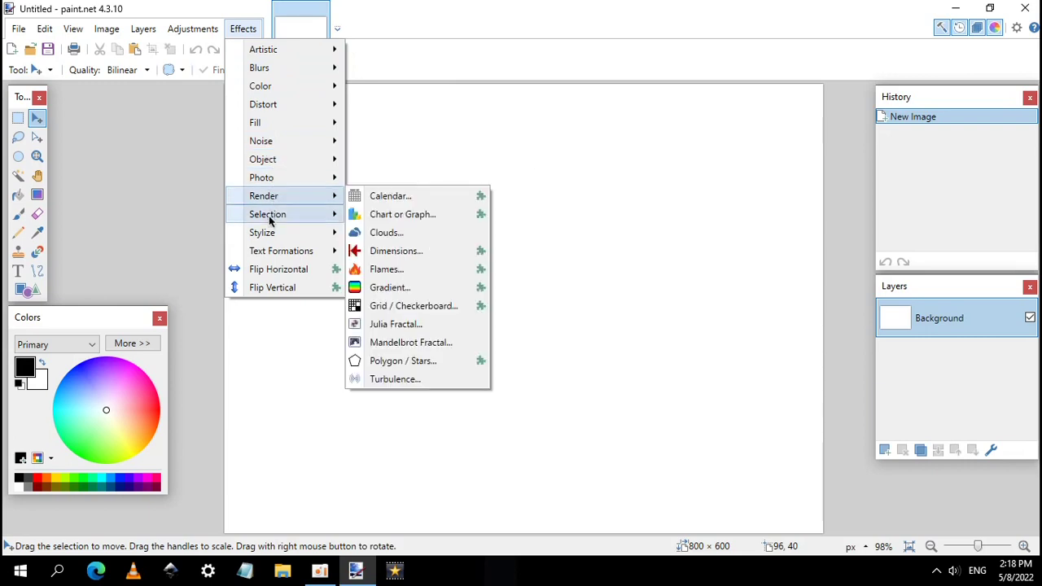
pyautogui.moveTo(271, 218)
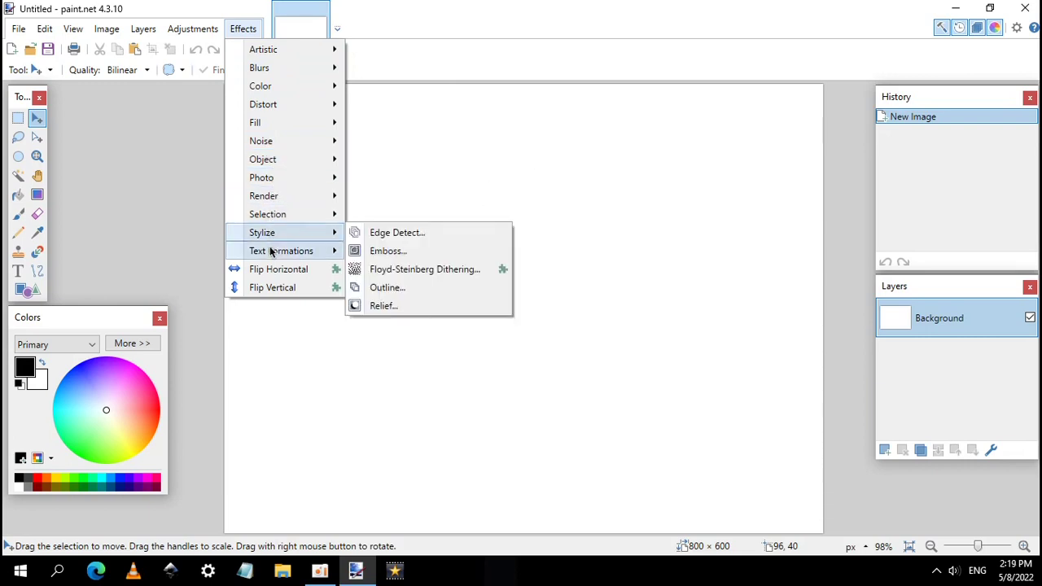
pyautogui.moveTo(271, 251)
pyautogui.click(294, 333)
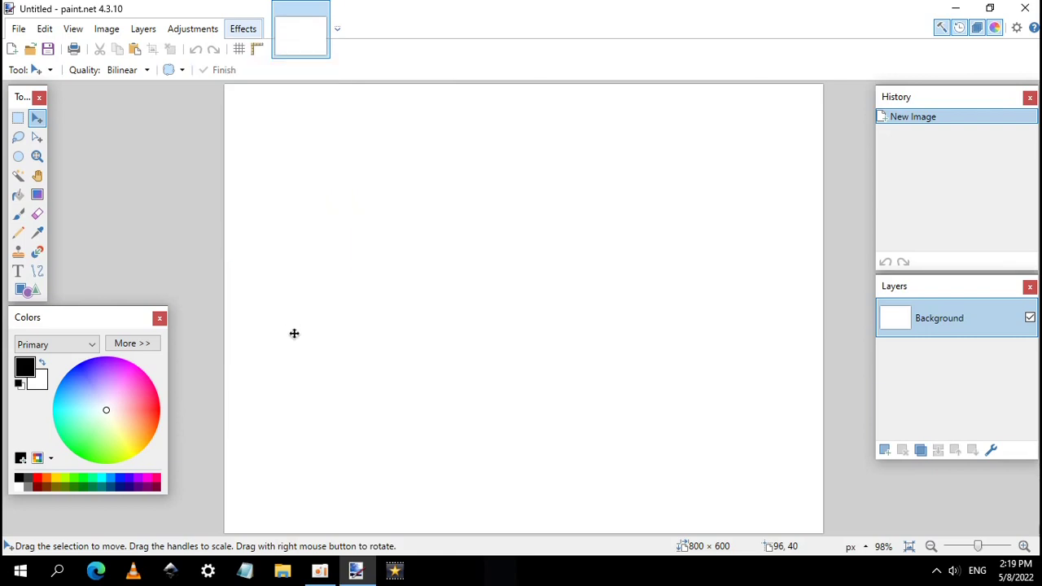
# - Examine the file formats available for saving the untitled image, cancel without saving, and close paint.net
pyautogui.click(18, 30)
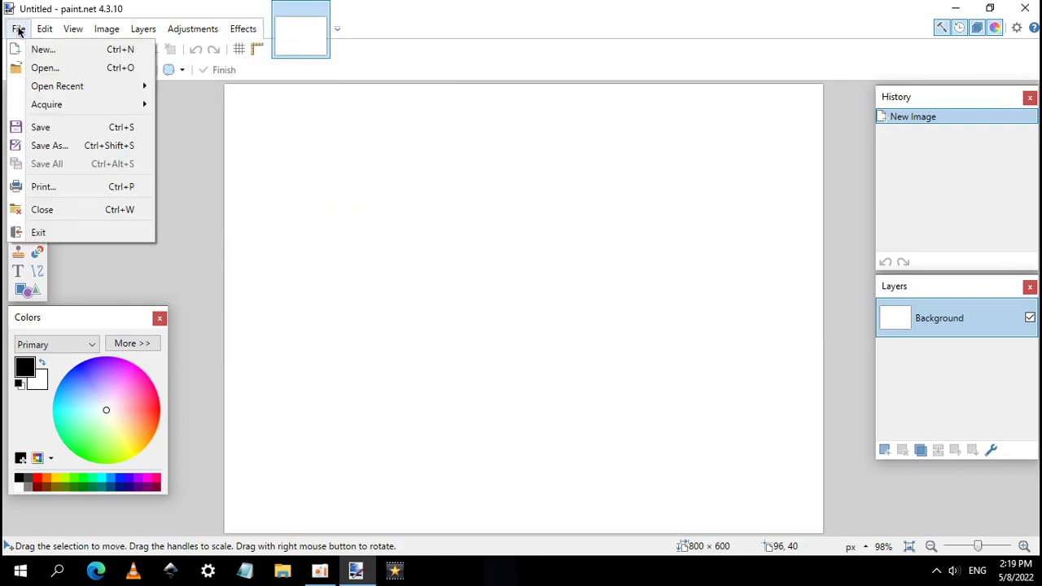
pyautogui.click(123, 148)
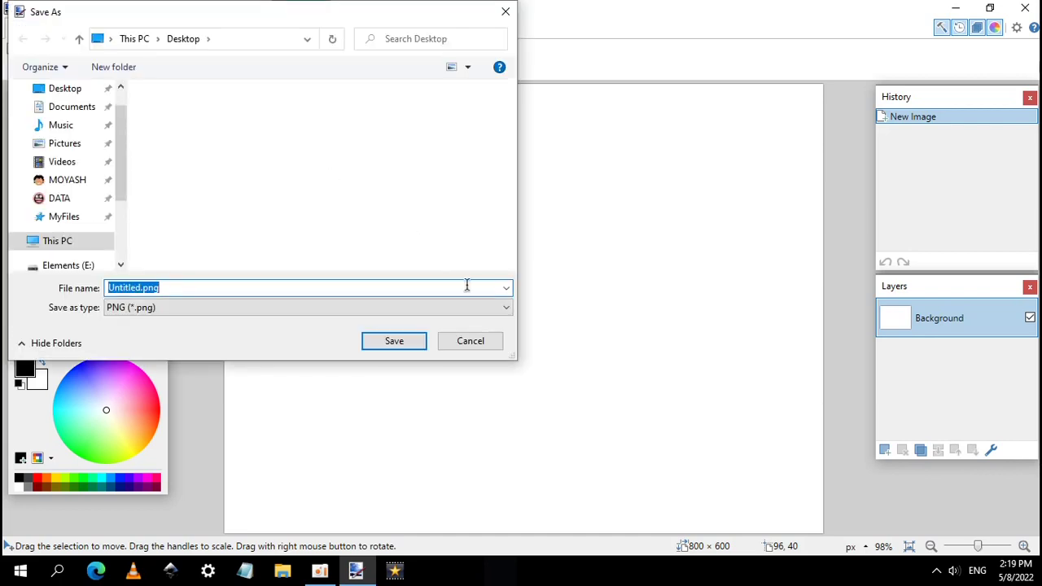
pyautogui.click(505, 308)
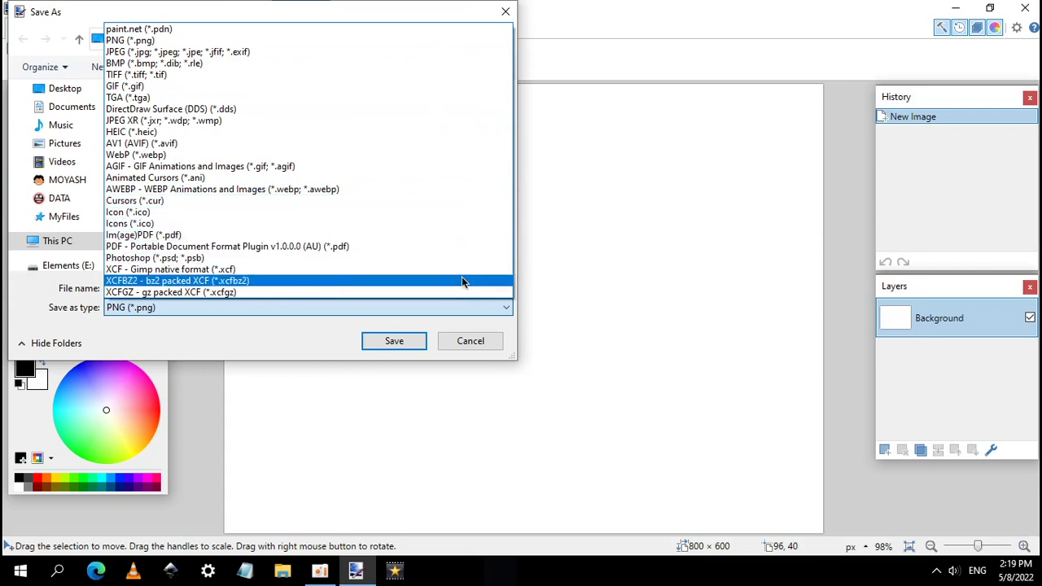
pyautogui.click(470, 341)
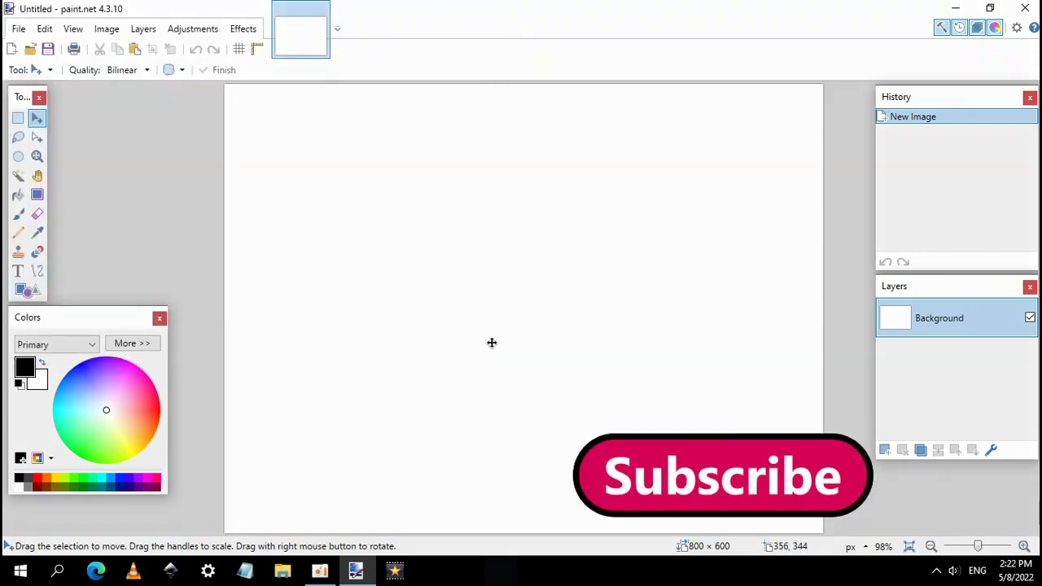
pyautogui.click(1027, 8)
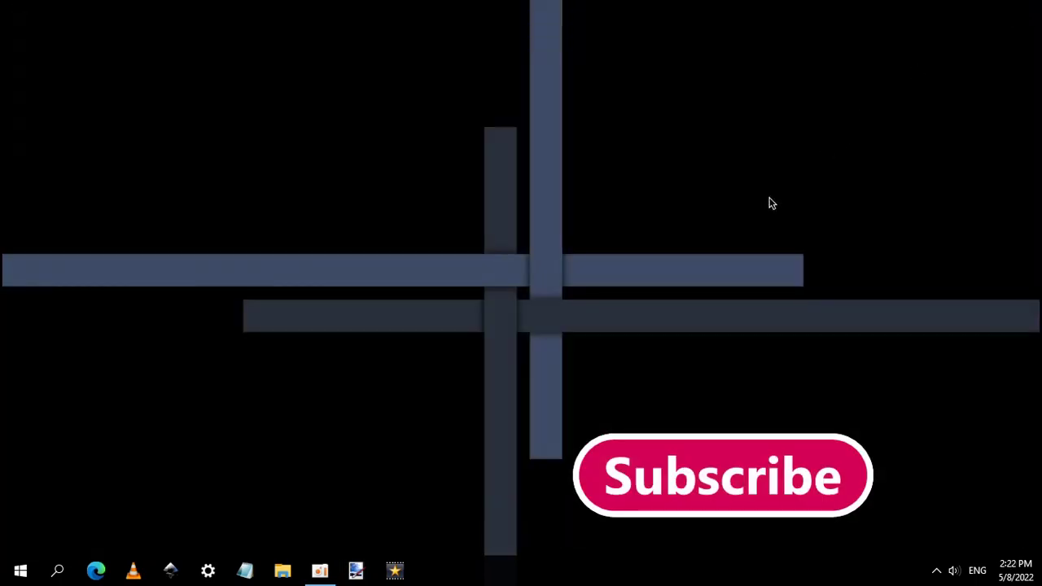